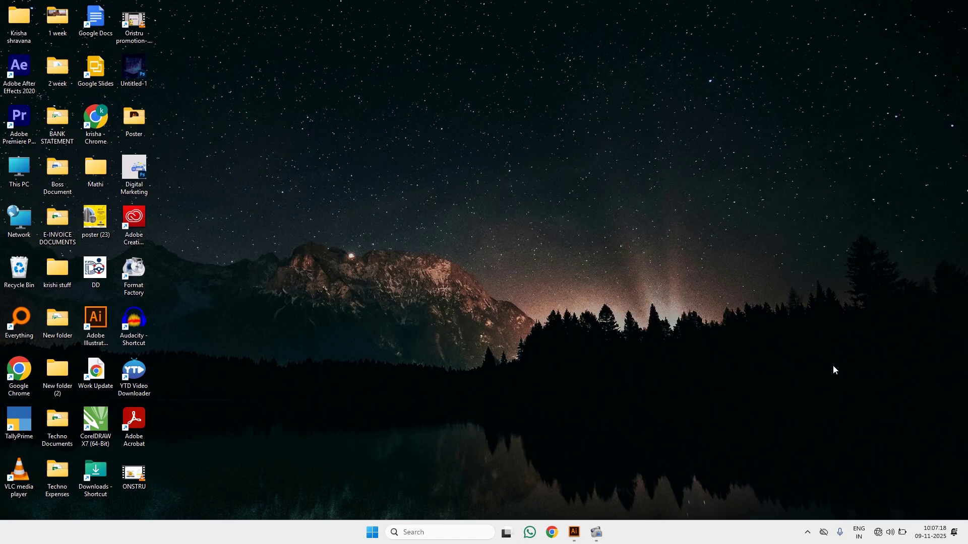
# Switch to Adobe Illustrator and create a new 1080 x 1080 px document named Redesign 03 with units in pixels
pyautogui.click(574, 533)
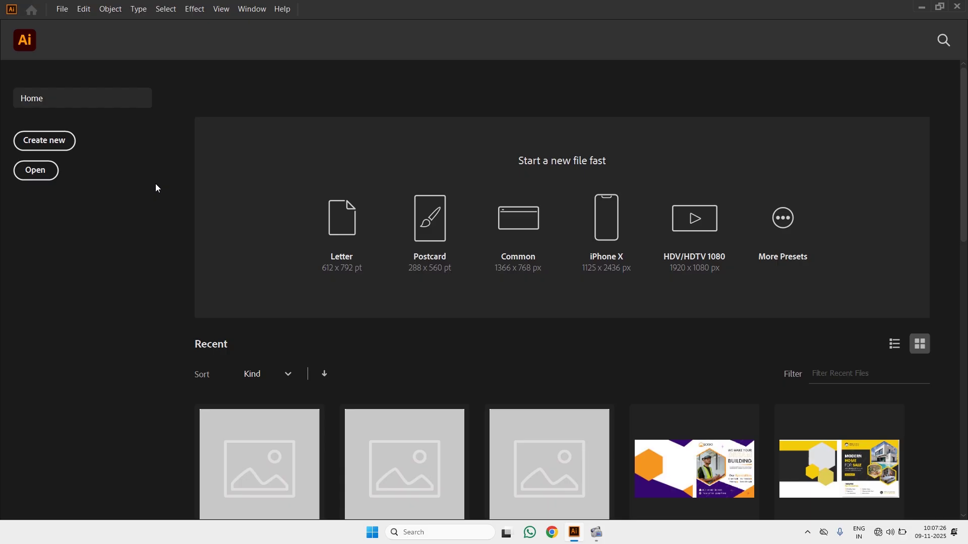
pyautogui.click(47, 147)
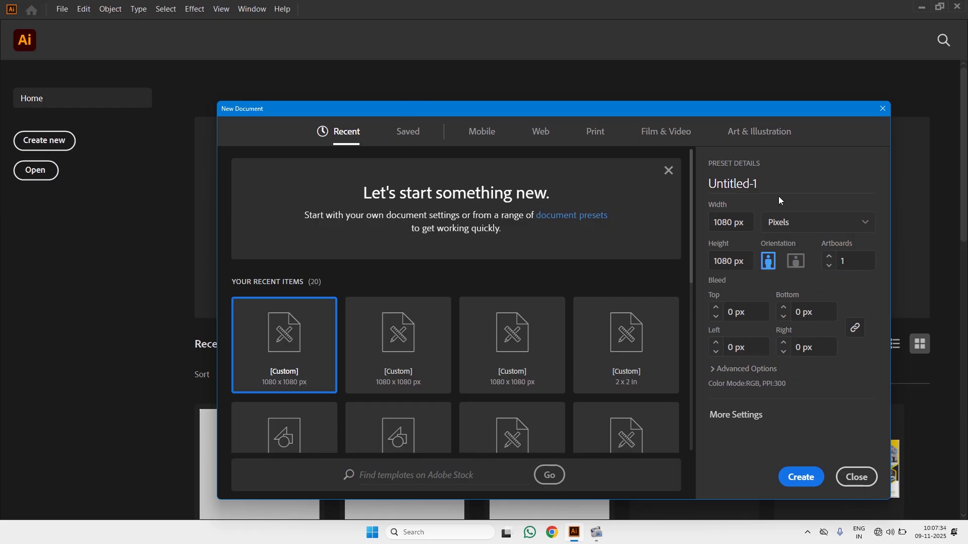
pyautogui.click(768, 178)
pyautogui.write('Red')
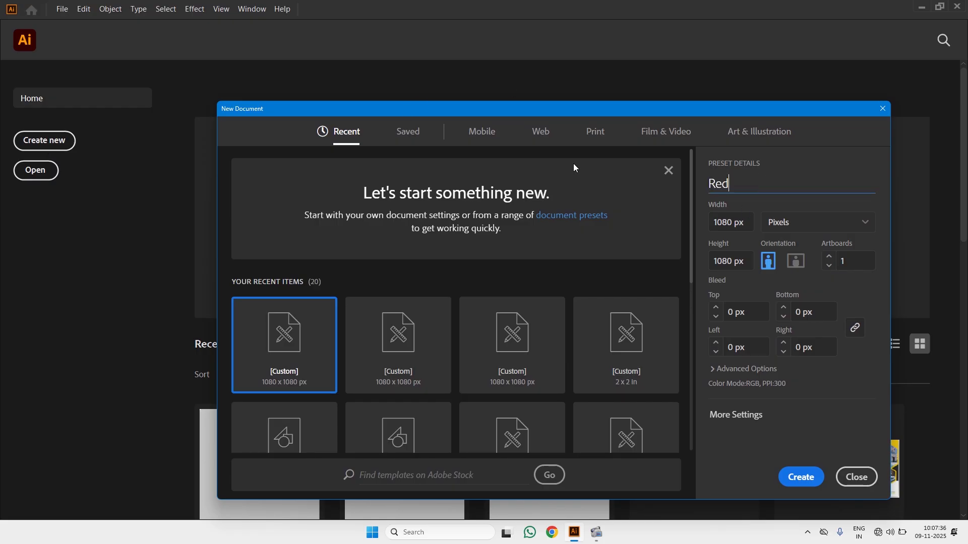
pyautogui.write('esign 03')
pyautogui.press('Tab')
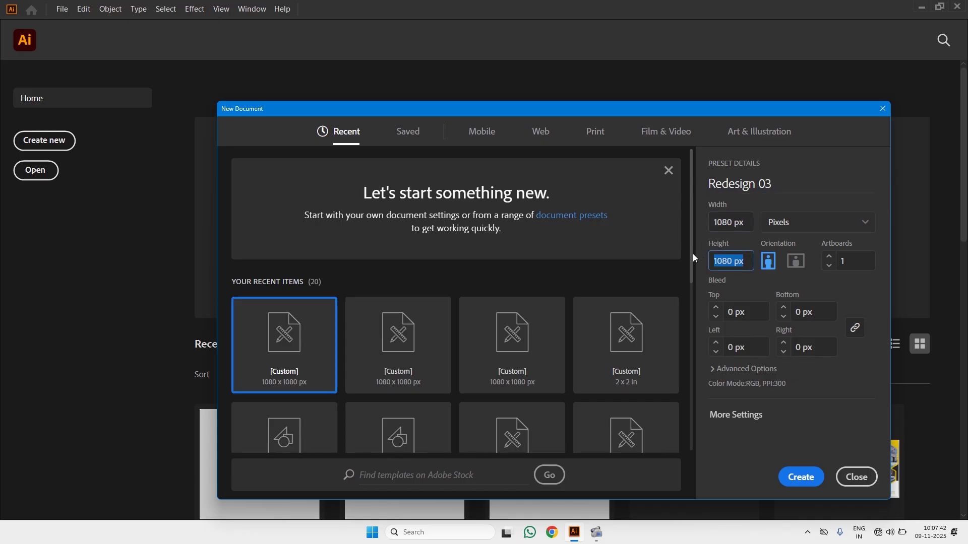
pyautogui.click(863, 223)
pyautogui.click(732, 242)
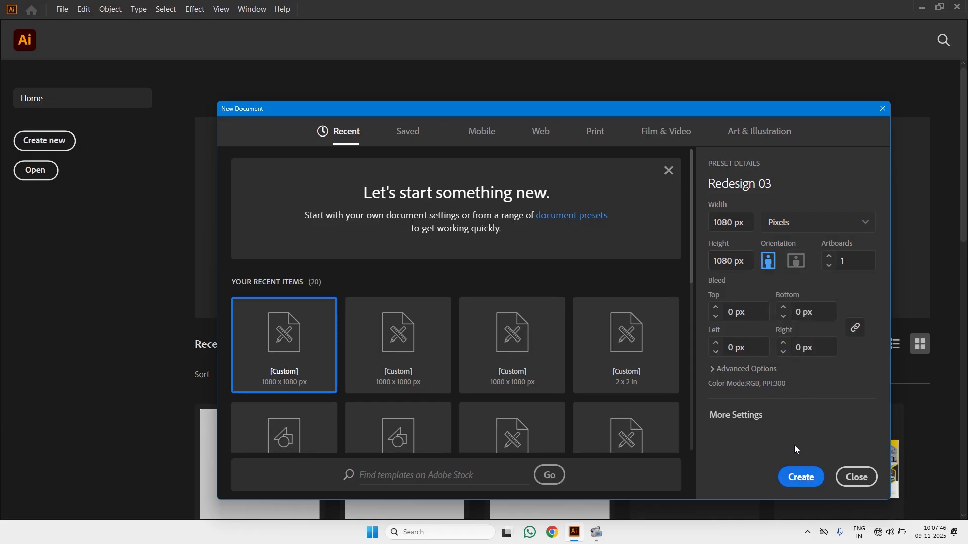
pyautogui.click(798, 481)
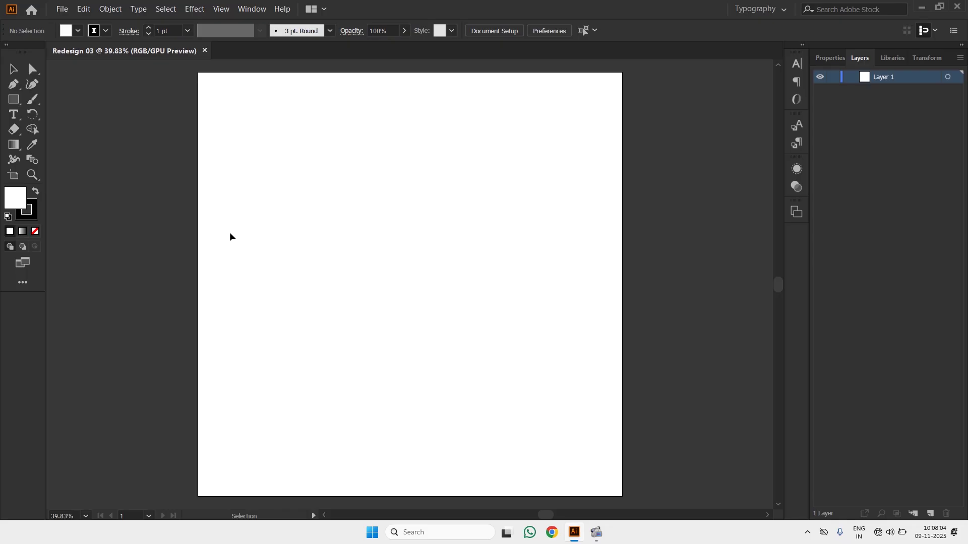
# Start placing a file and browse the Downloads folder with the file dialog enlarged to full screen
pyautogui.click(64, 12)
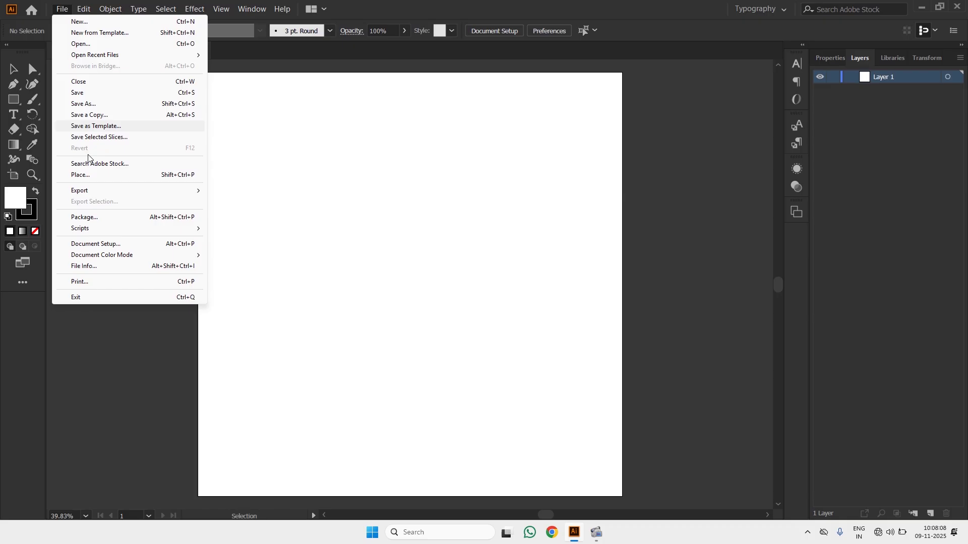
pyautogui.click(116, 176)
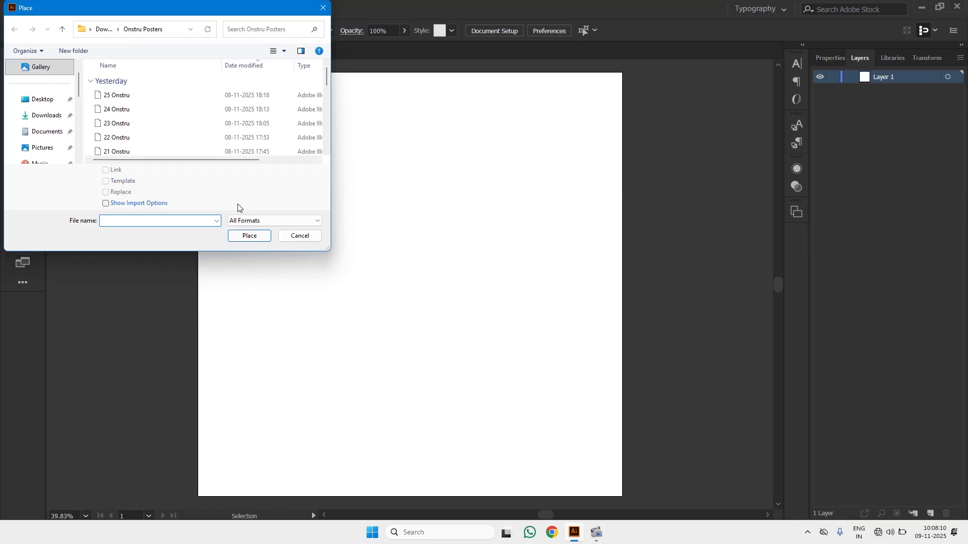
pyautogui.click(50, 116)
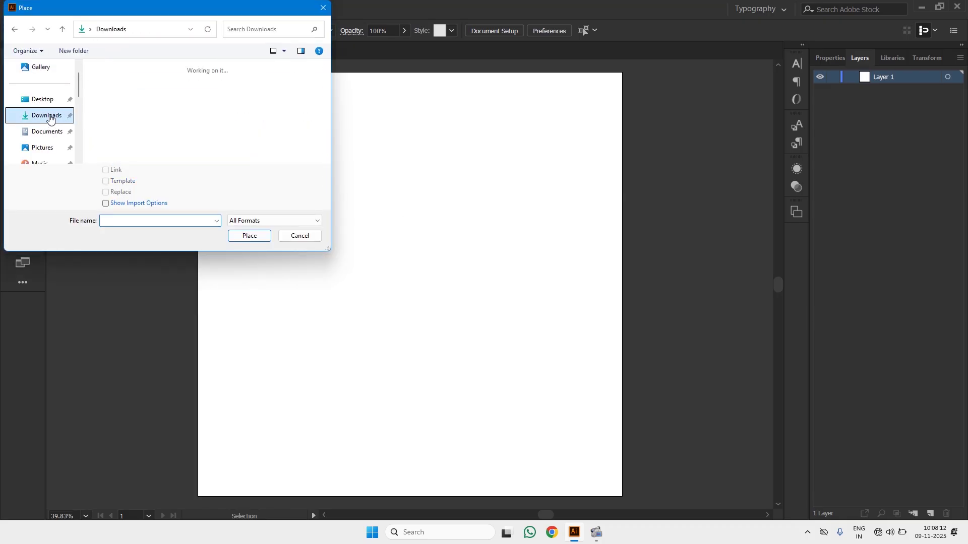
pyautogui.scroll(-3, 226, 131)
pyautogui.scroll(1, 242, 132)
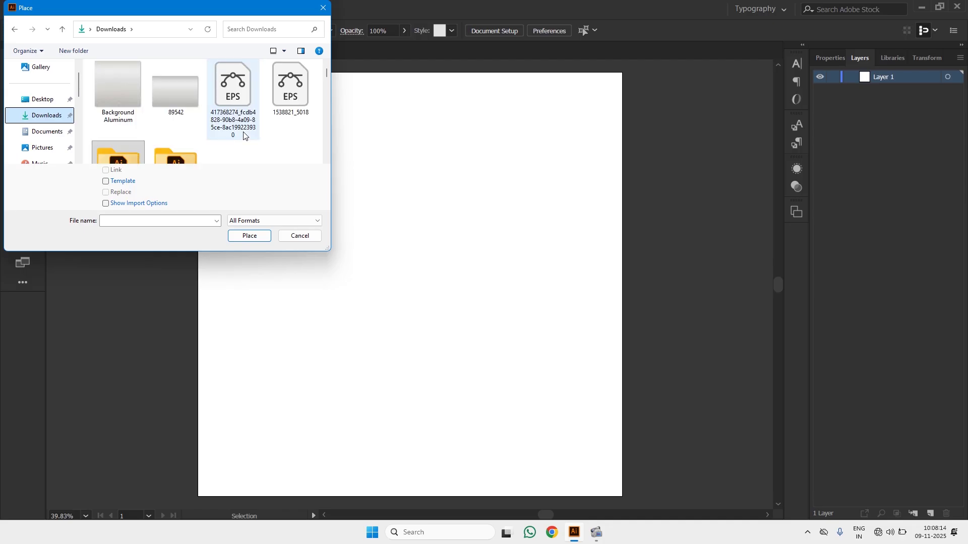
pyautogui.doubleClick(243, 14)
pyautogui.scroll(3, 280, 197)
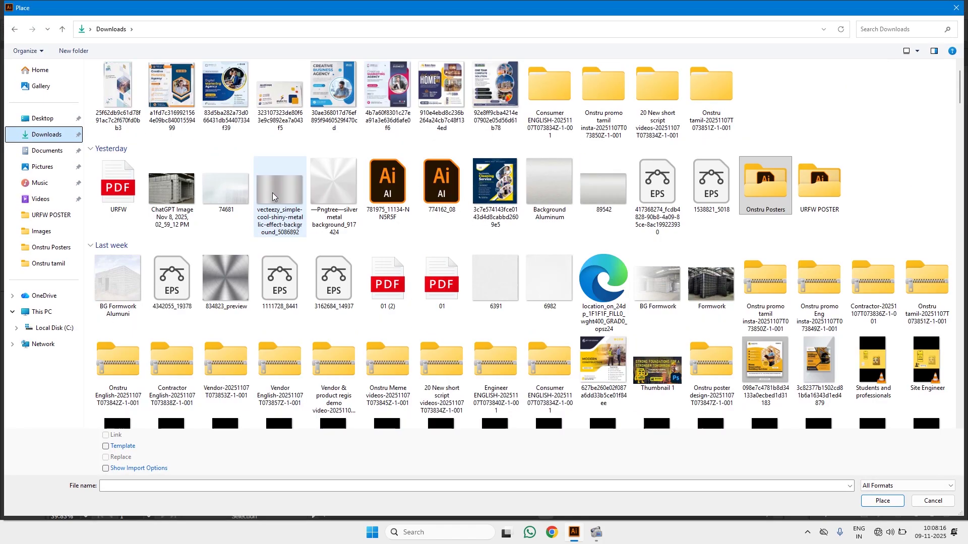
# Place the Modern Home real estate poster image, linked, near the artboard's upper-left corner
pyautogui.click(392, 108)
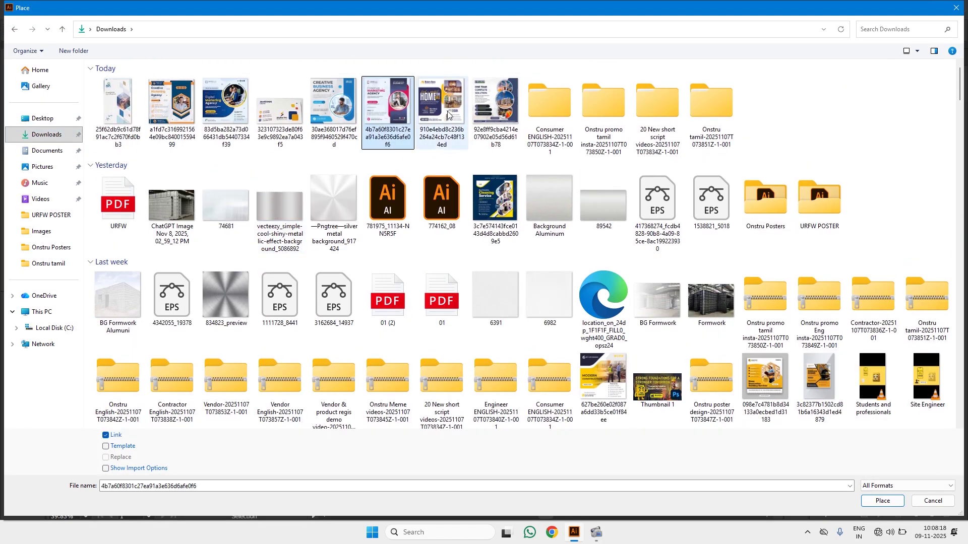
pyautogui.click(444, 115)
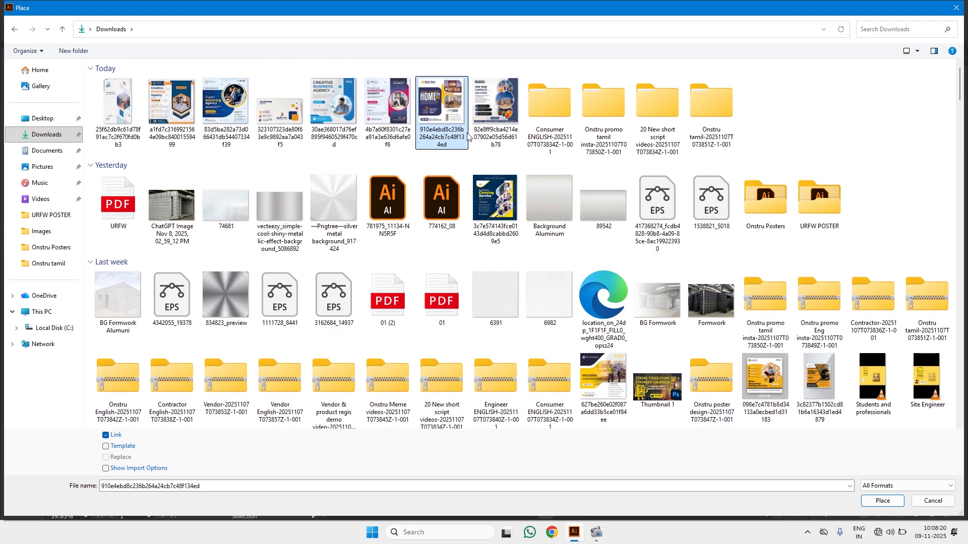
pyautogui.doubleClick(468, 136)
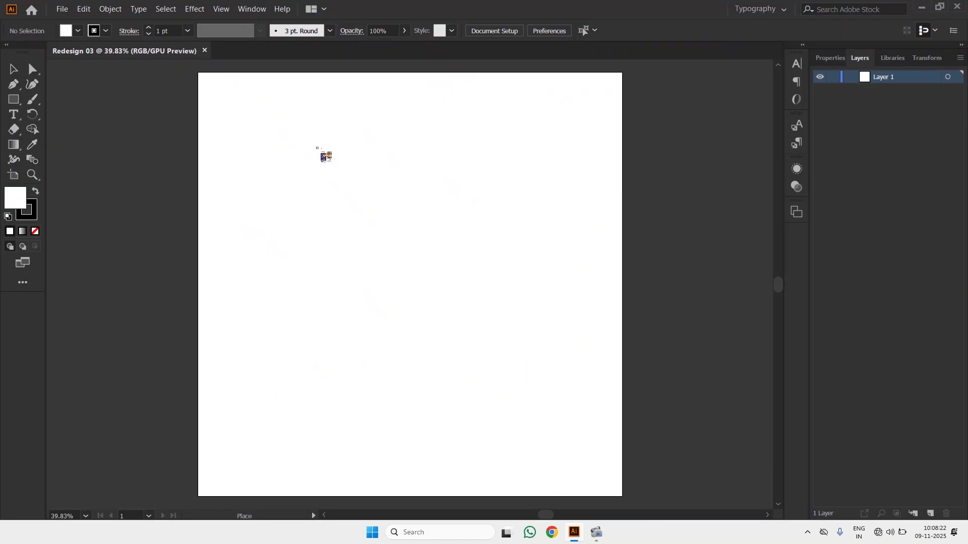
pyautogui.click(215, 86)
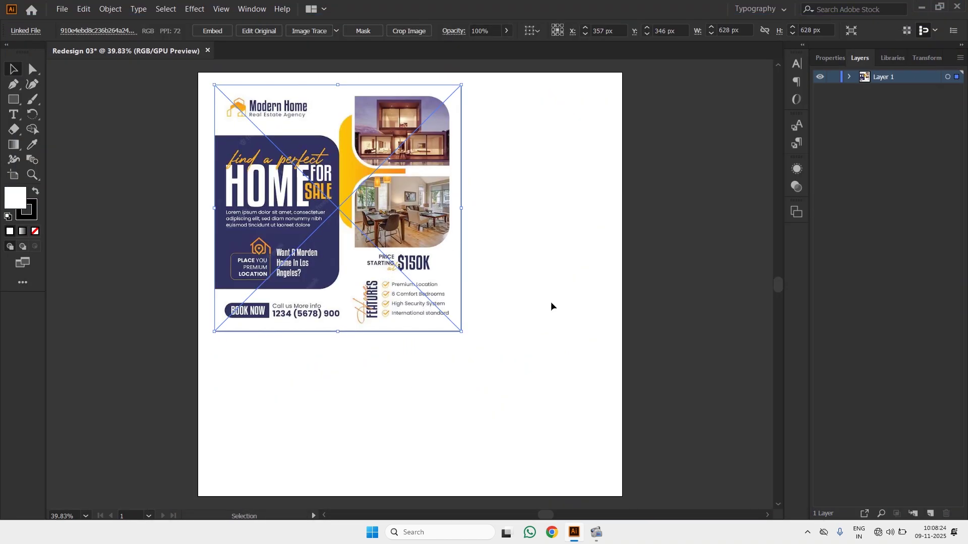
pyautogui.click(508, 245)
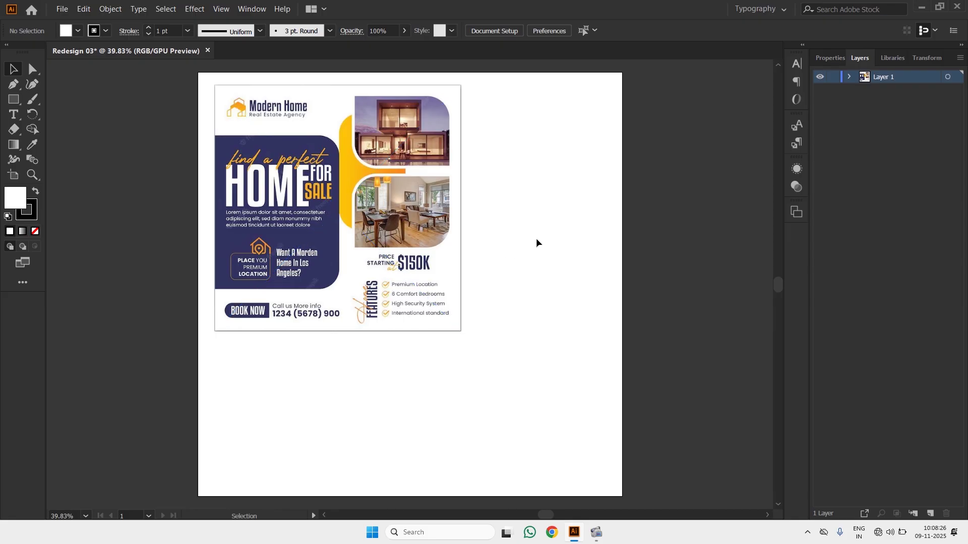
# Resize the placed poster image to 1080 px wide by 1080 px high and align it to cover the artboard exactly
pyautogui.click(322, 194)
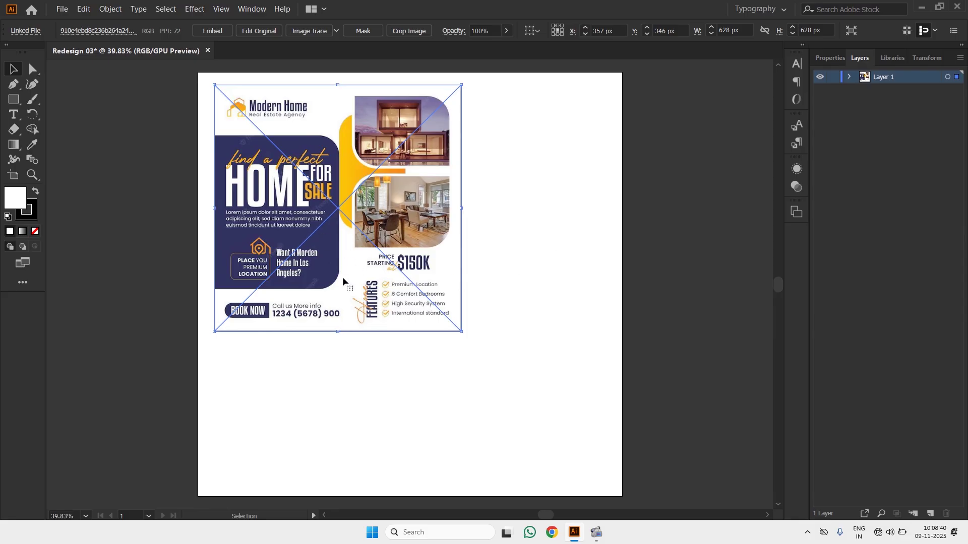
pyautogui.moveTo(344, 279); pyautogui.dragTo(390, 331)
pyautogui.moveTo(386, 203); pyautogui.dragTo(390, 202)
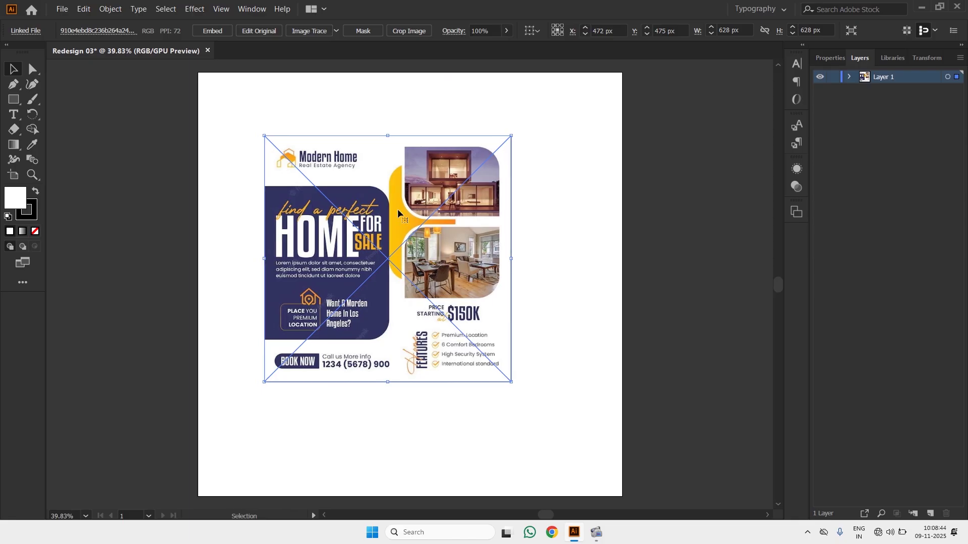
pyautogui.click(833, 59)
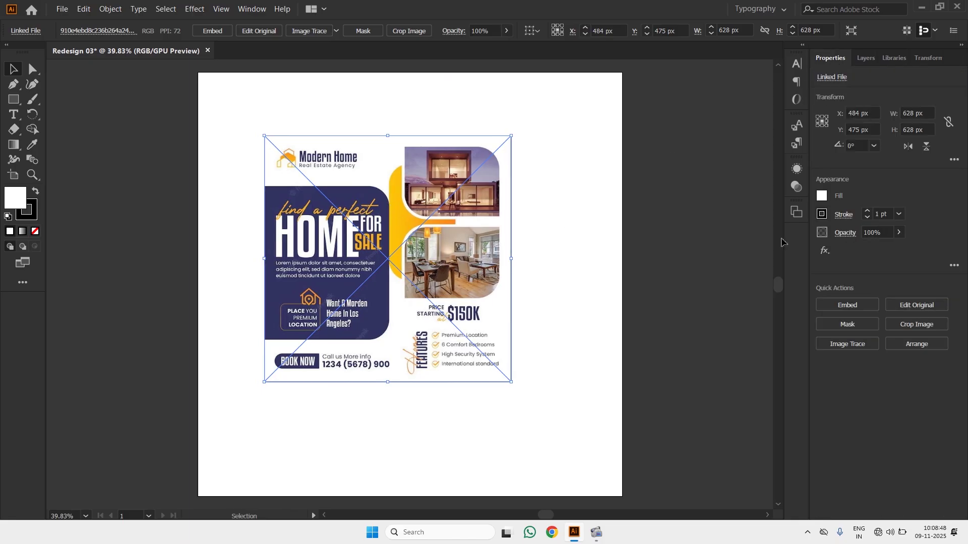
pyautogui.click(927, 113)
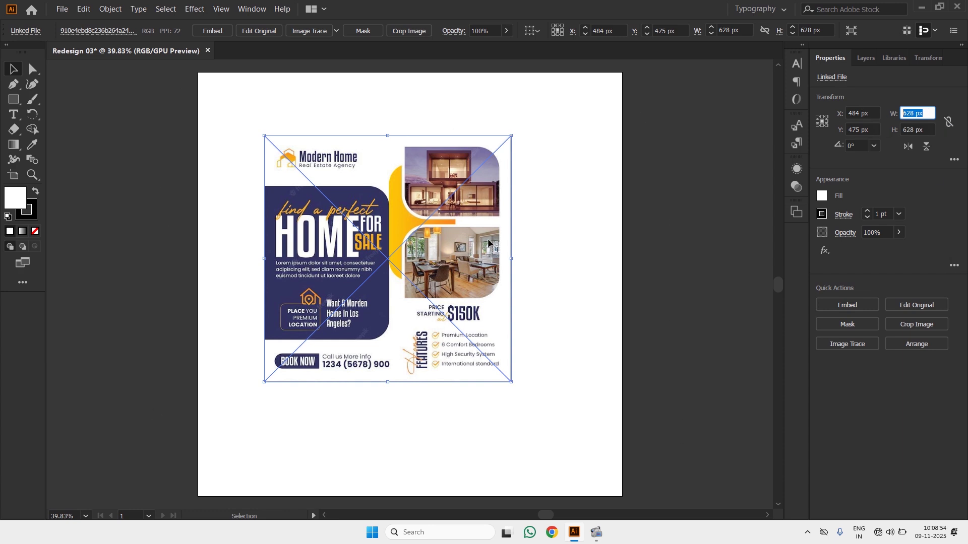
pyautogui.write('1')
pyautogui.click(920, 129)
pyautogui.write('1080')
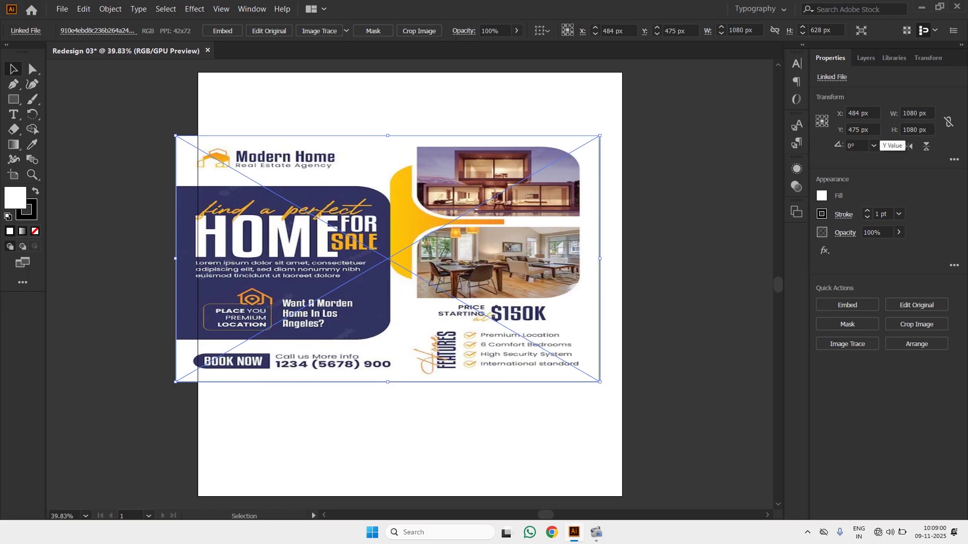
pyautogui.press('Return')
pyautogui.moveTo(526, 139); pyautogui.dragTo(550, 164)
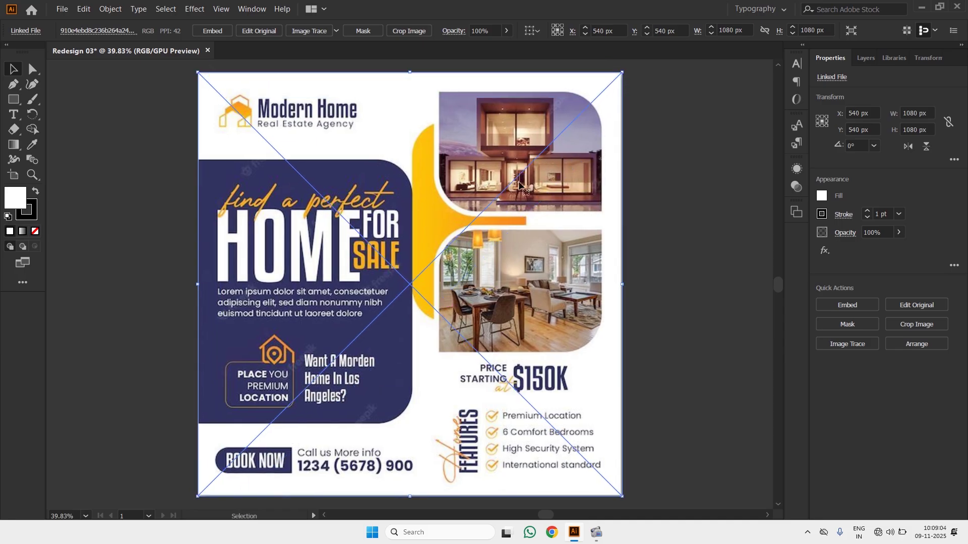
pyautogui.click(678, 163)
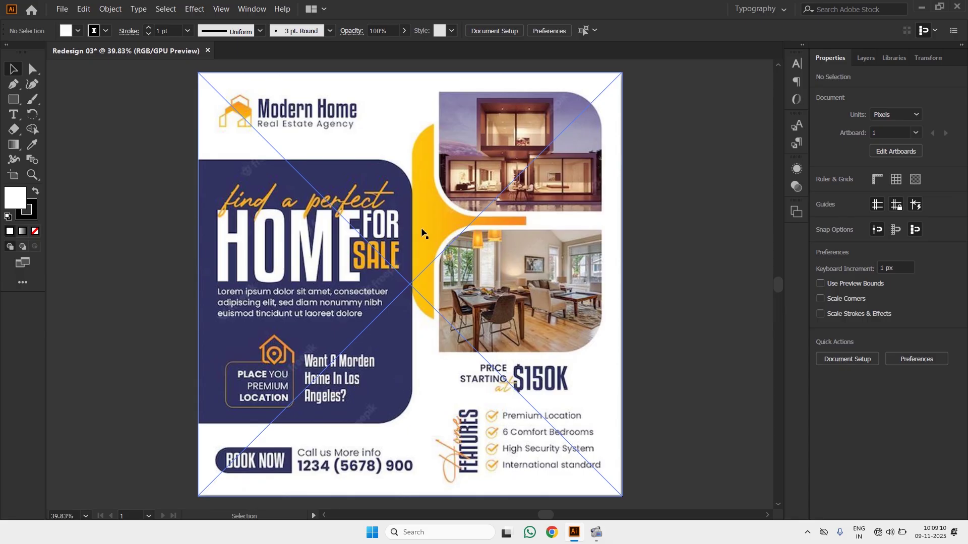
pyautogui.click(379, 126)
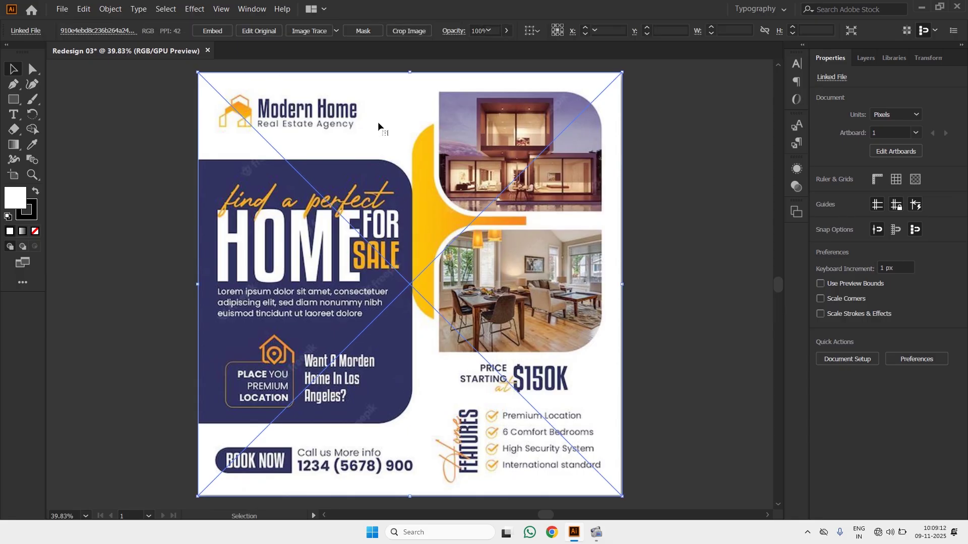
pyautogui.click(143, 133)
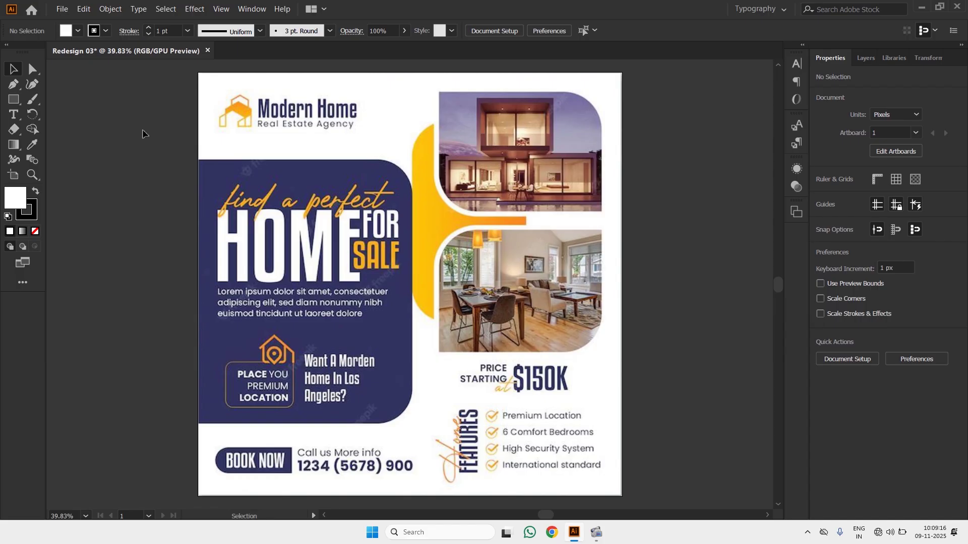
# Make Layer 1, which holds the poster image, a template layer with its images dimmed to 50%
pyautogui.click(865, 58)
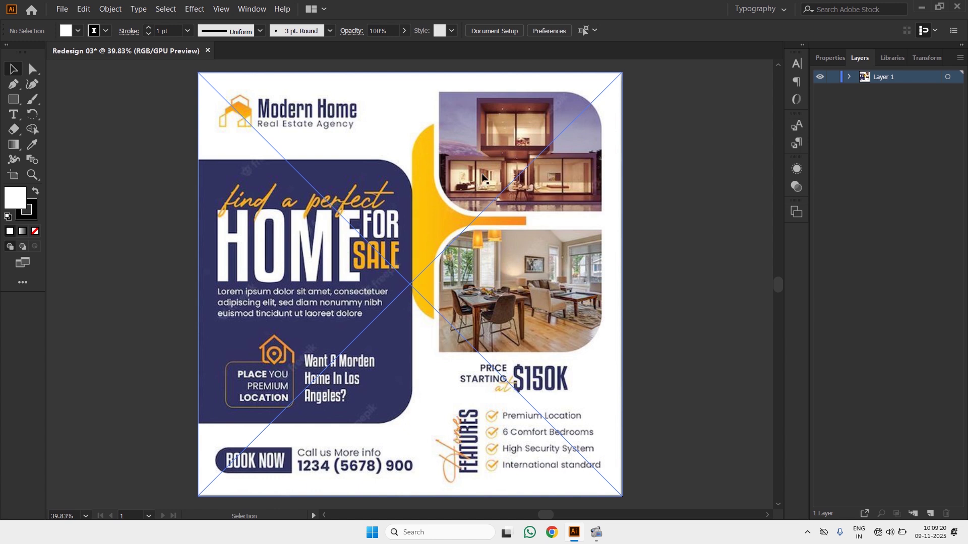
pyautogui.click(483, 177)
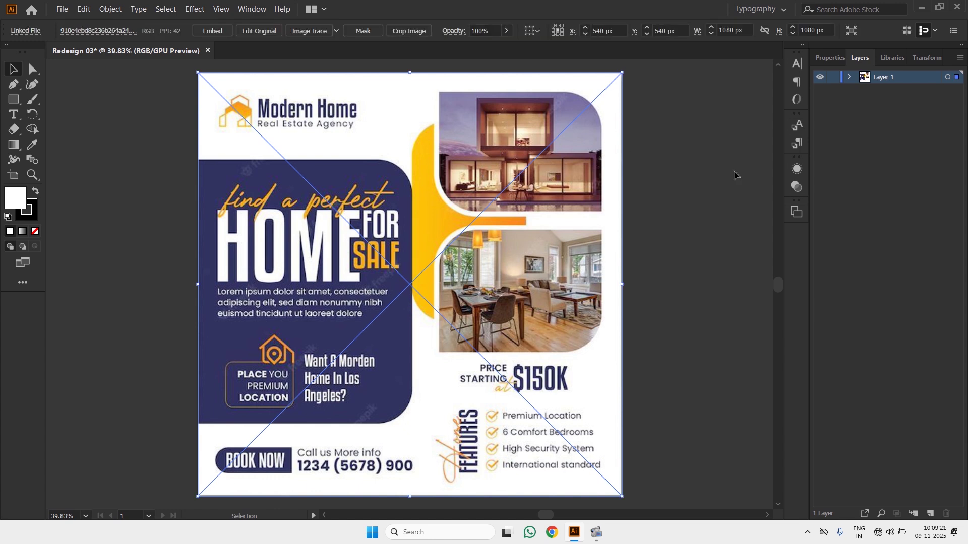
pyautogui.doubleClick(916, 82)
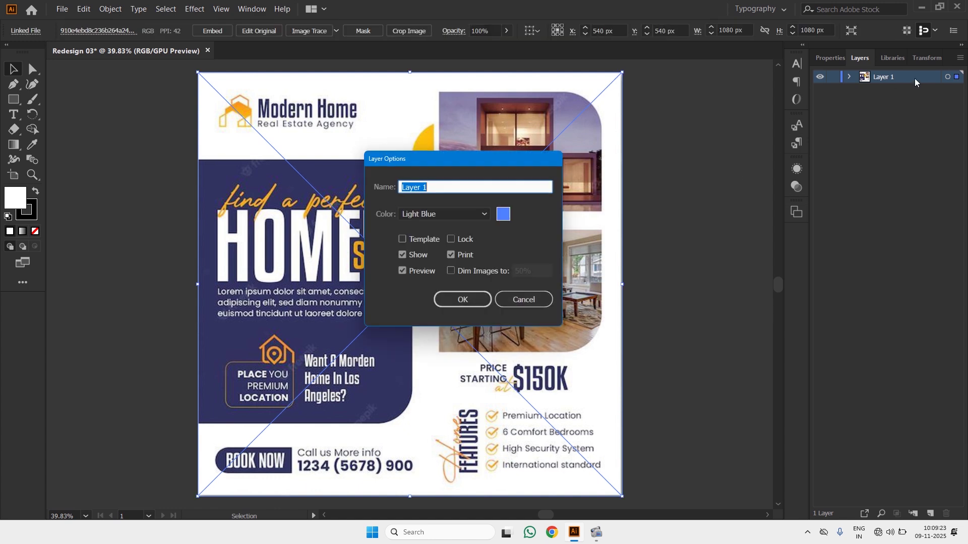
pyautogui.click(416, 240)
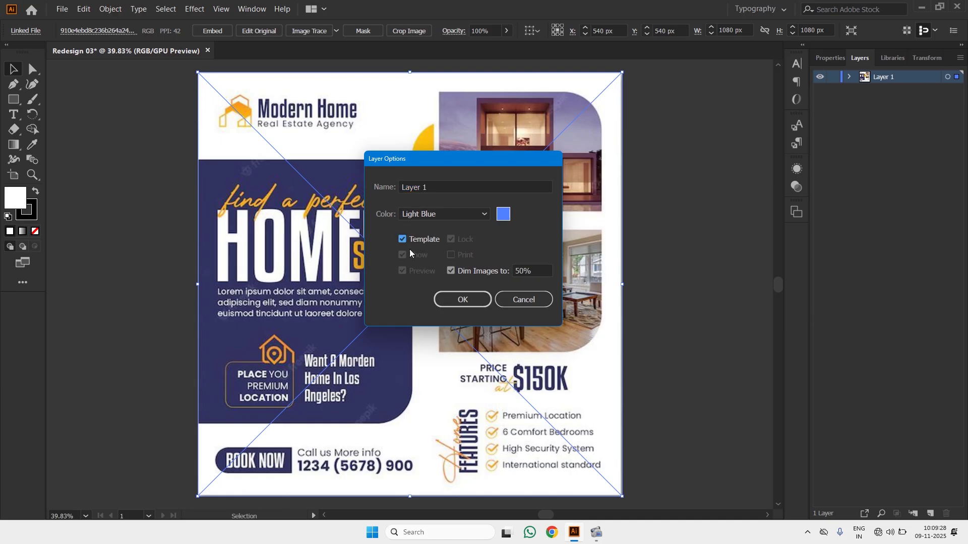
pyautogui.click(493, 276)
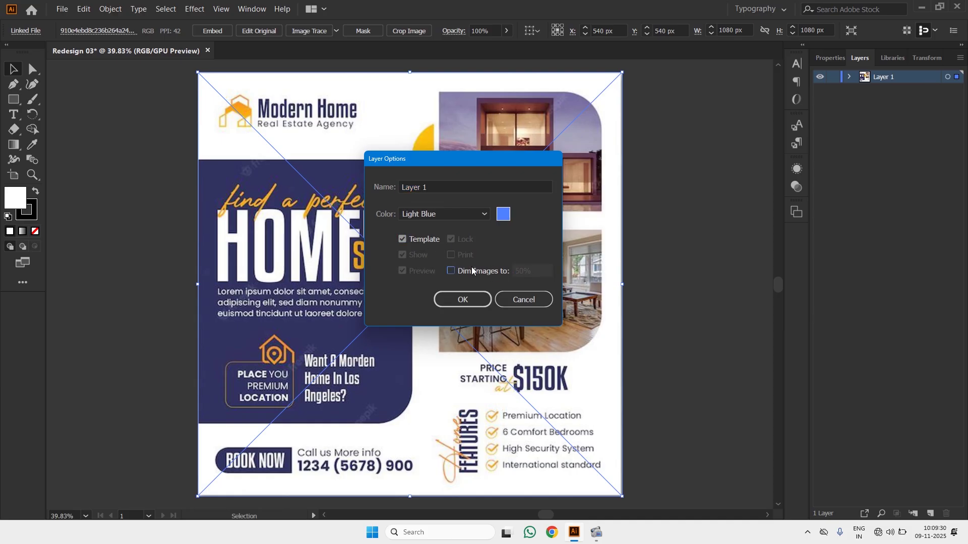
pyautogui.click(465, 274)
pyautogui.click(463, 298)
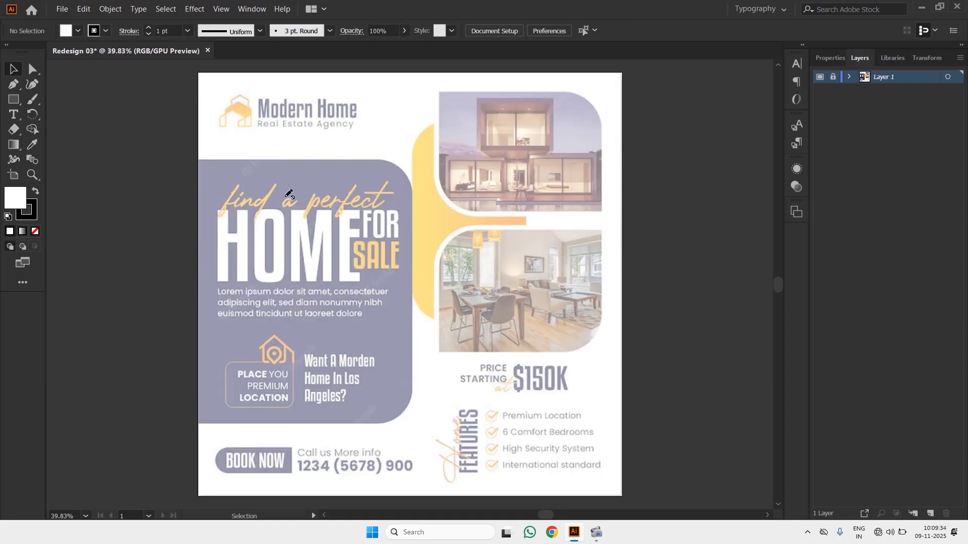
# Try dimming the template layer's images to 70%
pyautogui.doubleClick(920, 78)
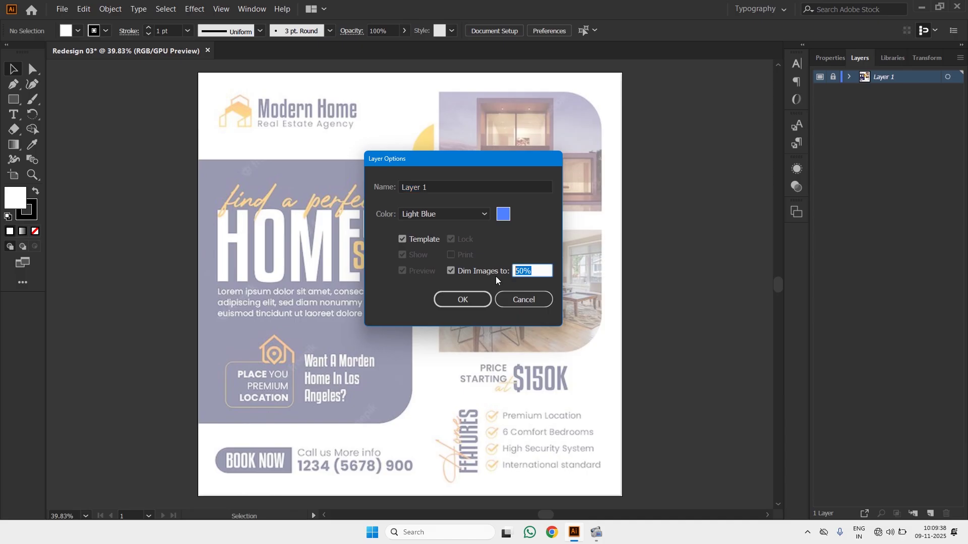
pyautogui.write('70')
pyautogui.press('Return')
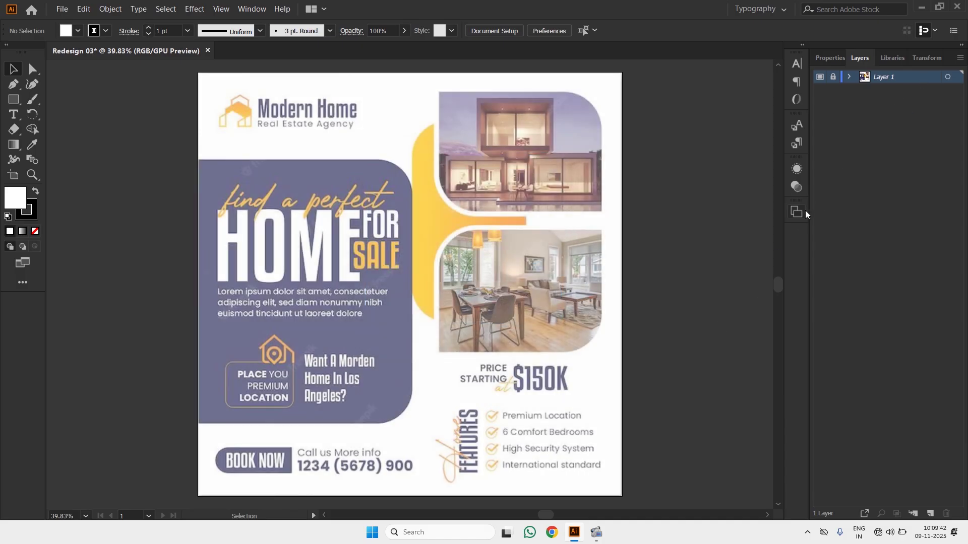
# Add a new empty layer above the template layer
pyautogui.click(919, 114)
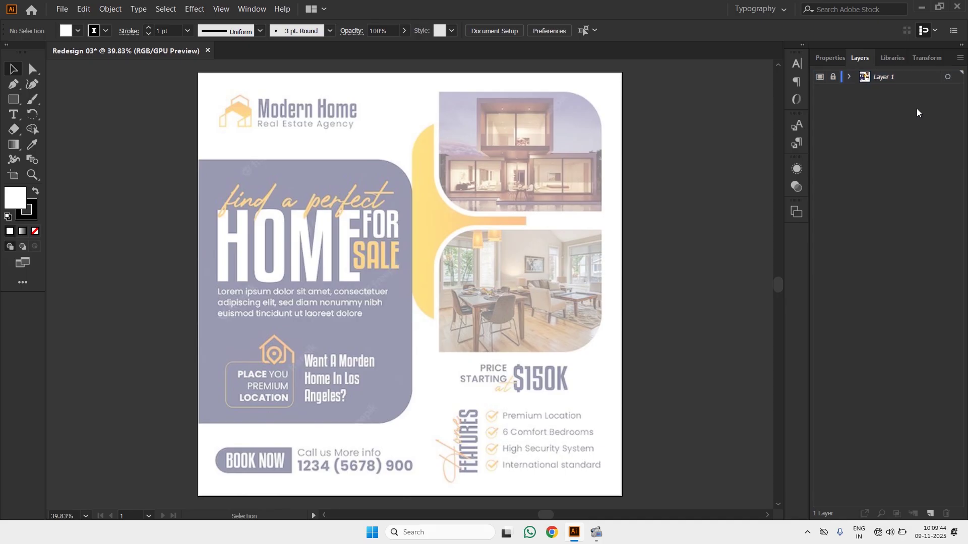
pyautogui.click(931, 514)
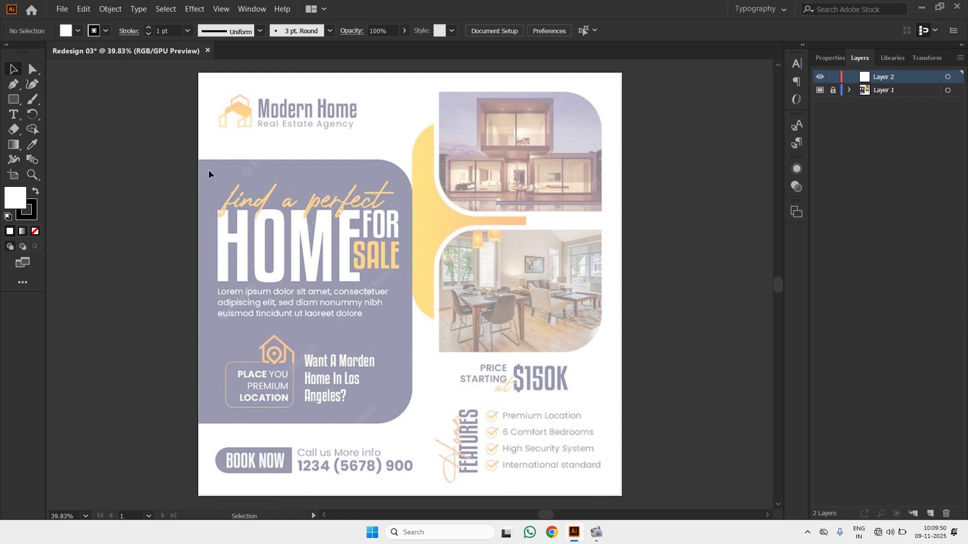
# Draw a rectangle over the purple headline panel and, in outline view, fit it to the panel's edges at about 545 x 671 px
pyautogui.click(11, 103)
pyautogui.moveTo(197, 157)
pyautogui.mouseDown()
pyautogui.moveTo(373, 267)
pyautogui.moveTo(363, 264)
pyautogui.mouseUp()
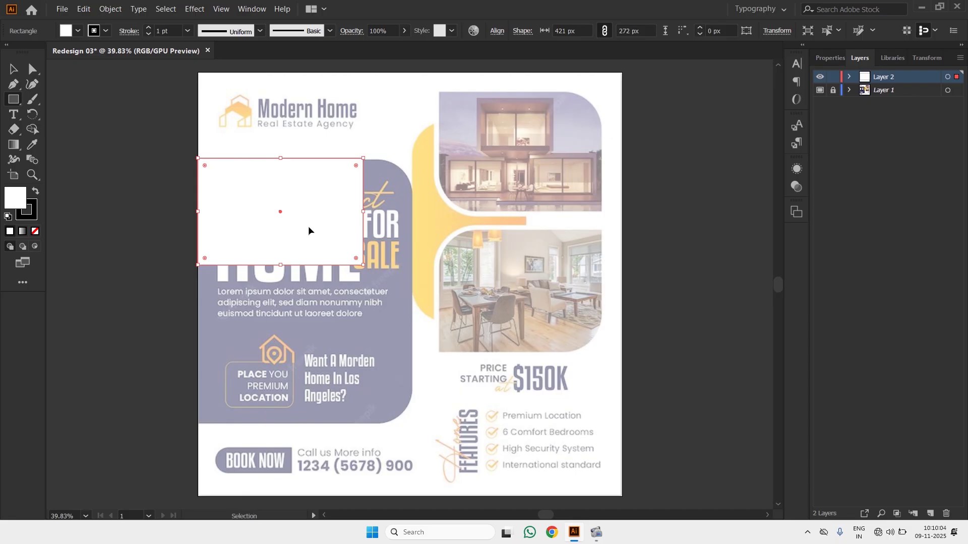
pyautogui.hotkey('ctrl', 'y')
pyautogui.moveTo(280, 264); pyautogui.dragTo(279, 424)
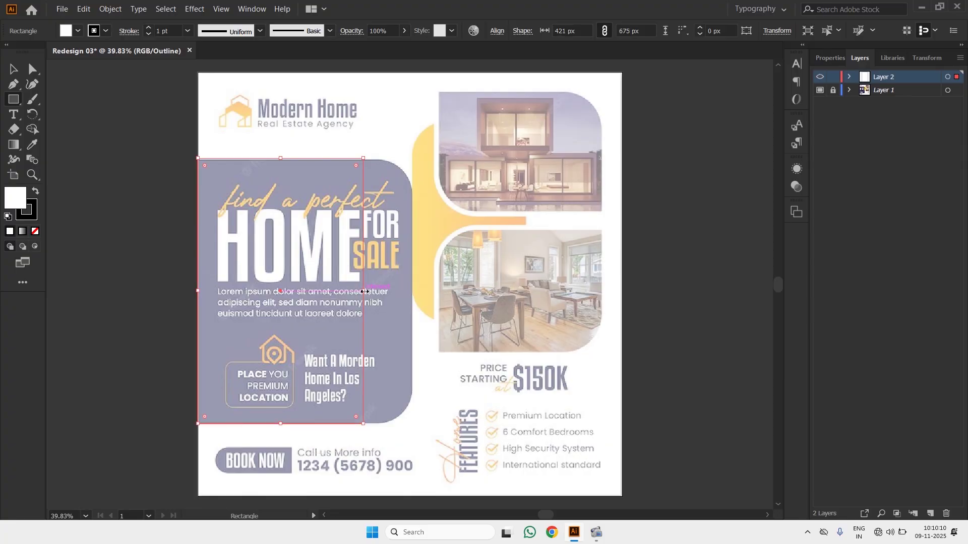
pyautogui.moveTo(363, 291); pyautogui.dragTo(410, 299)
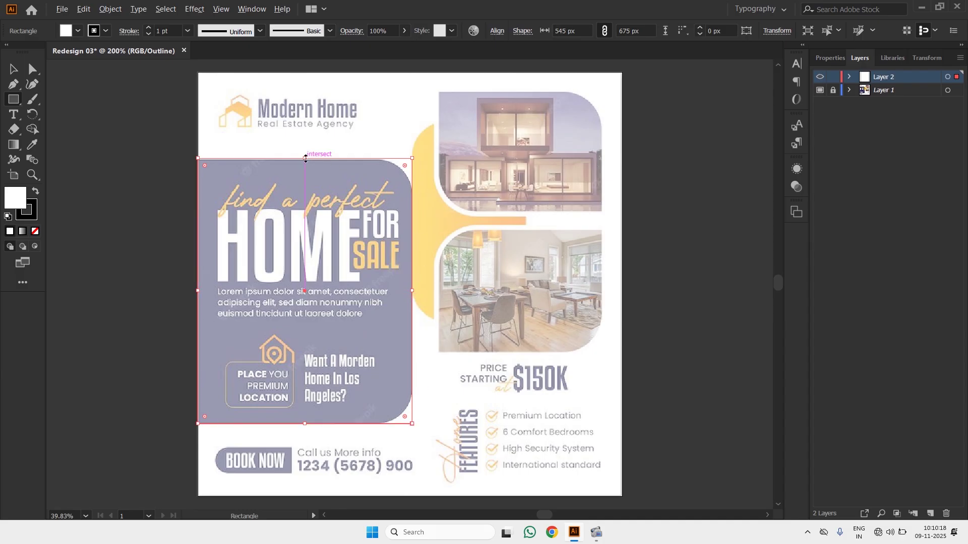
pyautogui.scroll(8, 305, 161)
pyautogui.moveTo(302, 165); pyautogui.dragTo(302, 196)
pyautogui.scroll(-2, 321, 182)
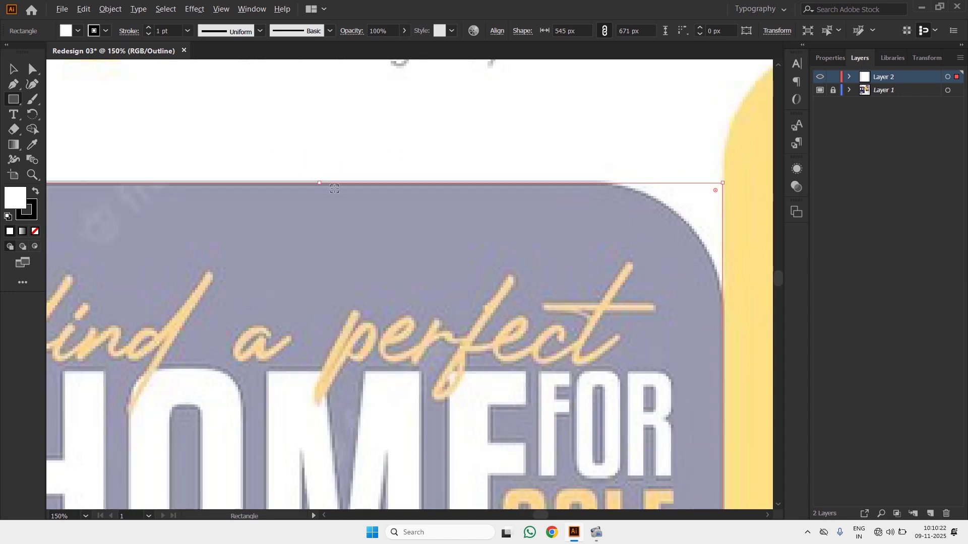
# Round the panel rectangle's upper-right corner to a radius of about 85.5 px, following the reference curve
pyautogui.scroll(-1, 415, 238)
pyautogui.scroll(-3, 496, 114)
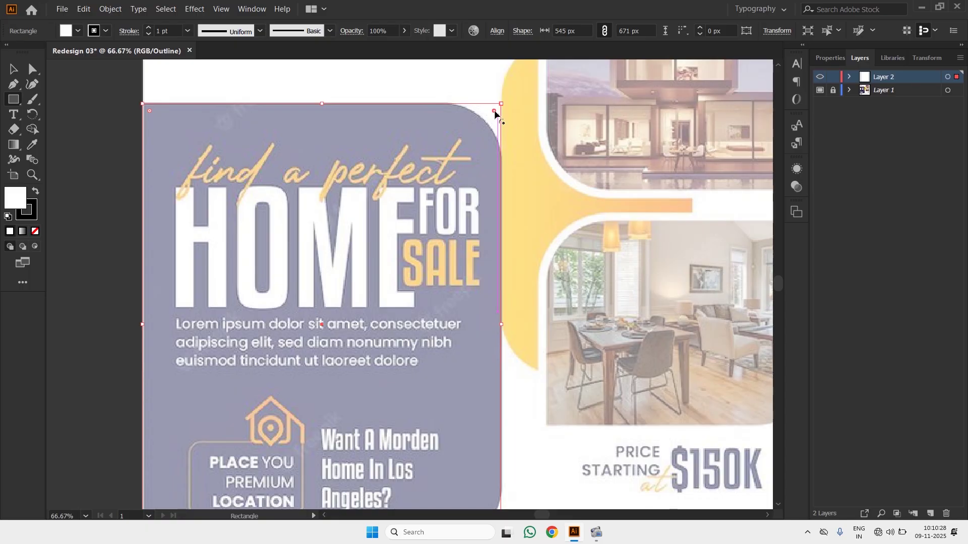
pyautogui.moveTo(495, 114); pyautogui.dragTo(444, 158)
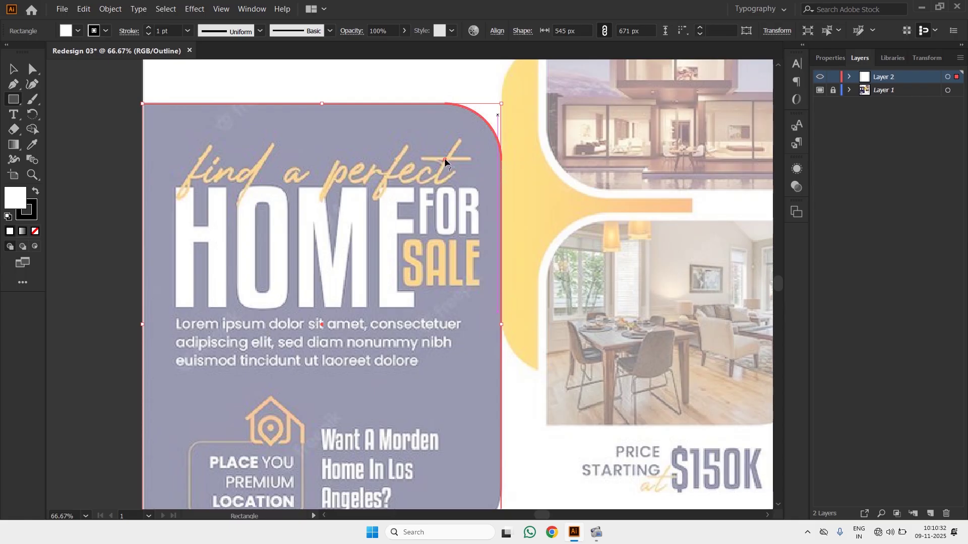
# Copy the panel rectangle's upper-right corner radius and apply the same value to its lower-right corner
pyautogui.scroll(-2, 472, 162)
pyautogui.scroll(-5, 473, 161)
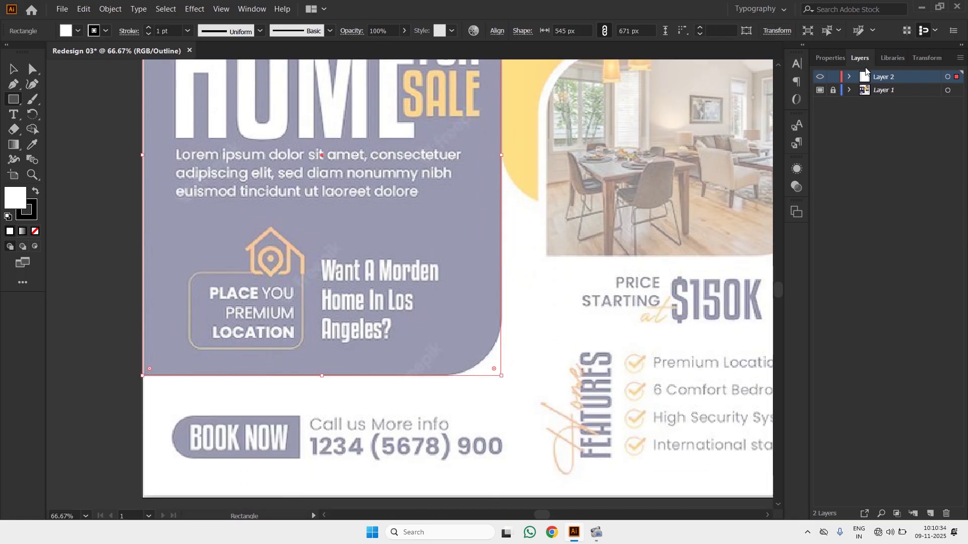
pyautogui.click(838, 58)
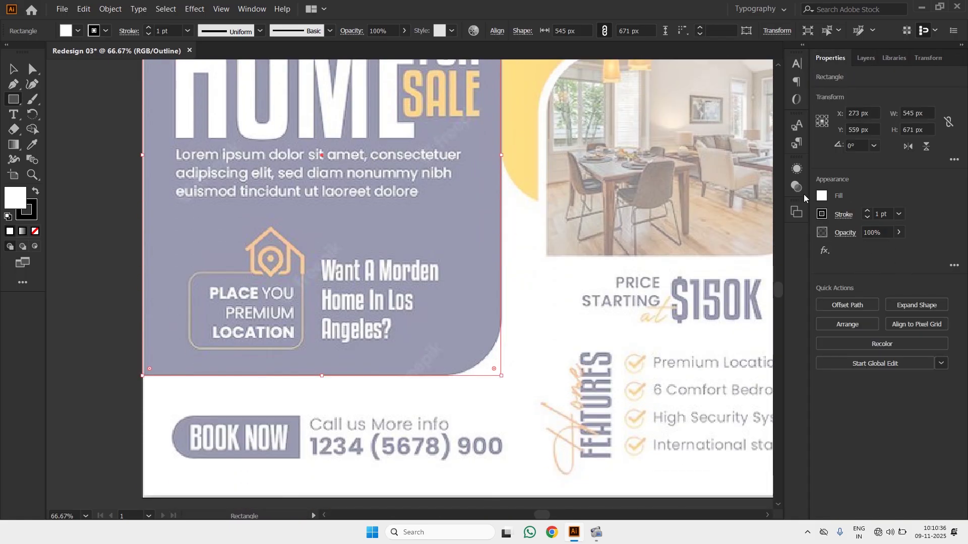
pyautogui.scroll(5, 409, 213)
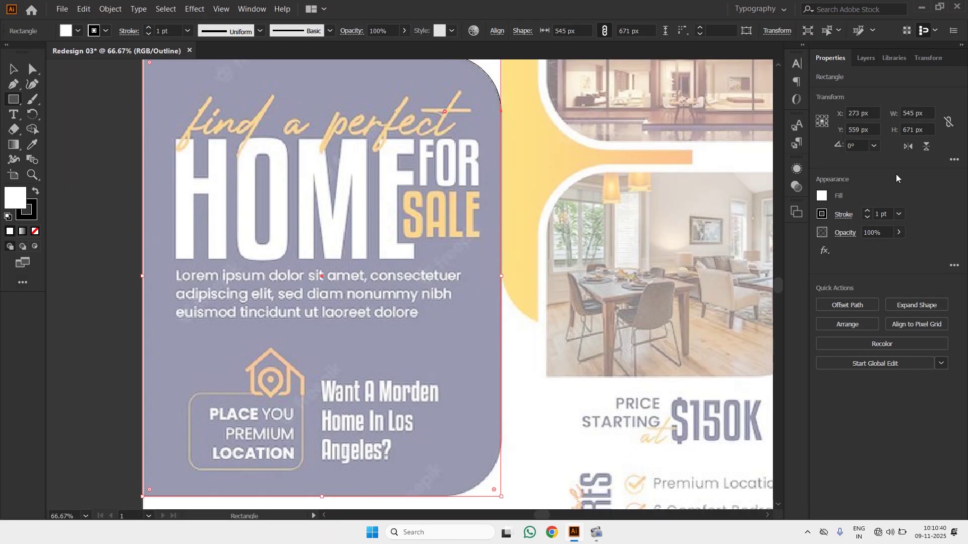
pyautogui.doubleClick(445, 110)
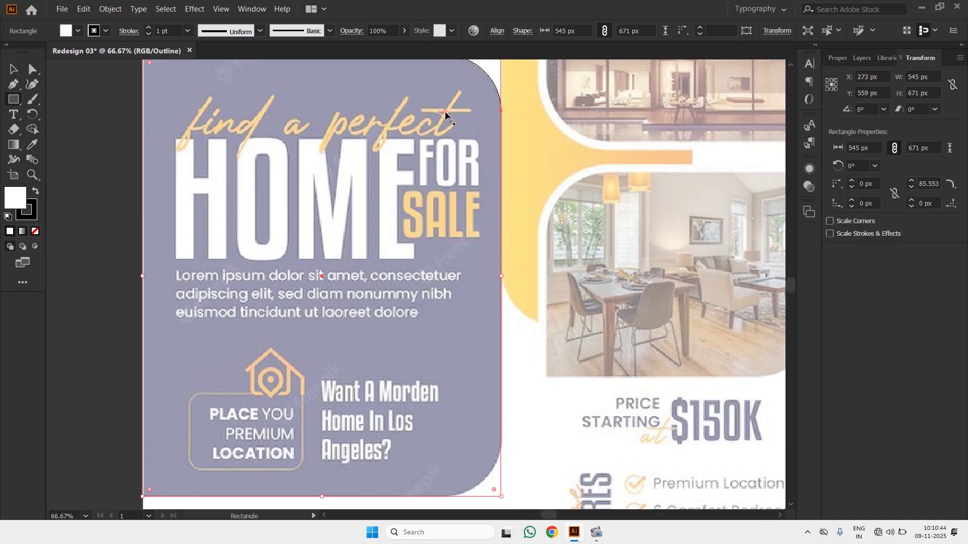
pyautogui.click(939, 187)
pyautogui.hotkey('ctrl', 'c')
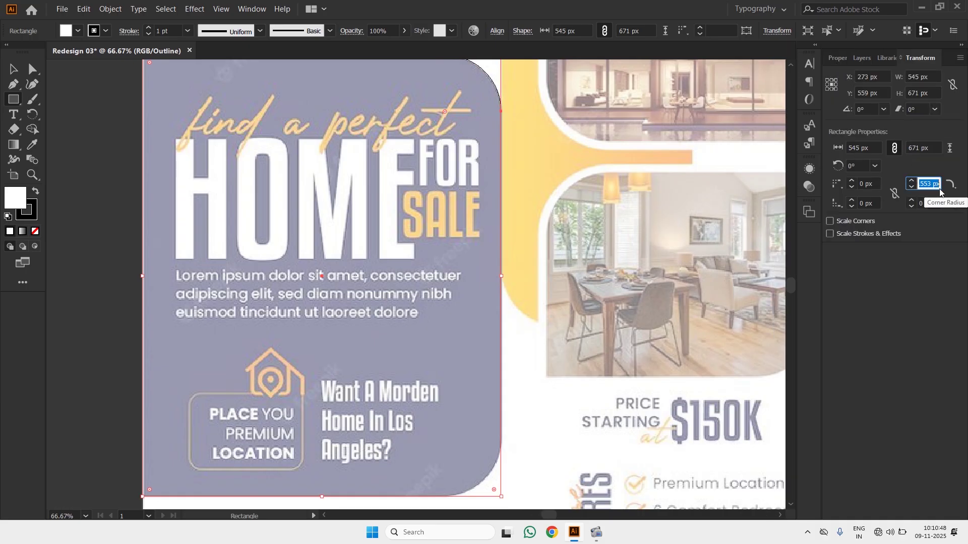
pyautogui.click(930, 203)
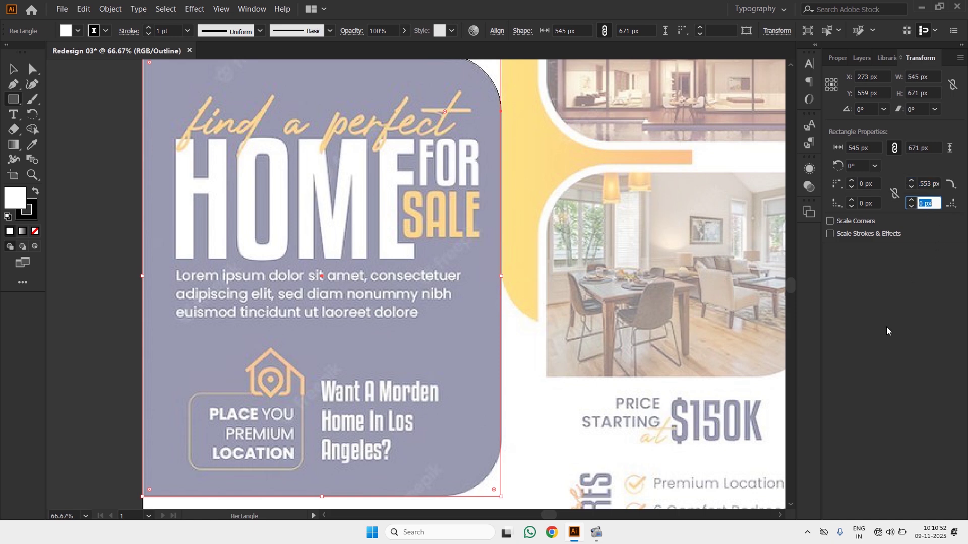
pyautogui.hotkey('ctrl', 'v')
pyautogui.press('Return')
# Draw a rectangle of about 413 x 304 px over the house exterior photo
pyautogui.scroll(-2, 371, 367)
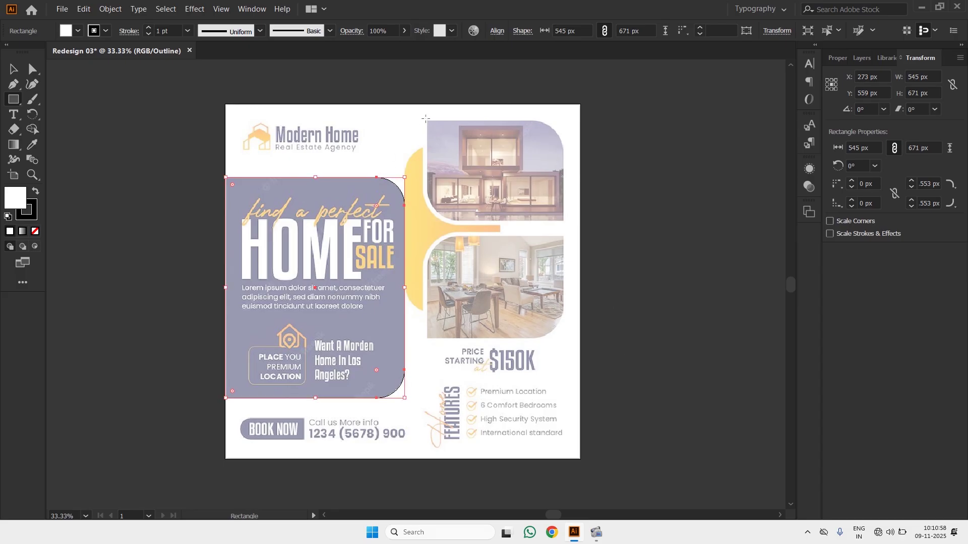
pyautogui.scroll(4, 450, 146)
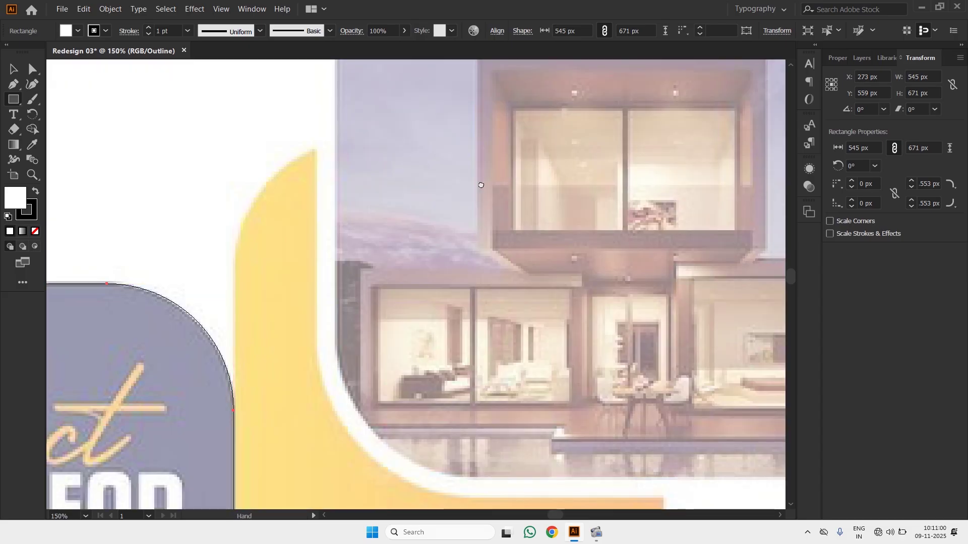
pyautogui.moveTo(493, 185); pyautogui.dragTo(399, 188)
pyautogui.scroll(-2, 376, 200)
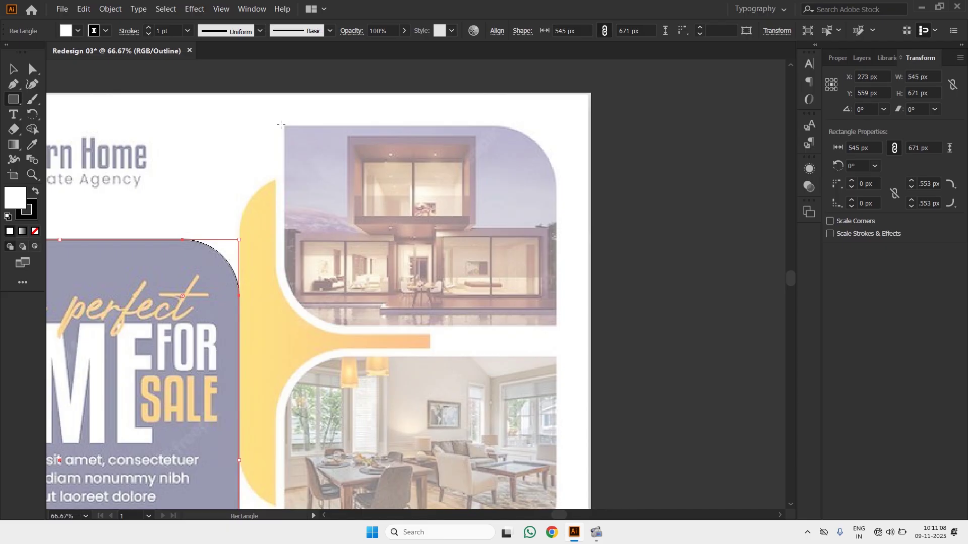
pyautogui.moveTo(281, 125)
pyautogui.mouseDown()
pyautogui.moveTo(384, 211)
pyautogui.moveTo(520, 293)
pyautogui.moveTo(555, 325)
pyautogui.mouseUp()
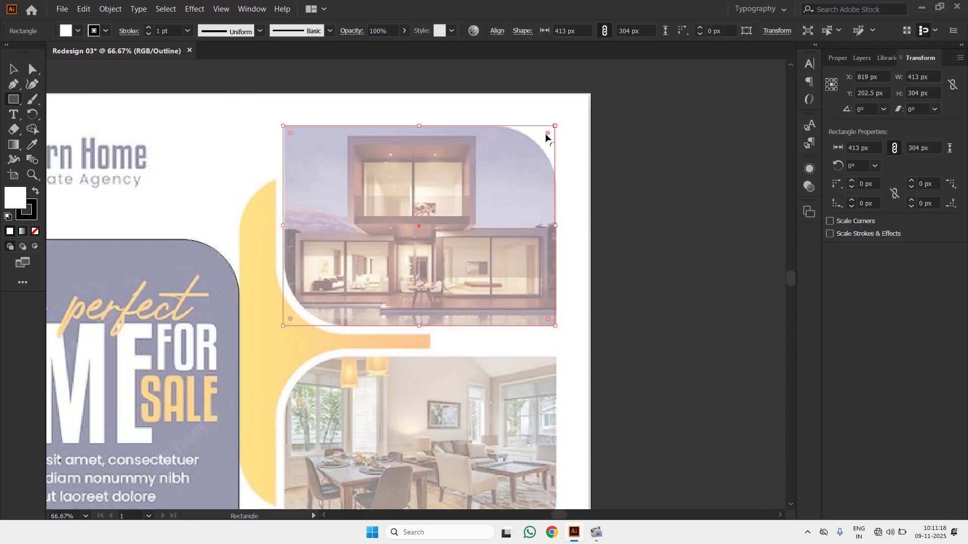
# Round the exterior photo frame's upper-right corner to match the reference and apply the same radius to its lower-left corner
pyautogui.moveTo(548, 134); pyautogui.dragTo(500, 192)
pyautogui.click(865, 200)
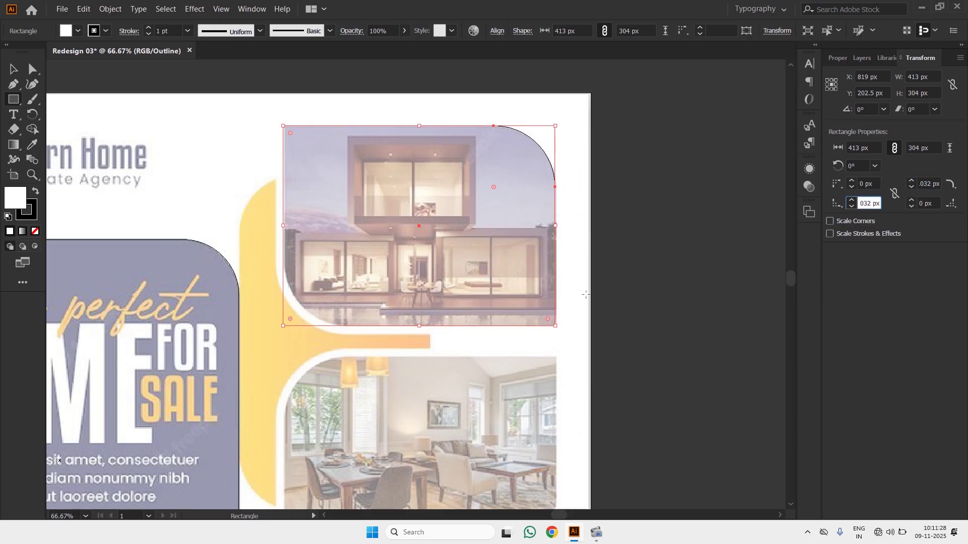
pyautogui.press('Return')
pyautogui.write('v')
pyautogui.press('Return')
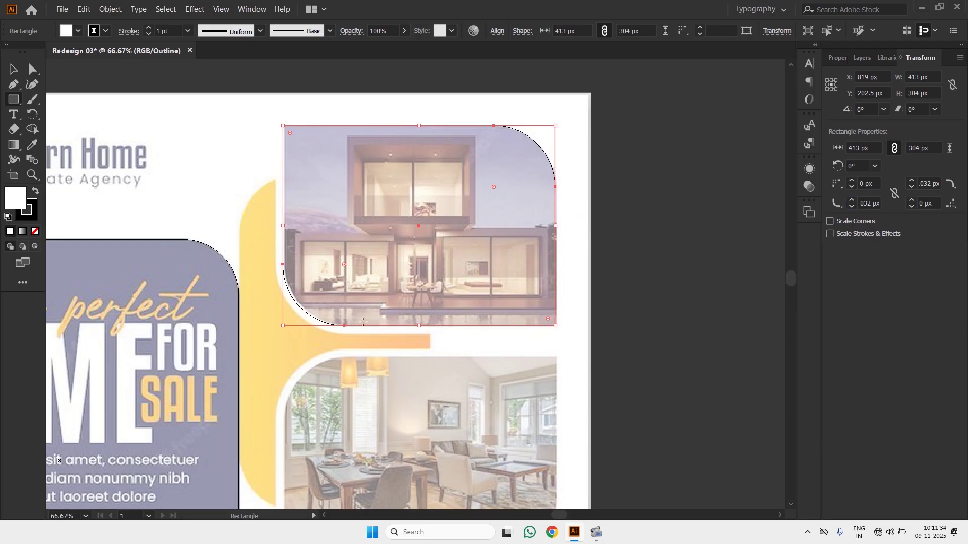
# Duplicate the exterior photo frame straight down onto the dining room photo and stretch the copy to about 315 px high
pyautogui.scroll(-1, 458, 187)
pyautogui.moveTo(440, 264); pyautogui.dragTo(388, 204)
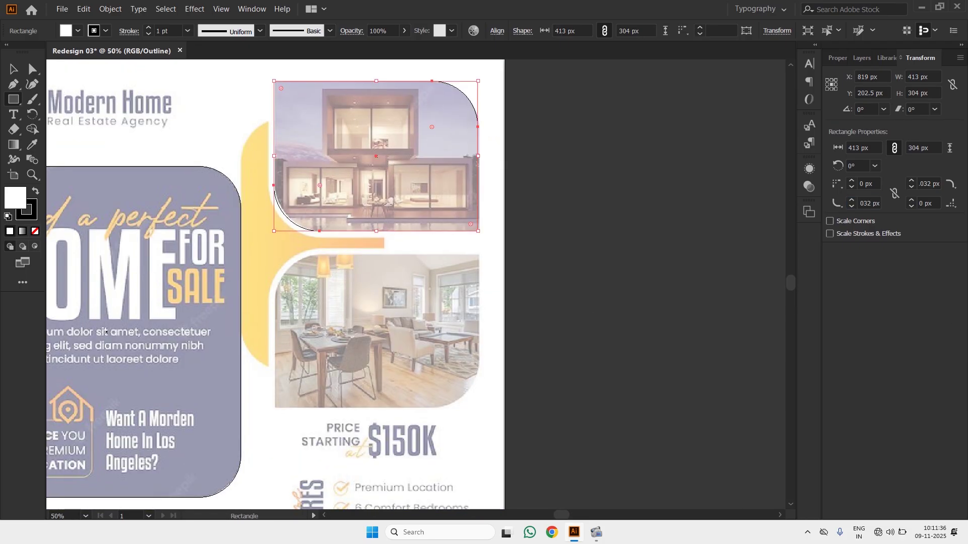
pyautogui.press('v')
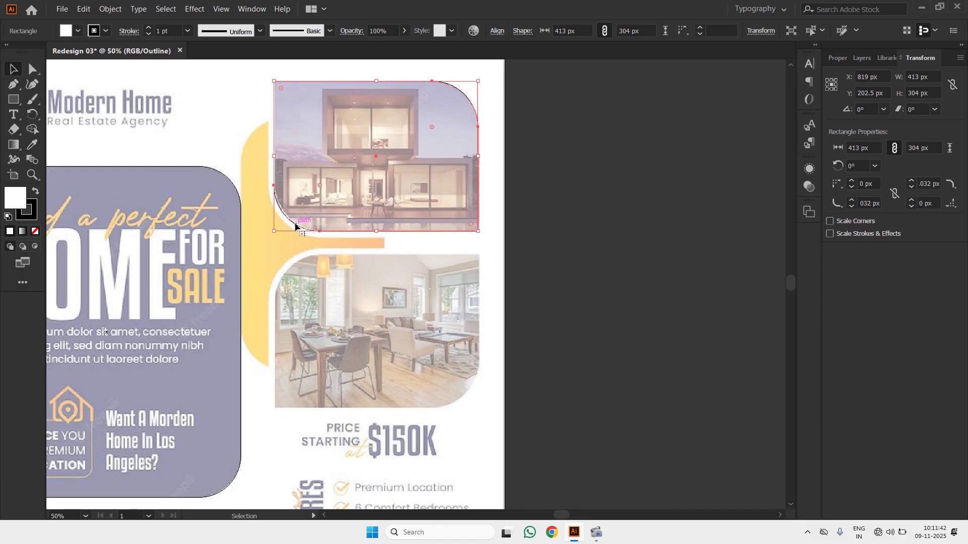
pyautogui.moveTo(295, 225); pyautogui.dragTo(295, 398)
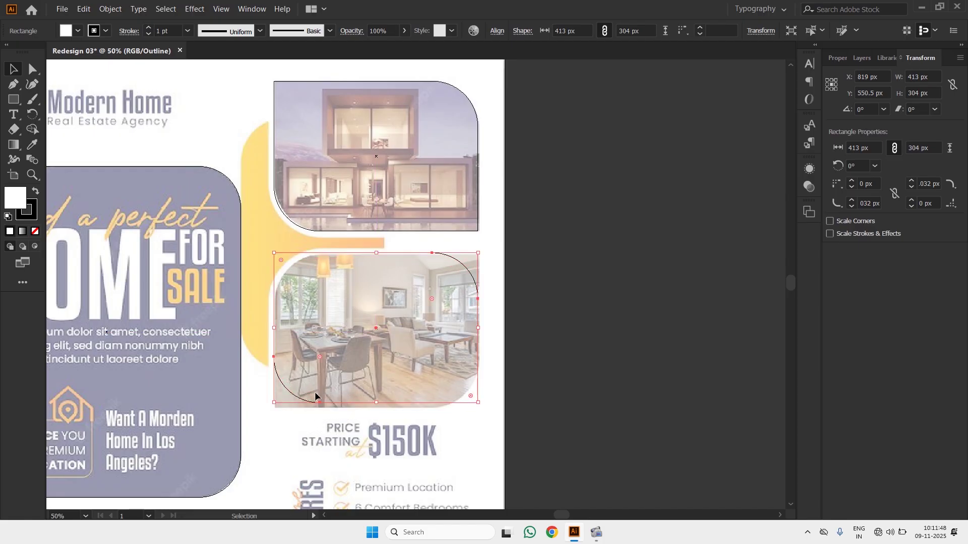
pyautogui.moveTo(376, 402); pyautogui.dragTo(374, 408)
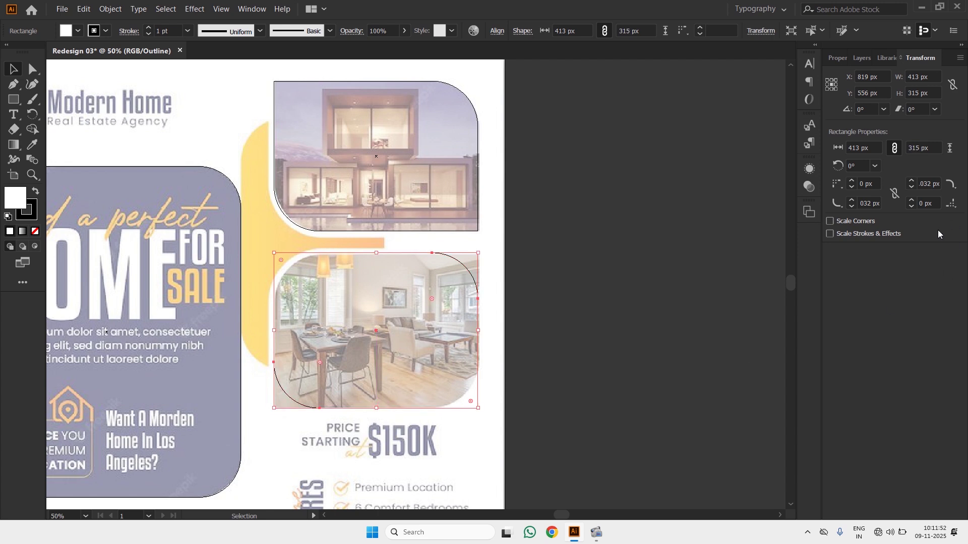
# Flip the dining room photo frame horizontally and deselect it
pyautogui.click(840, 60)
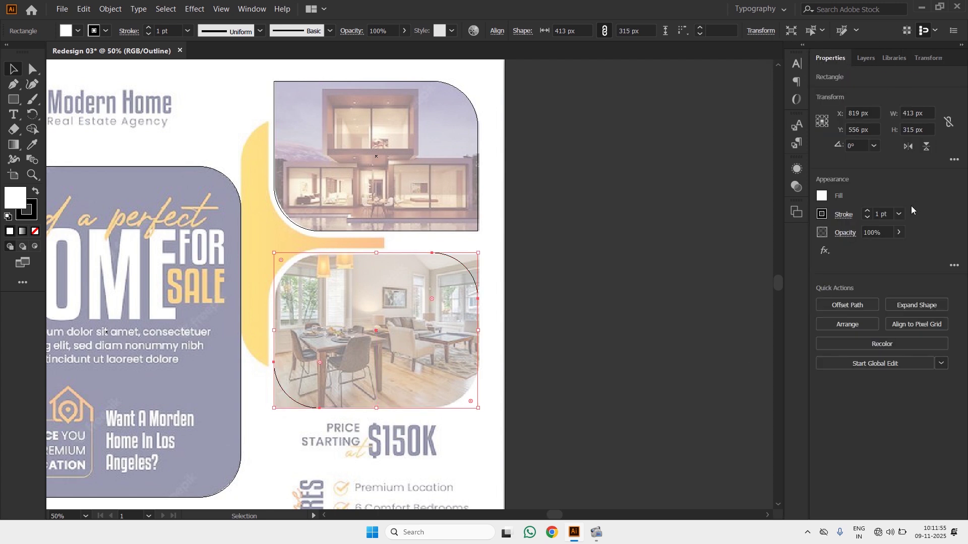
pyautogui.click(908, 147)
pyautogui.click(543, 295)
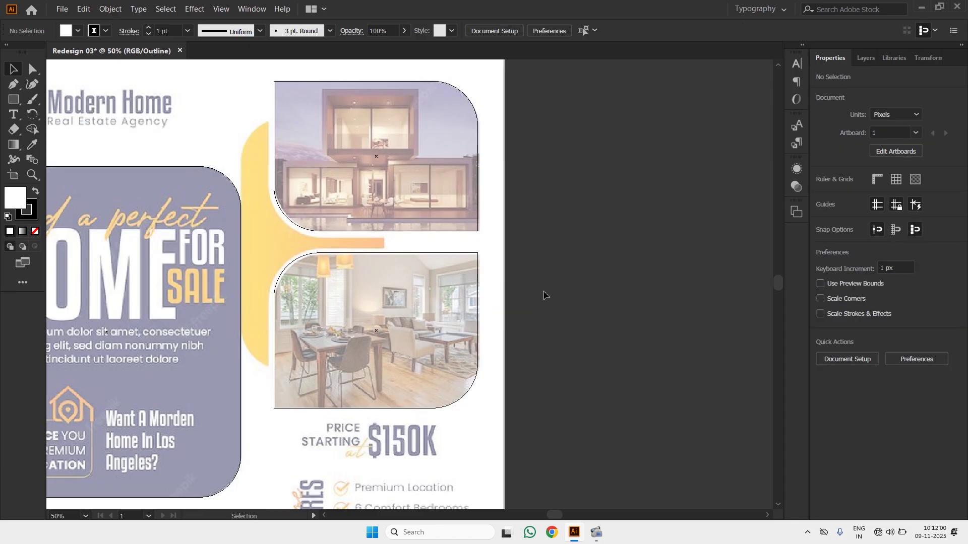
# Draw a rectangle of about 289 x 514 px around the yellow shape and round all its corners to about 92.83 px
pyautogui.hscroll(-4, 338, 208)
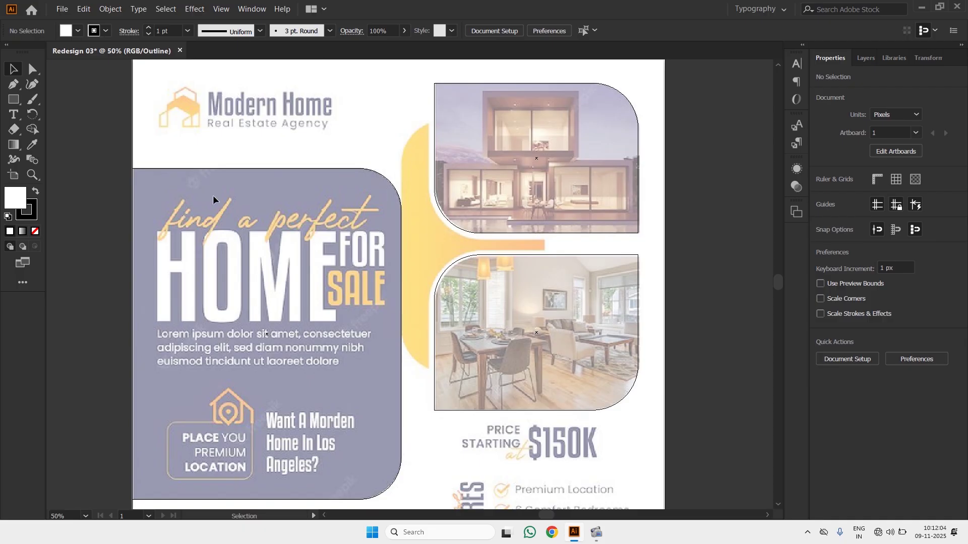
pyautogui.click(15, 101)
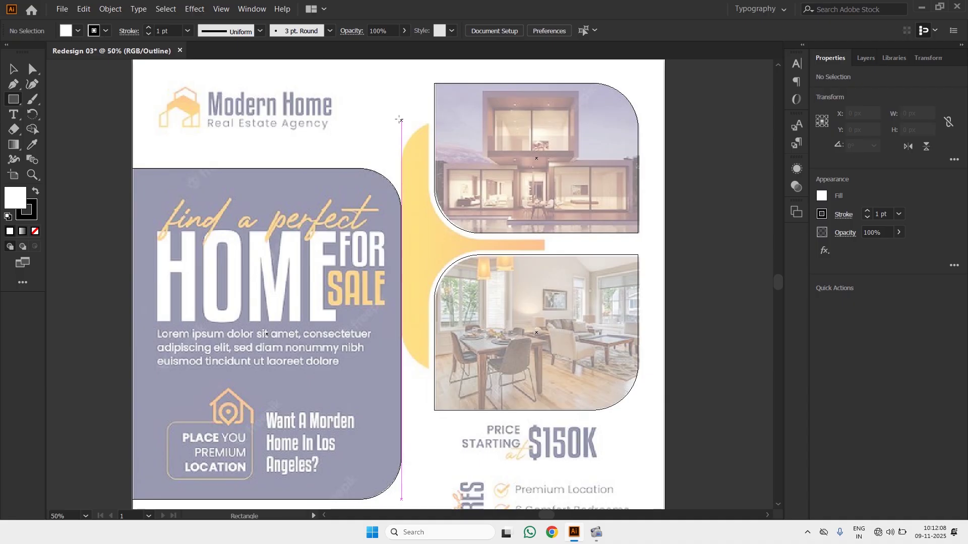
pyautogui.moveTo(401, 121); pyautogui.dragTo(544, 374)
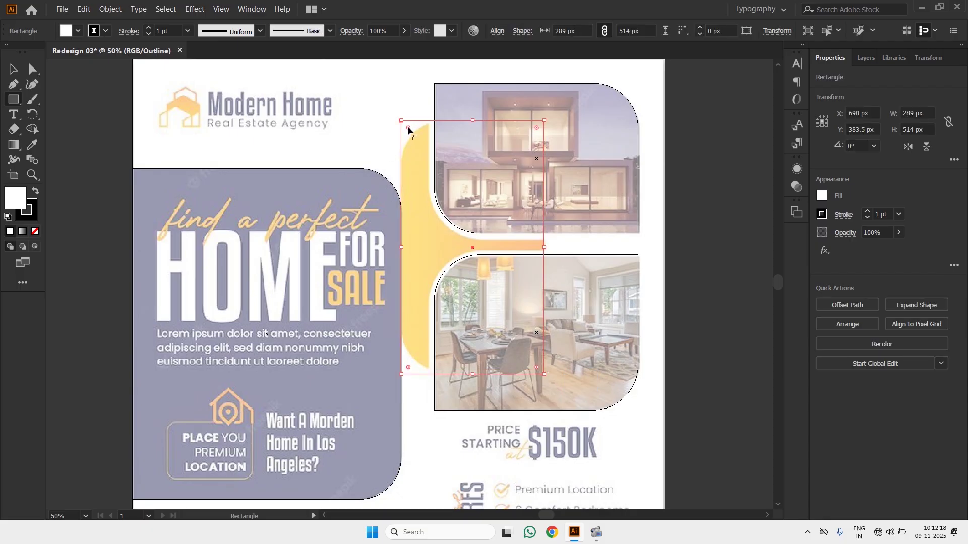
pyautogui.moveTo(408, 128); pyautogui.dragTo(443, 173)
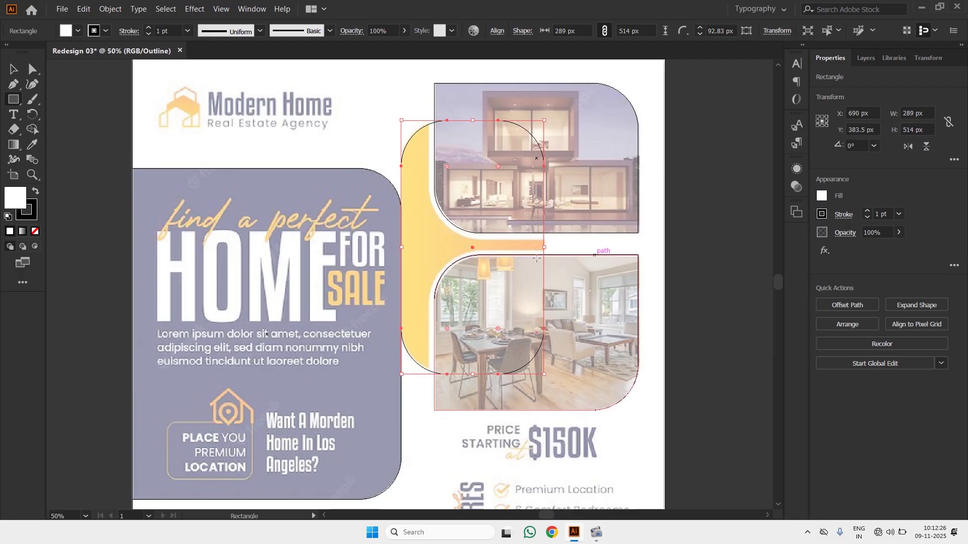
# Draw a rectangle of about 197 x 65 px over the BOOK NOW button
pyautogui.scroll(-1, 360, 289)
pyautogui.scroll(-2, 503, 350)
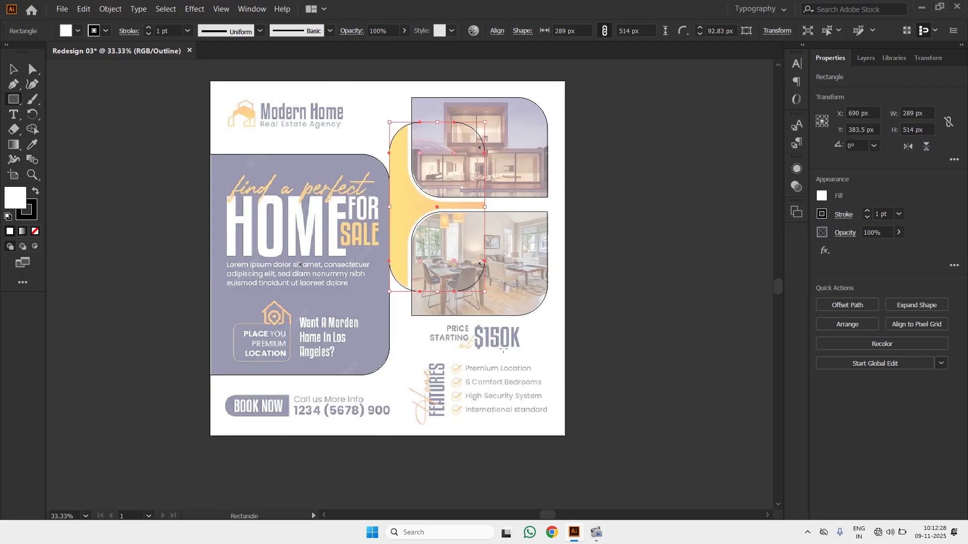
pyautogui.click(12, 69)
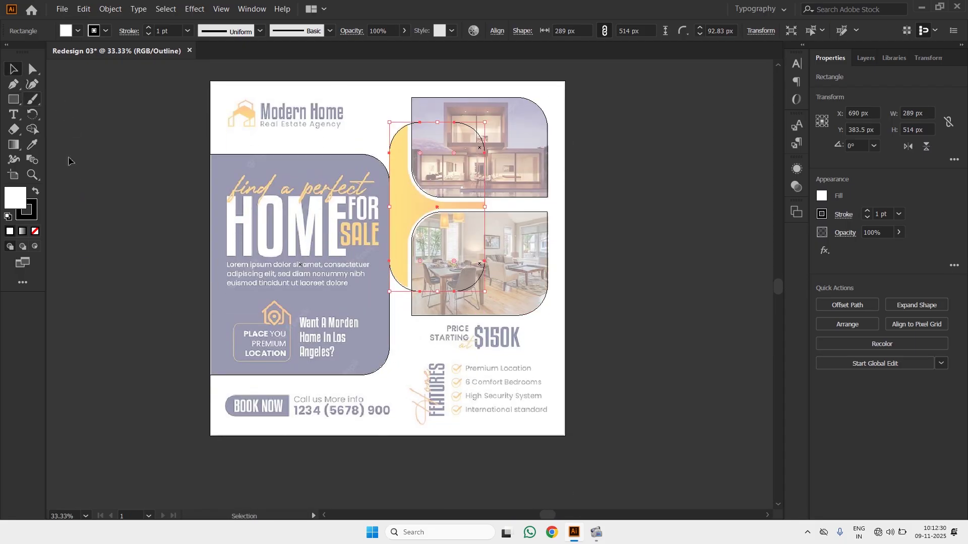
pyautogui.scroll(1, 298, 443)
pyautogui.moveTo(302, 459); pyautogui.dragTo(393, 297)
pyautogui.scroll(1, 397, 259)
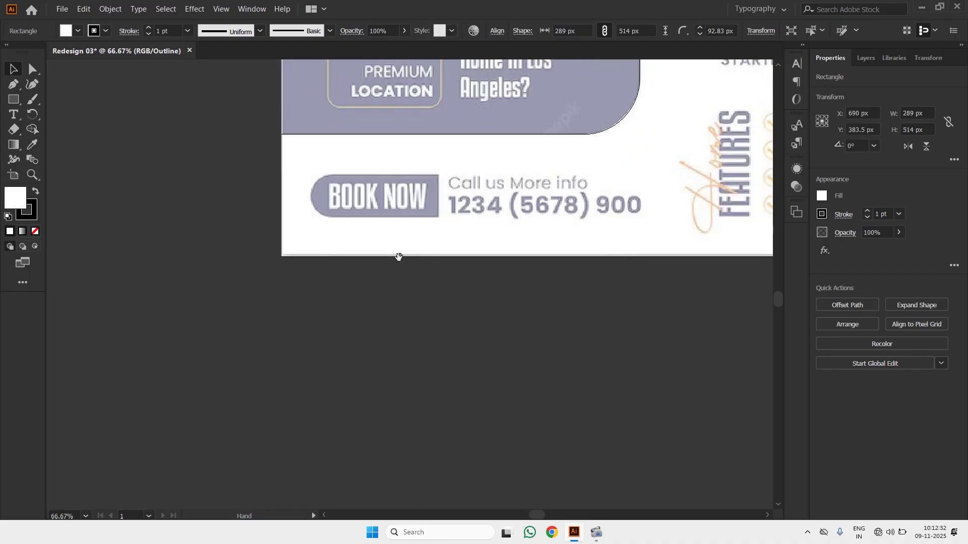
pyautogui.moveTo(398, 259); pyautogui.dragTo(382, 319)
pyautogui.scroll(2, 333, 297)
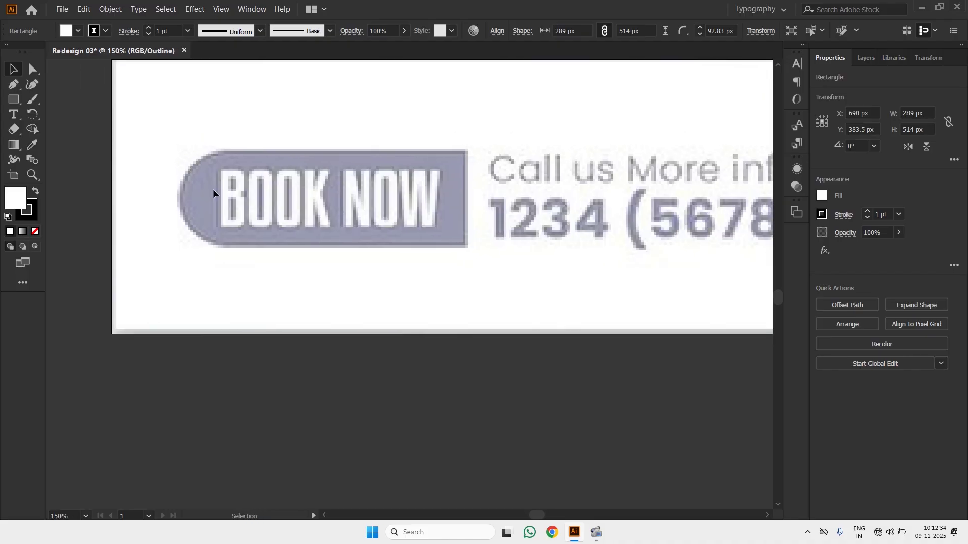
pyautogui.press('m')
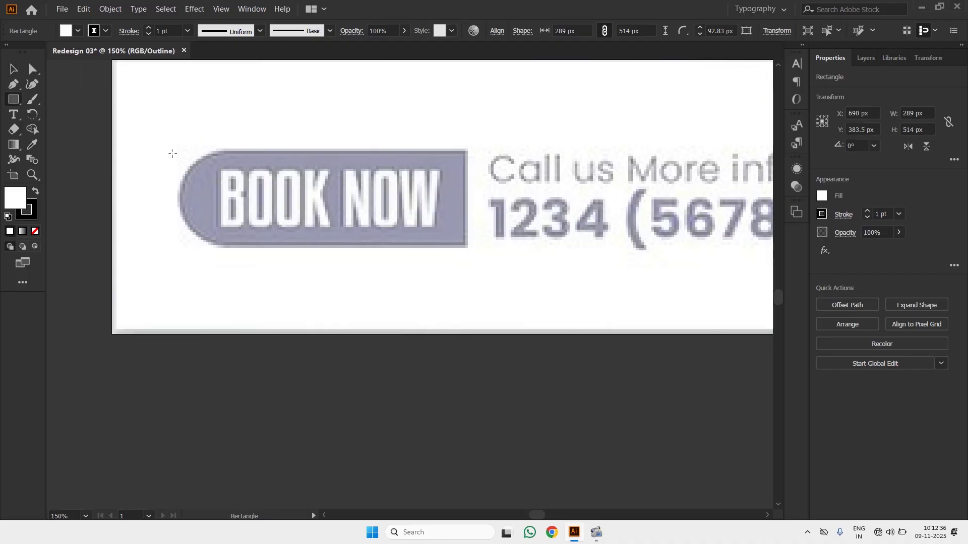
pyautogui.moveTo(175, 151); pyautogui.dragTo(466, 246)
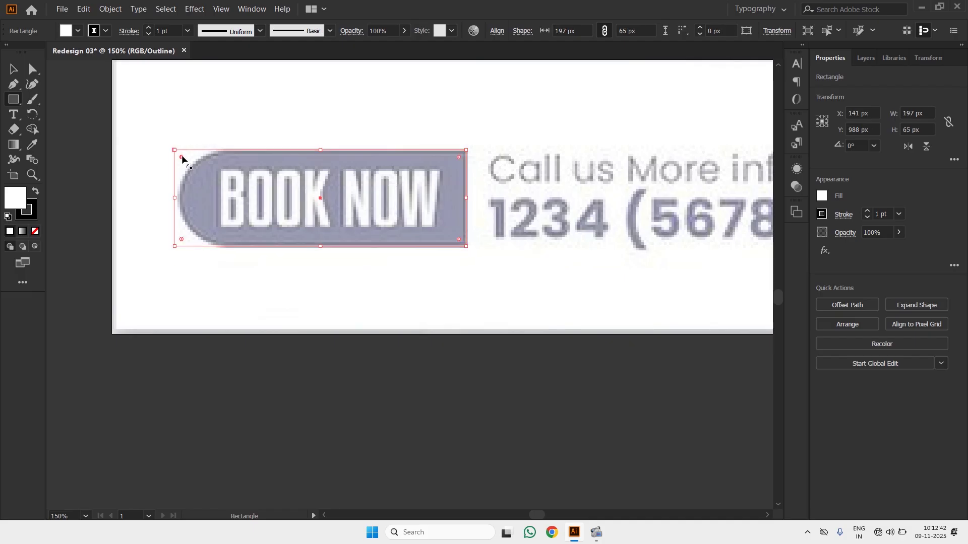
# Fully round the two left corners of the BOOK NOW rectangle to form a semicircular end
pyautogui.moveTo(182, 158); pyautogui.dragTo(238, 198)
pyautogui.moveTo(182, 240); pyautogui.dragTo(268, 207)
pyautogui.scroll(-1, 268, 285)
pyautogui.click(13, 69)
pyautogui.scroll(-2, 220, 229)
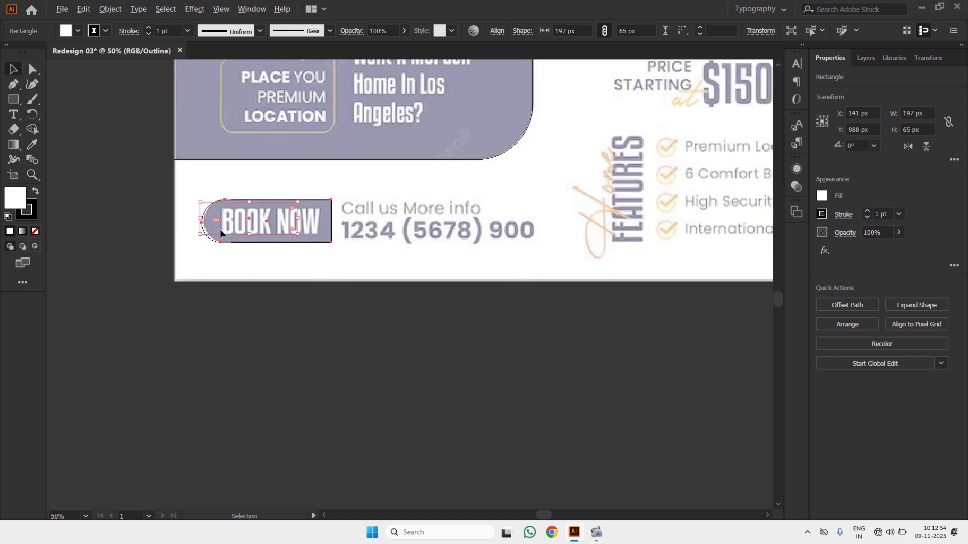
# Turn off the Template option of Layer 1 and move the reference image off the artboard to the empty space beside it
pyautogui.scroll(-2, 319, 333)
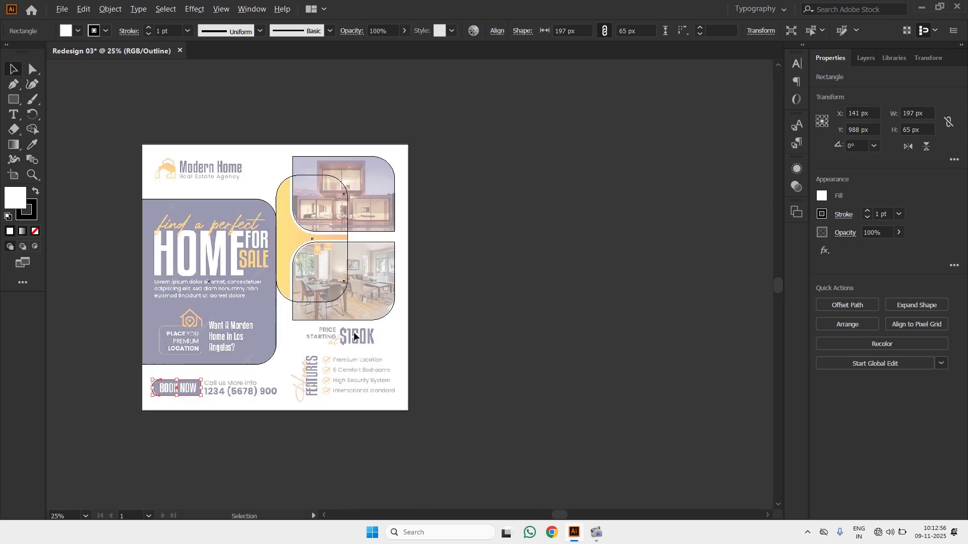
pyautogui.scroll(-2, 355, 337)
pyautogui.click(508, 340)
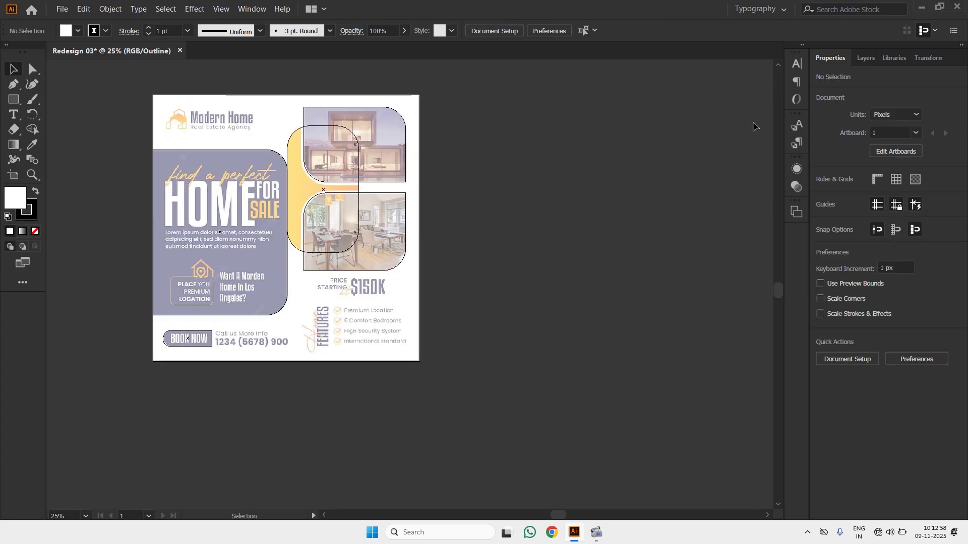
pyautogui.click(855, 58)
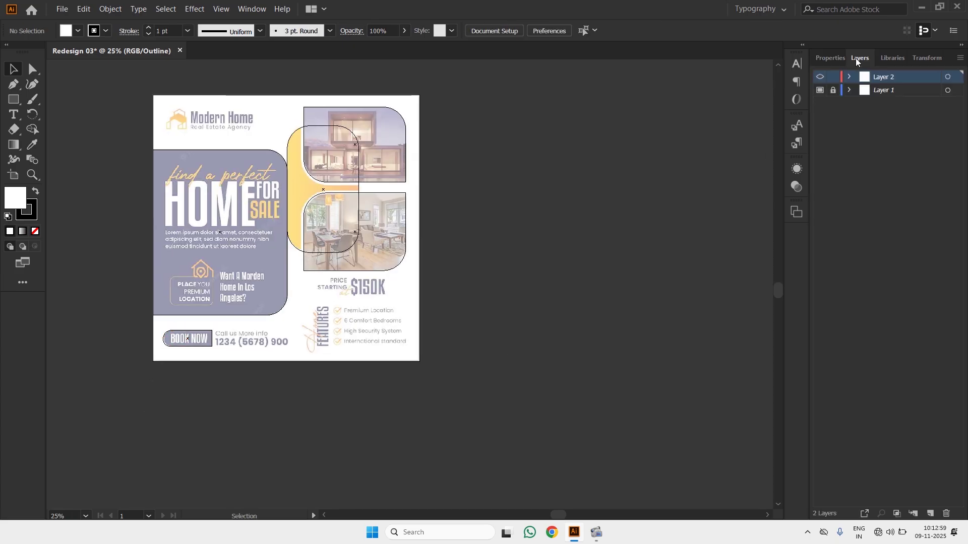
pyautogui.click(913, 93)
pyautogui.doubleClick(913, 93)
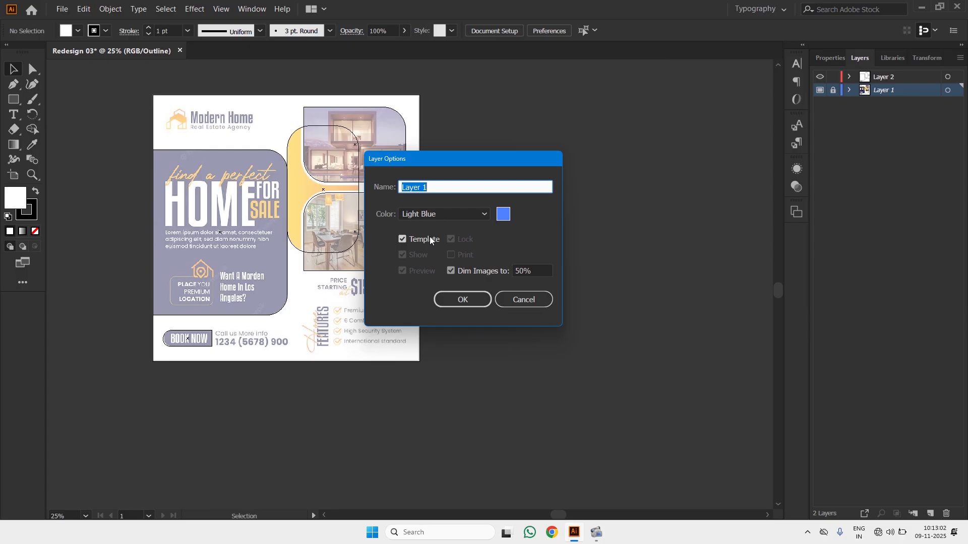
pyautogui.click(459, 300)
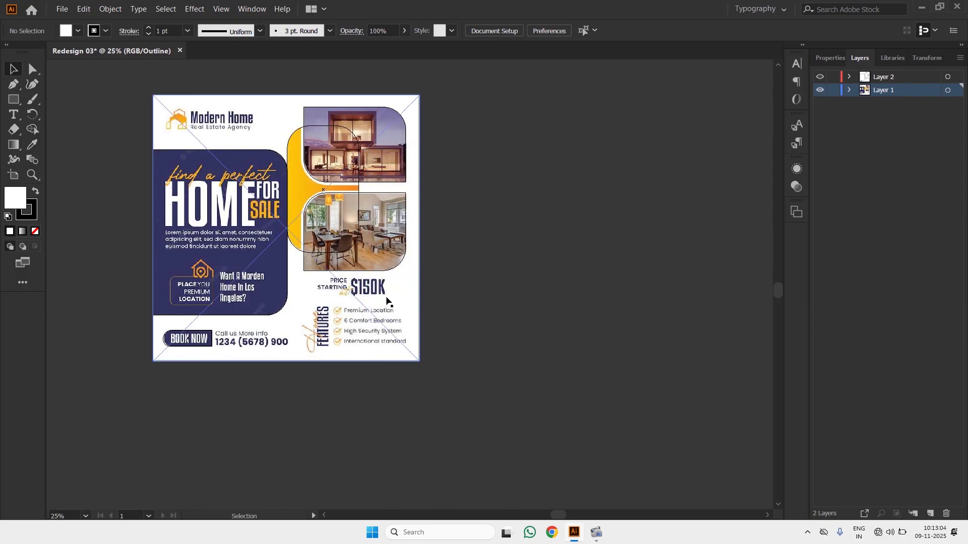
pyautogui.moveTo(412, 296); pyautogui.dragTo(711, 292)
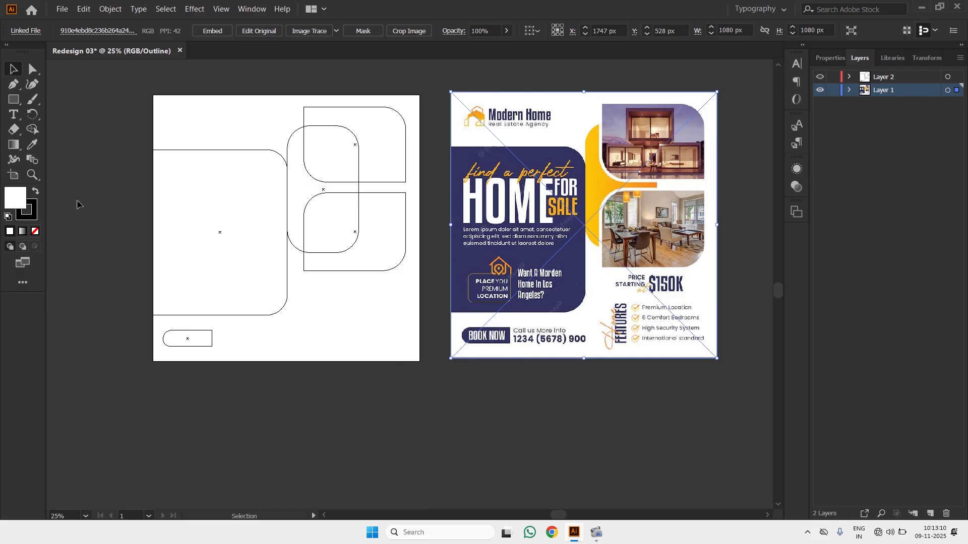
# Fill the large rounded panel with the navy blue sampled from the reference poster using the Eyedropper
pyautogui.click(208, 151)
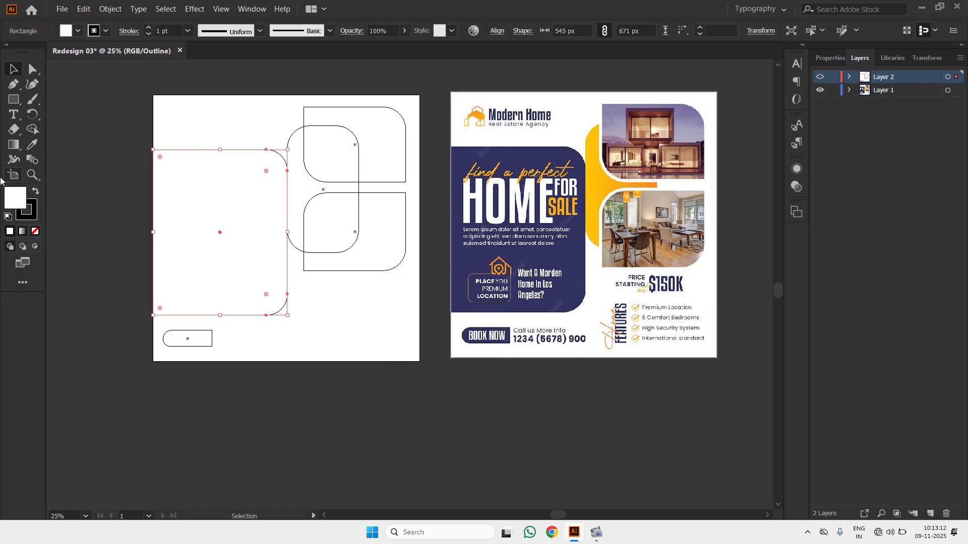
pyautogui.click(32, 145)
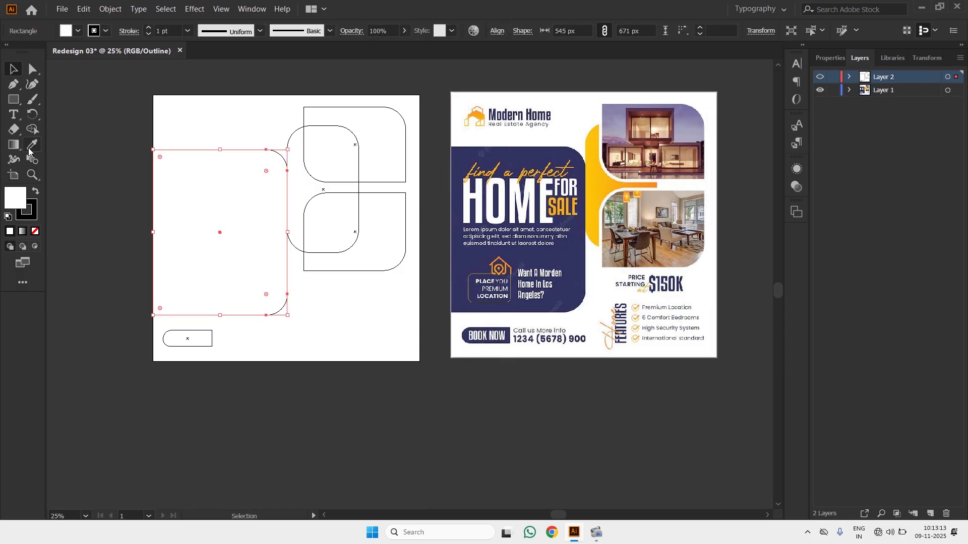
pyautogui.click(462, 157)
pyautogui.press('v')
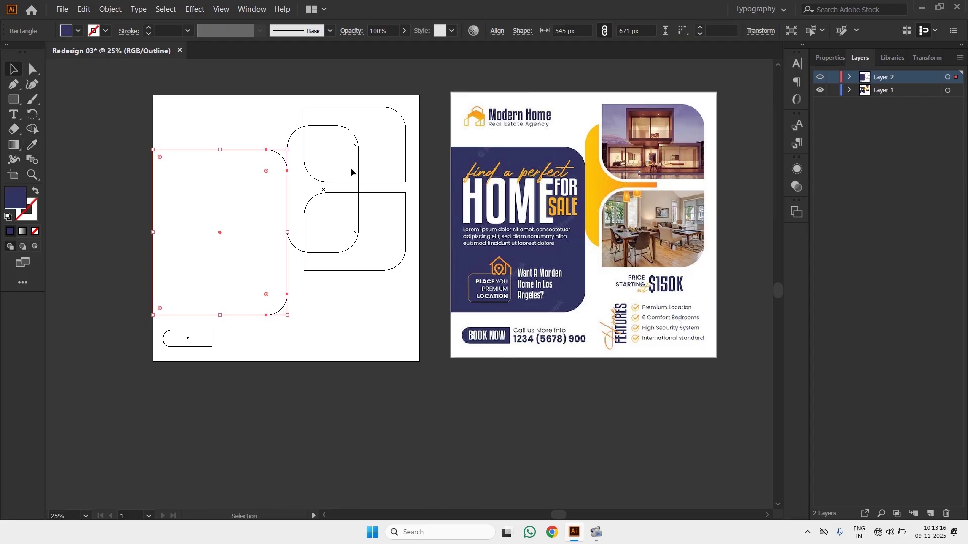
# Fill the 289 x 514 px rounded rectangle with the yellow sampled from the matching shape in the reference poster
pyautogui.click(358, 189)
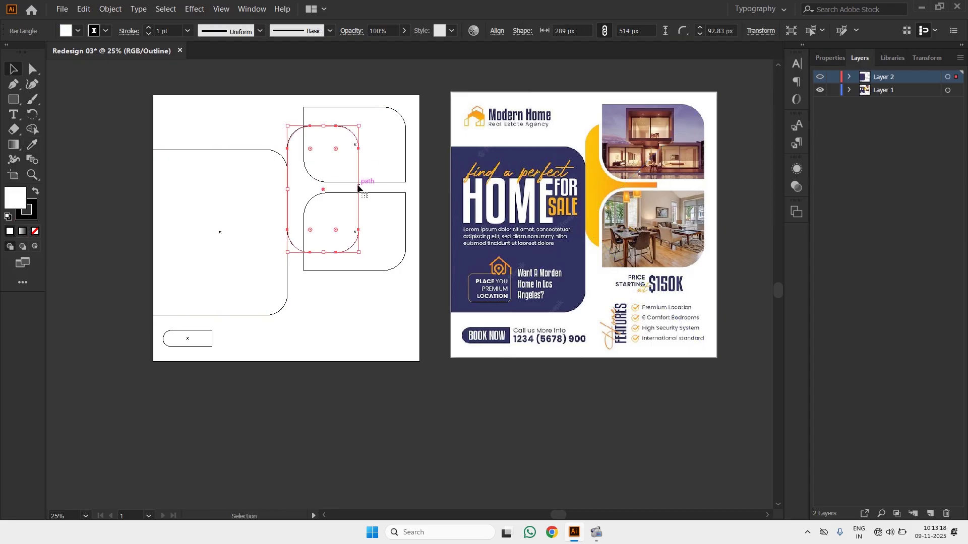
pyautogui.press('i')
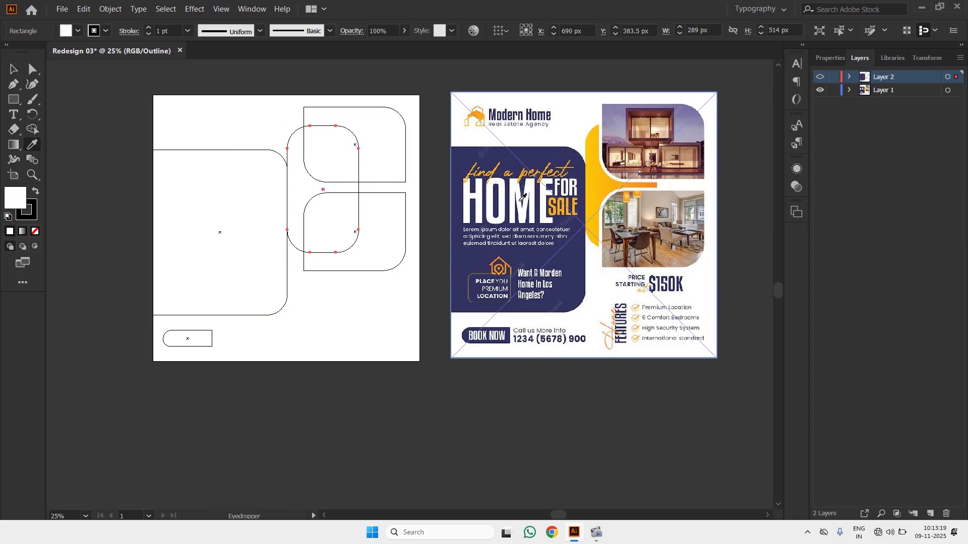
pyautogui.click(599, 174)
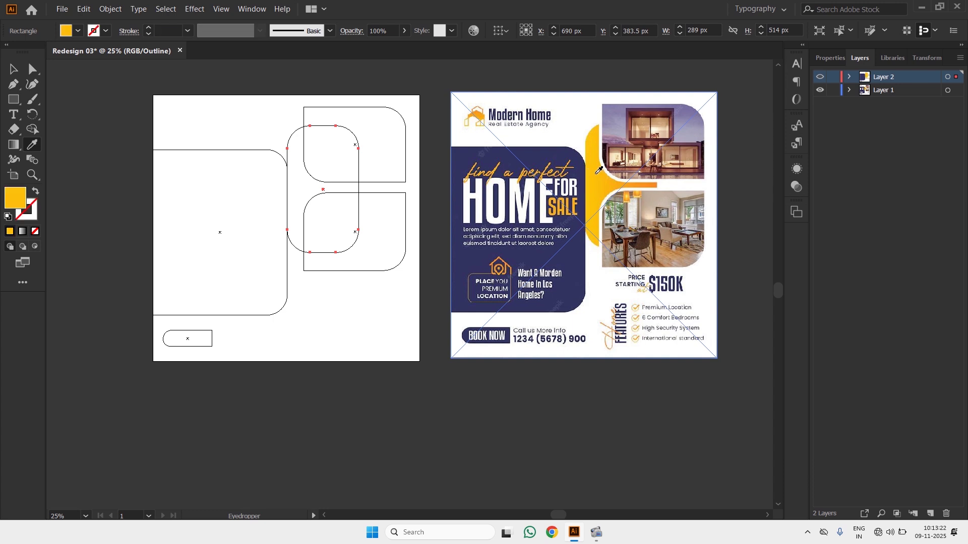
pyautogui.press('v')
# Fill both photo frames with the greyish purple sampled from the sky of the reference house photo, then deselect them
pyautogui.click(379, 181)
pyautogui.keyDown('shift'); pyautogui.click(377, 193); pyautogui.keyUp('shift')
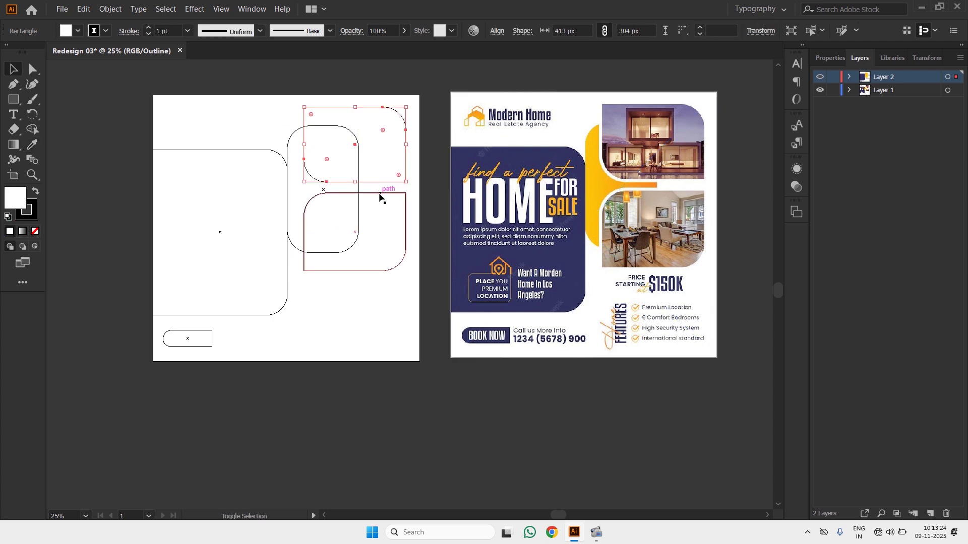
pyautogui.press('o')
pyautogui.press('i')
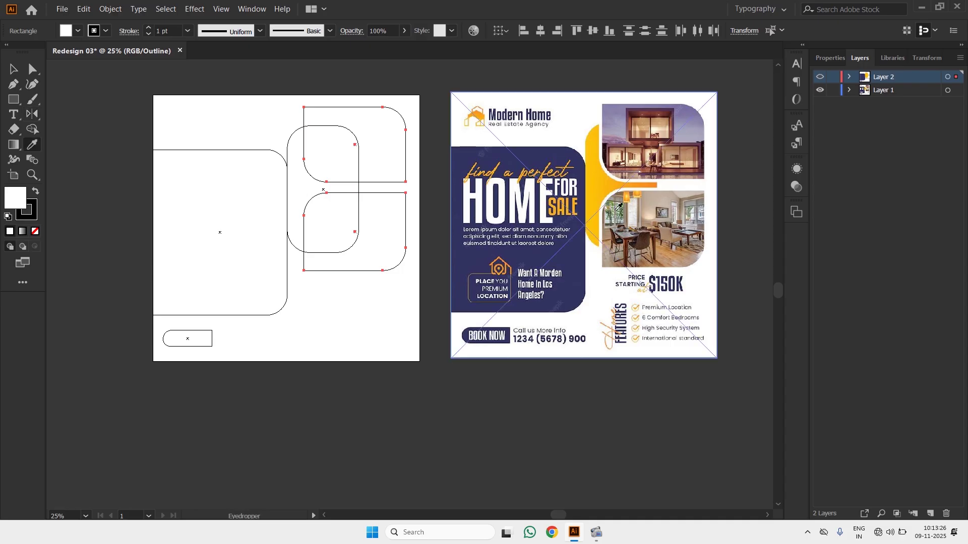
pyautogui.click(617, 119)
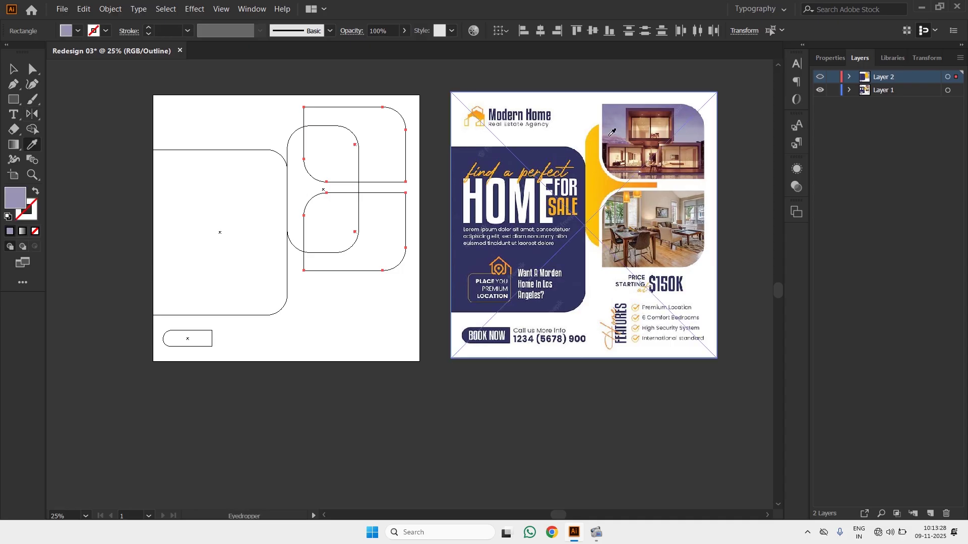
pyautogui.click(14, 72)
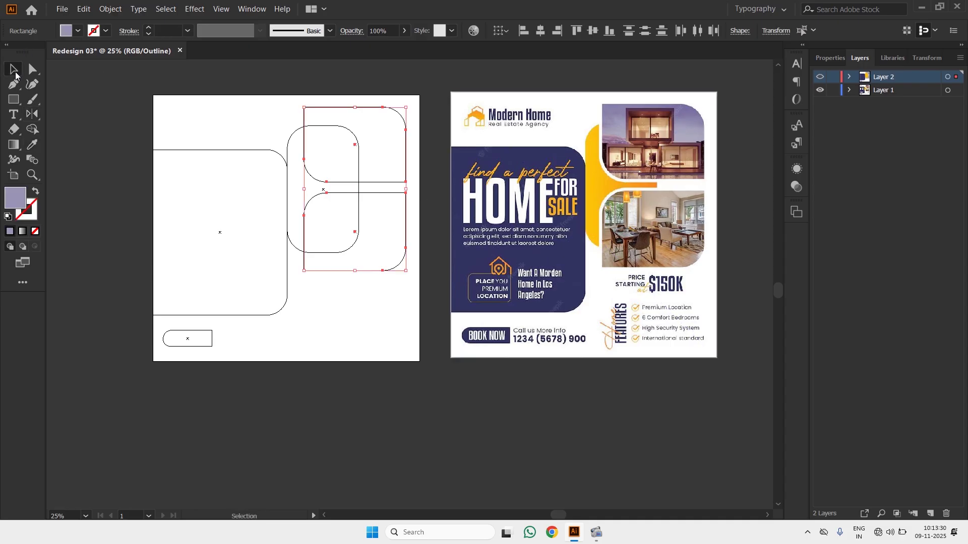
pyautogui.click(93, 118)
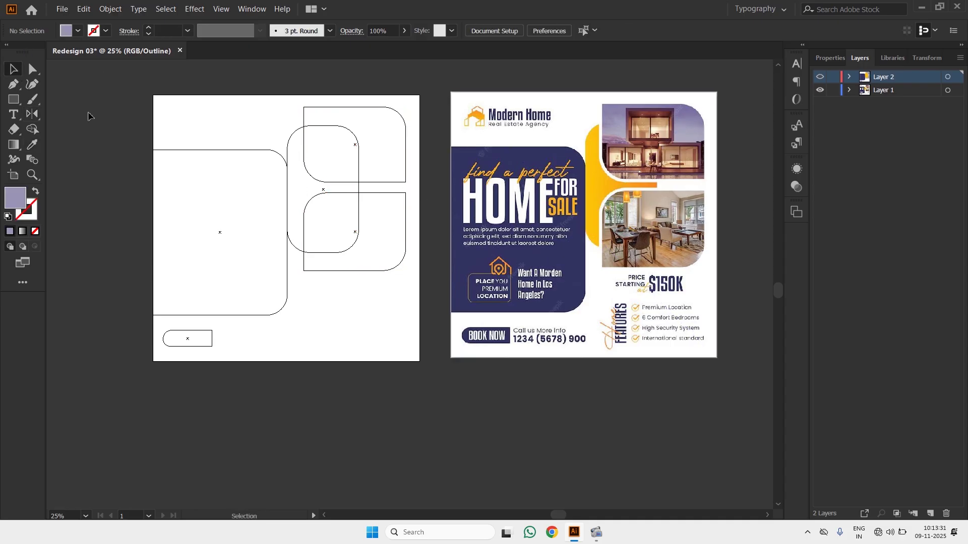
# Fill the BOOK NOW button shape with the navy blue sampled from the reference poster and deselect it
pyautogui.click(191, 337)
pyautogui.press('i')
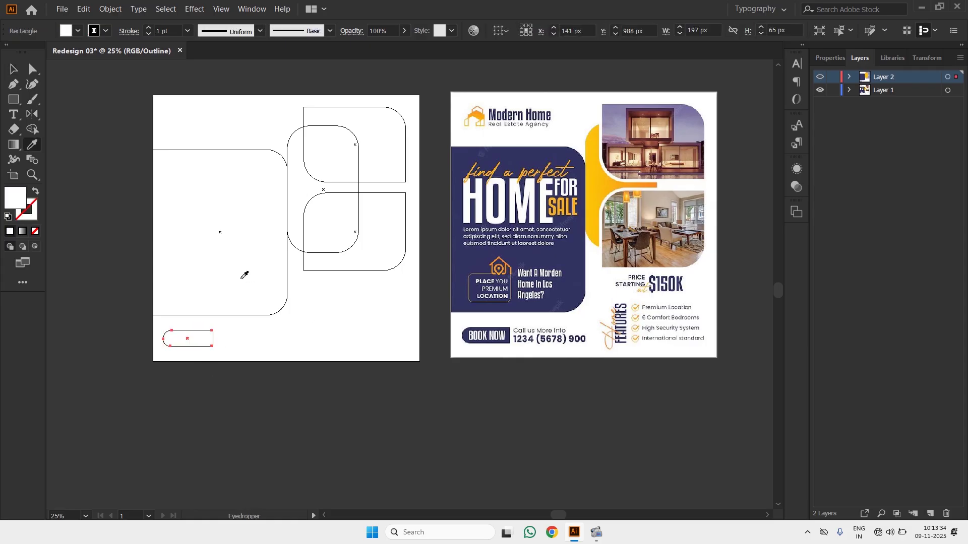
pyautogui.click(564, 298)
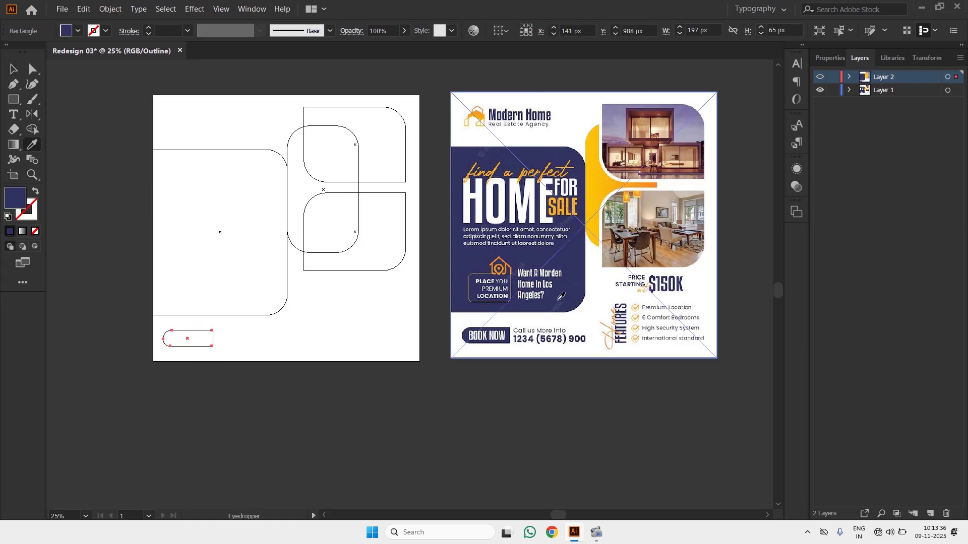
pyautogui.press('v')
pyautogui.click(96, 130)
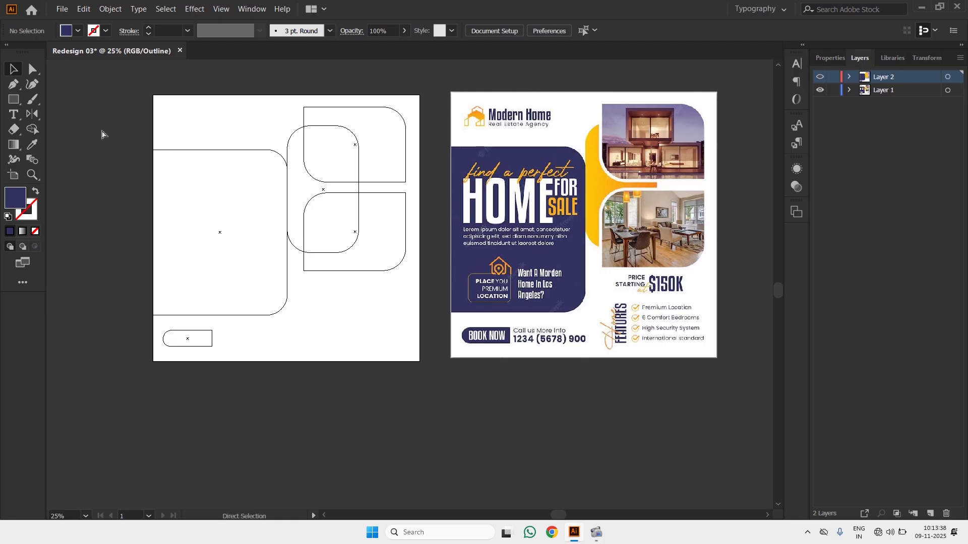
# Switch the document from outline to preview display and send the yellow rounded rectangle behind both photo frames
pyautogui.hotkey('ctrl', 'y')
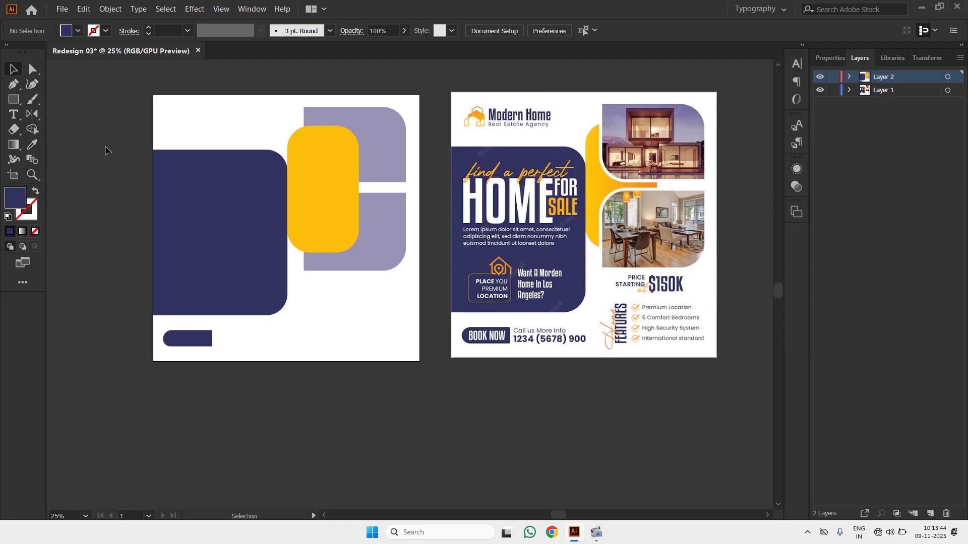
pyautogui.click(304, 171)
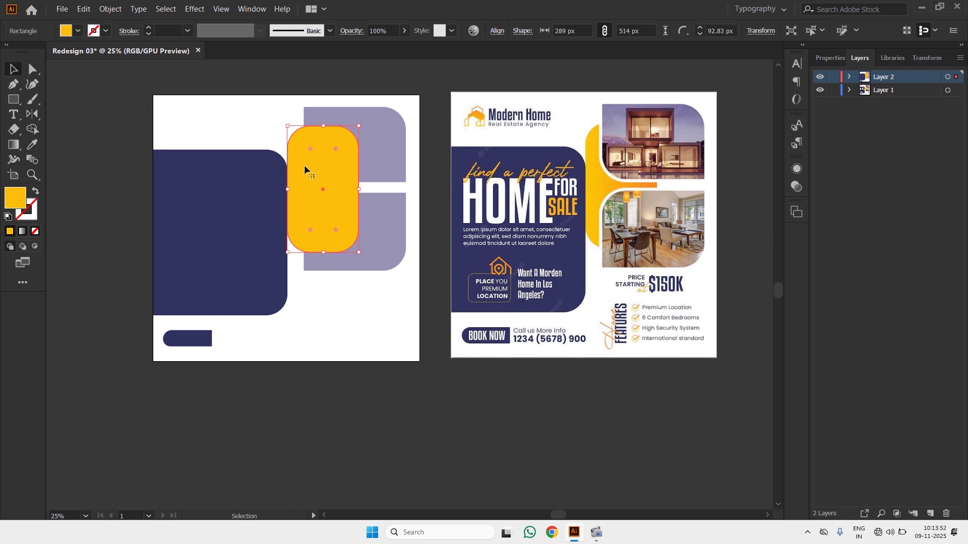
pyautogui.press('a')
pyautogui.hotkey('ctrl', '[')
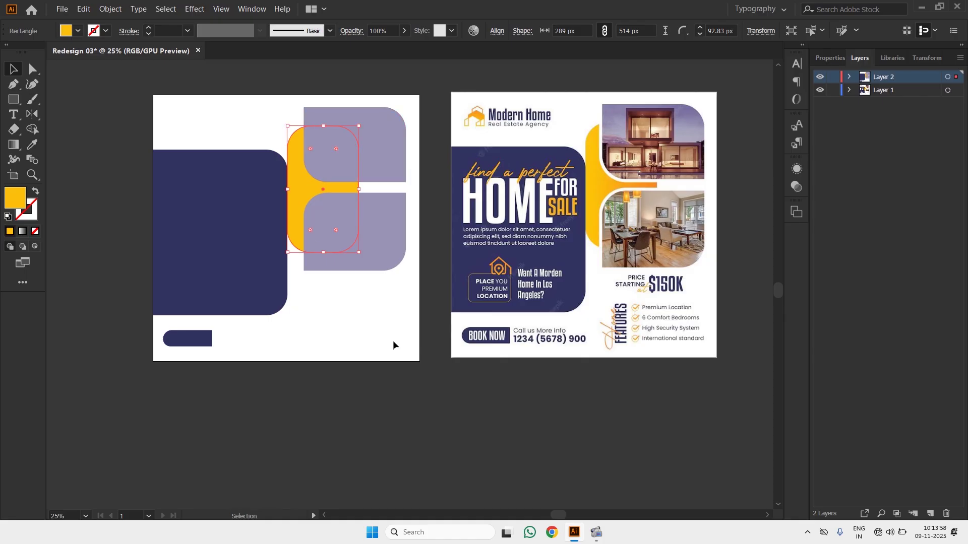
pyautogui.click(450, 396)
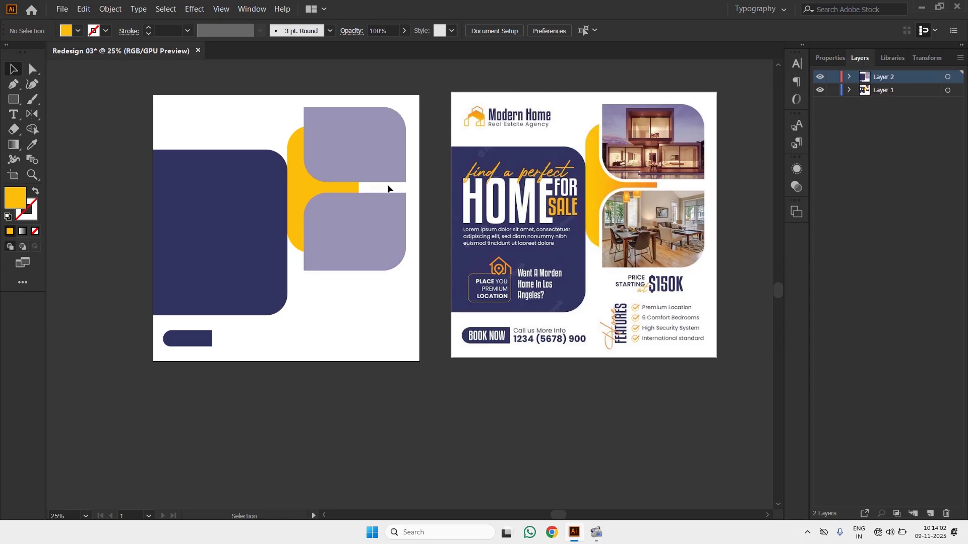
# Select both photo frames and set their stroke weight to 12 pt
pyautogui.click(381, 154)
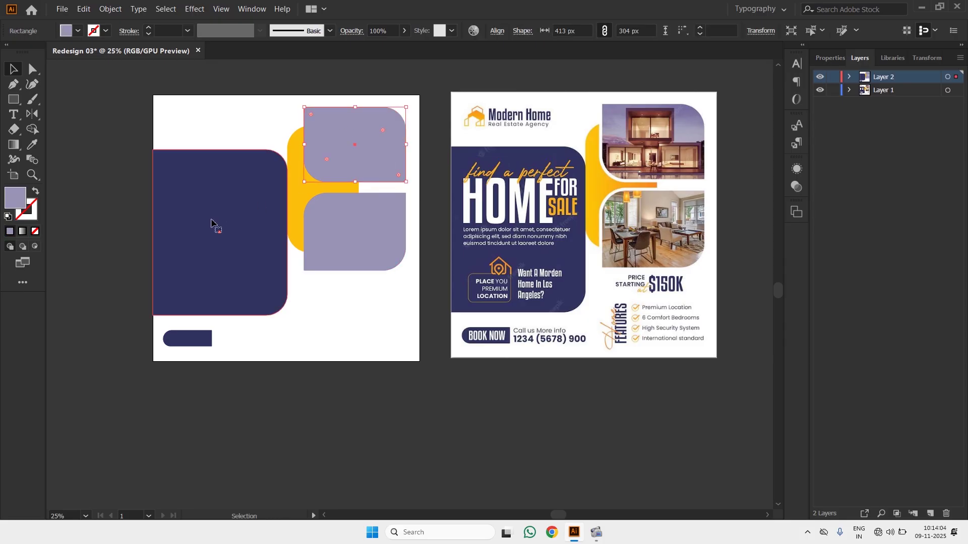
pyautogui.click(217, 226)
pyautogui.click(356, 153)
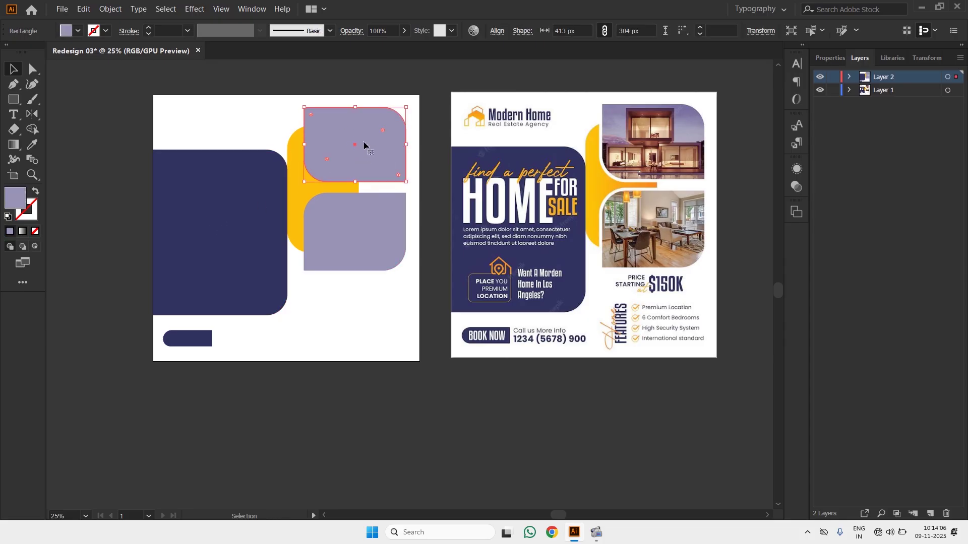
pyautogui.keyDown('shift'); pyautogui.click(353, 220); pyautogui.keyUp('shift')
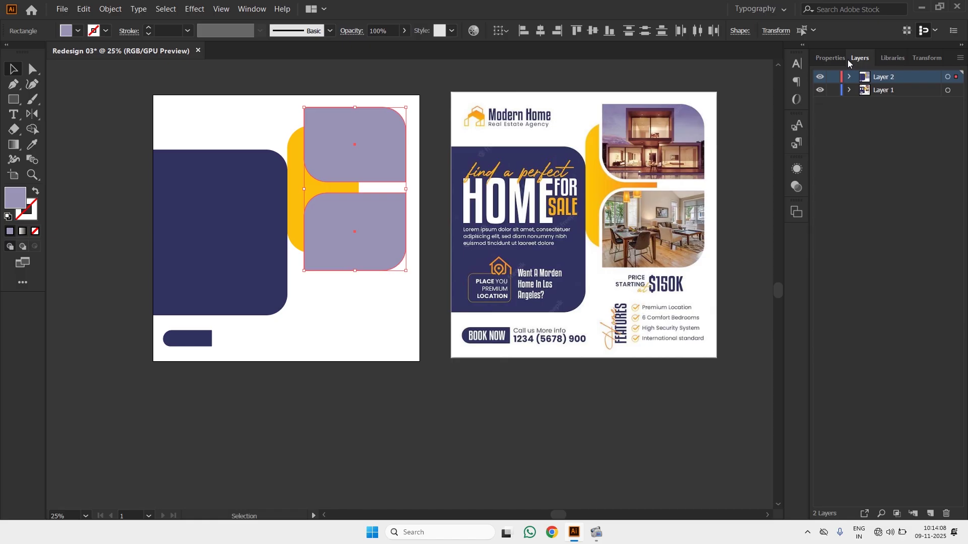
pyautogui.click(829, 58)
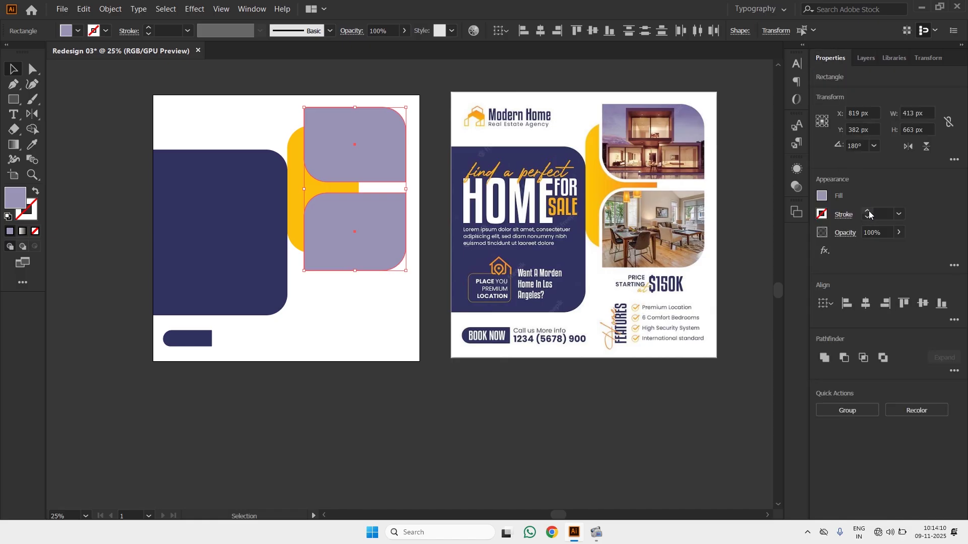
pyautogui.click(869, 210)
pyautogui.click(870, 211)
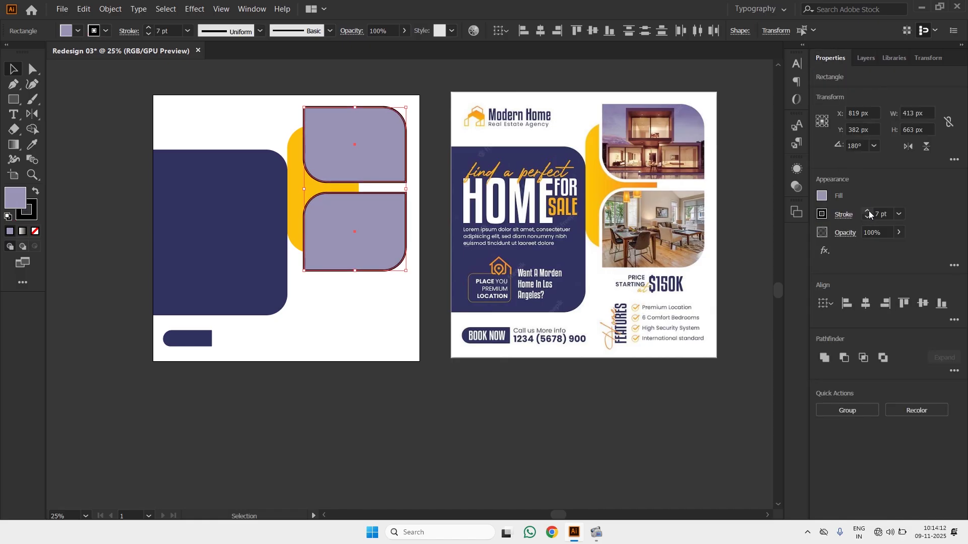
pyautogui.click(870, 210)
pyautogui.click(869, 211)
pyautogui.click(869, 211)
pyautogui.click(869, 211)
pyautogui.click(869, 211)
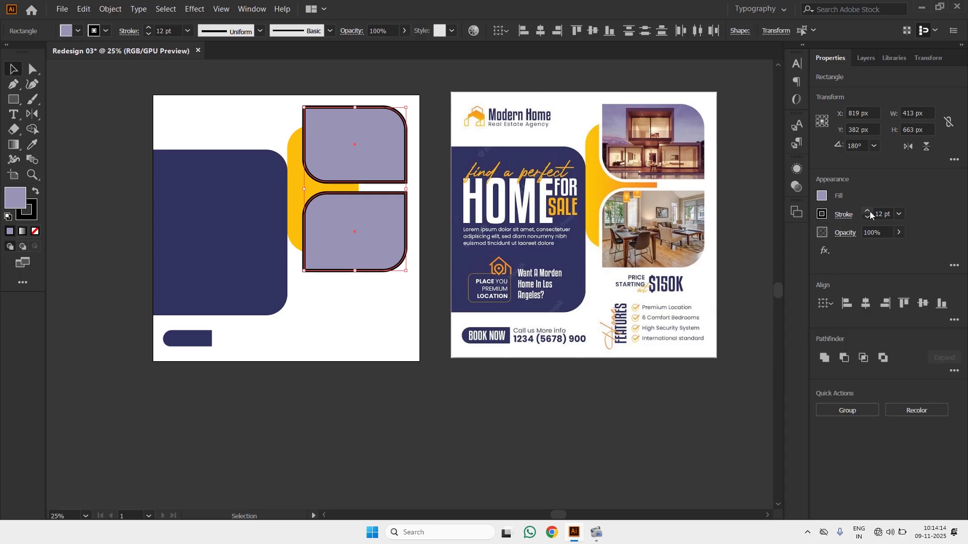
# Change the stroke color of both photo frames to white
pyautogui.click(822, 214)
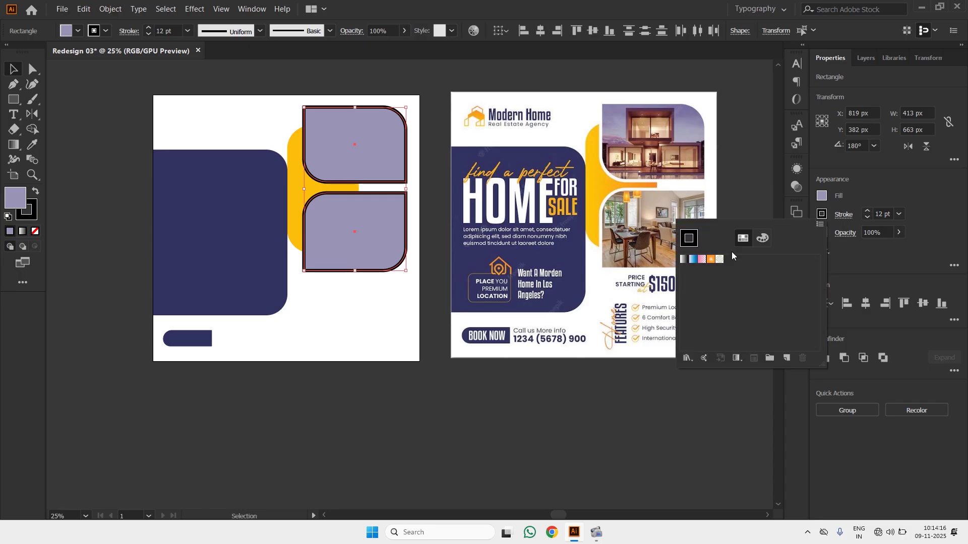
pyautogui.click(762, 238)
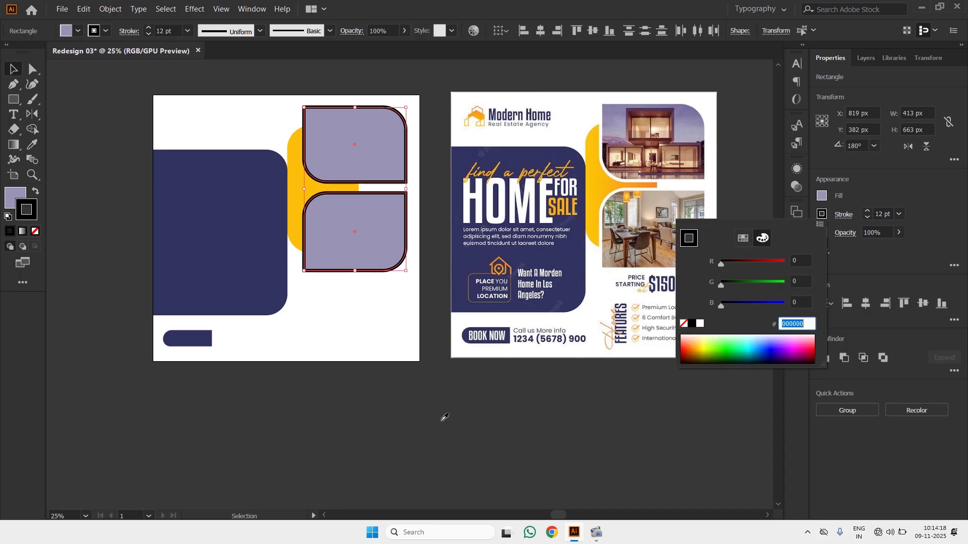
pyautogui.press('Escape')
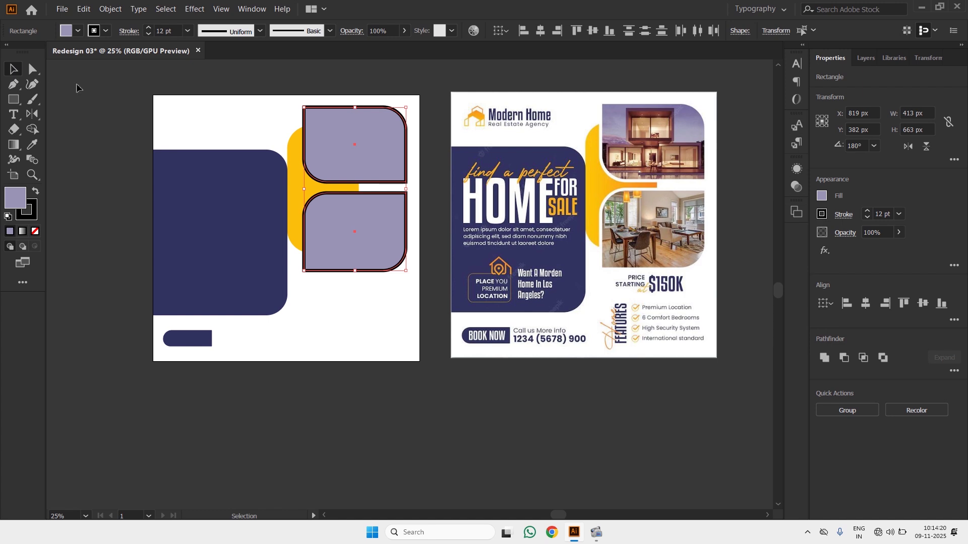
pyautogui.click(824, 216)
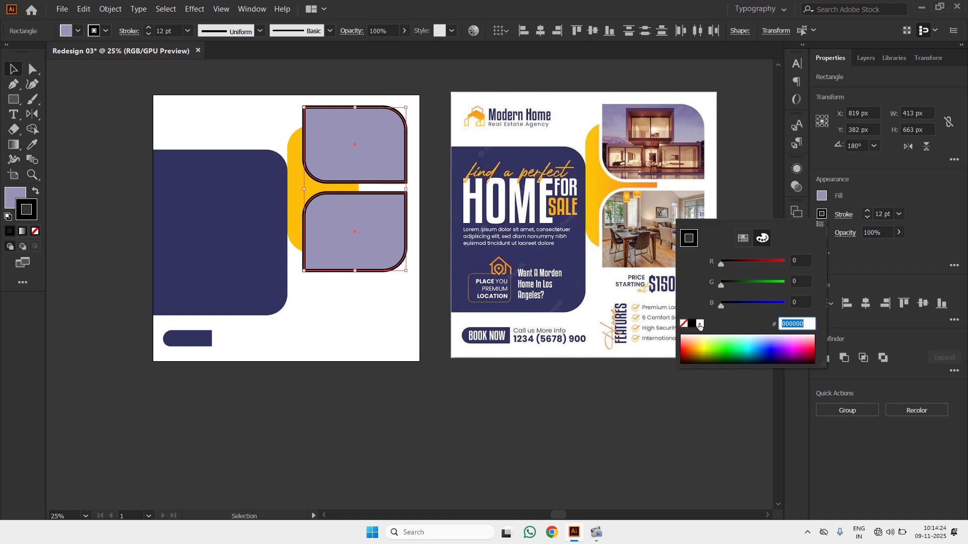
pyautogui.click(699, 325)
pyautogui.press('Escape')
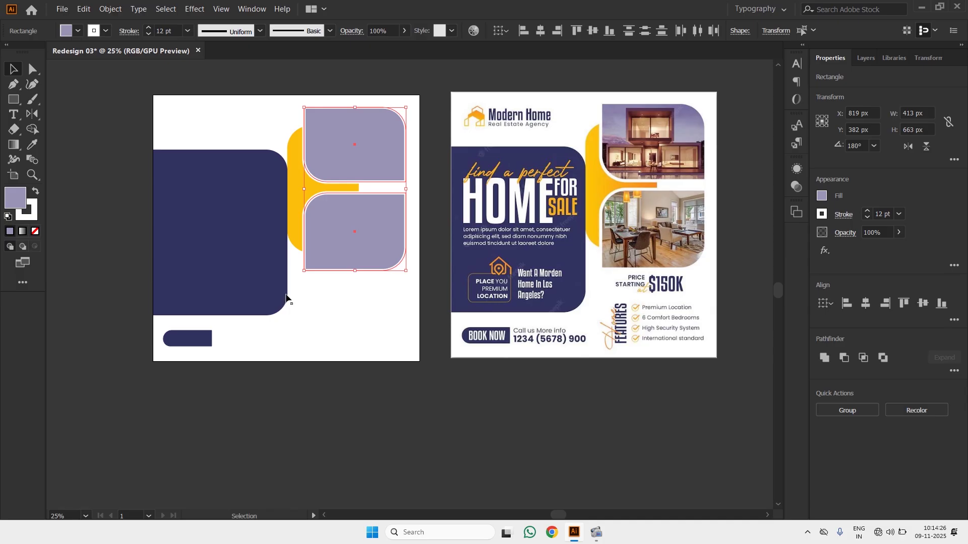
# Add the text "find a perfect" at 60 pt near the upper edge of the navy panel
pyautogui.click(288, 358)
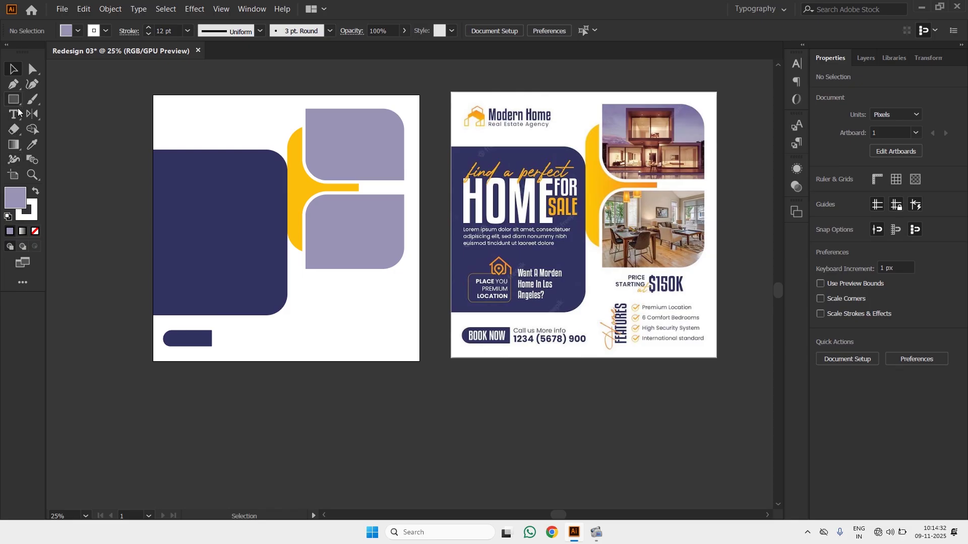
pyautogui.press('t')
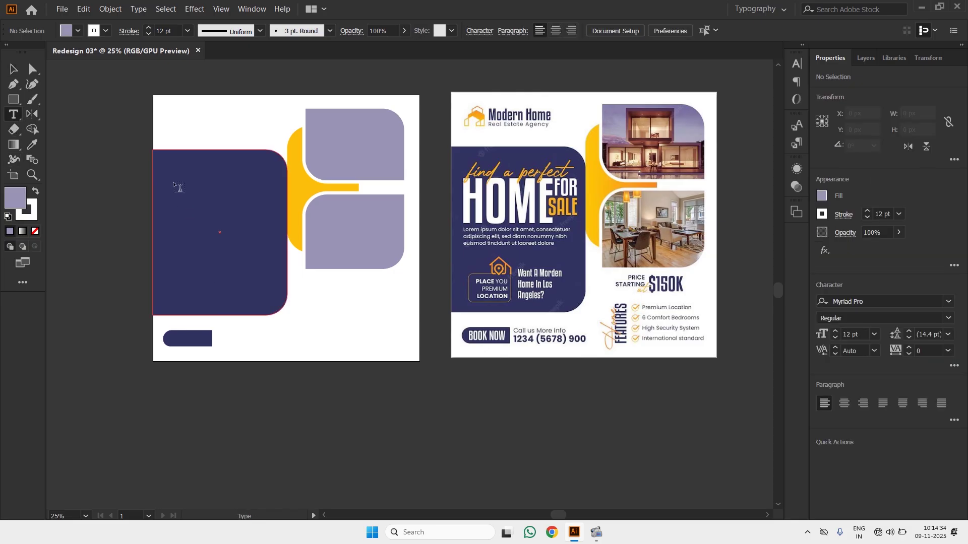
pyautogui.click(167, 171)
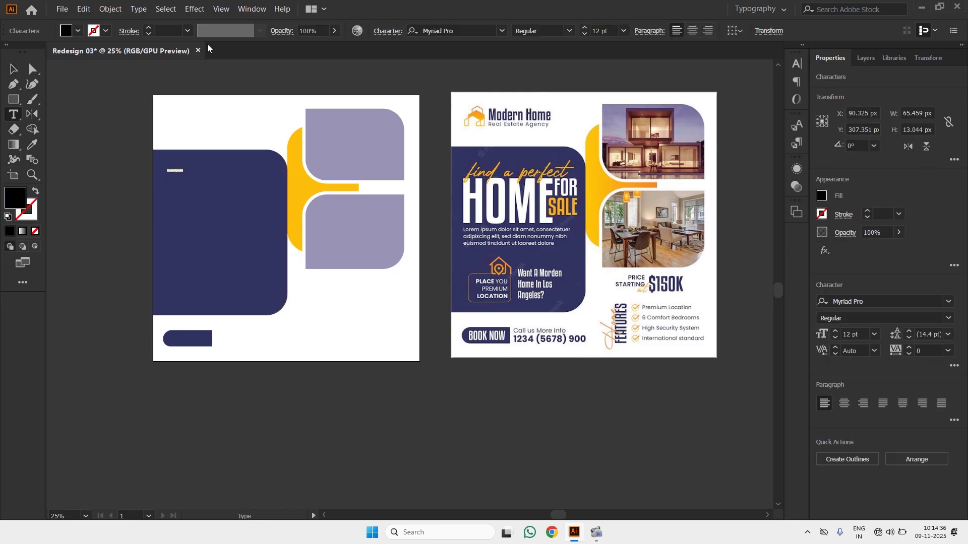
pyautogui.write('find')
pyautogui.hotkey('ctrl', 'a')
pyautogui.click(624, 30)
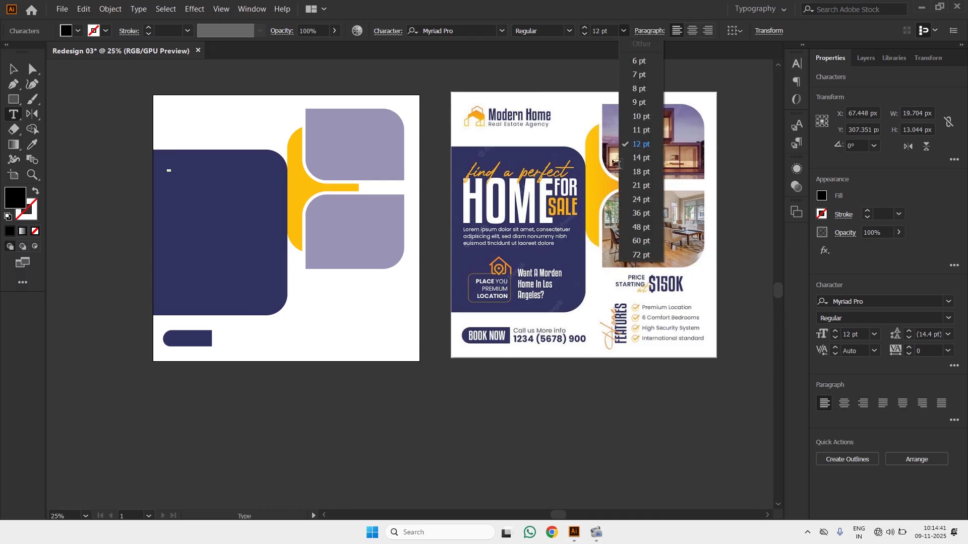
pyautogui.click(640, 240)
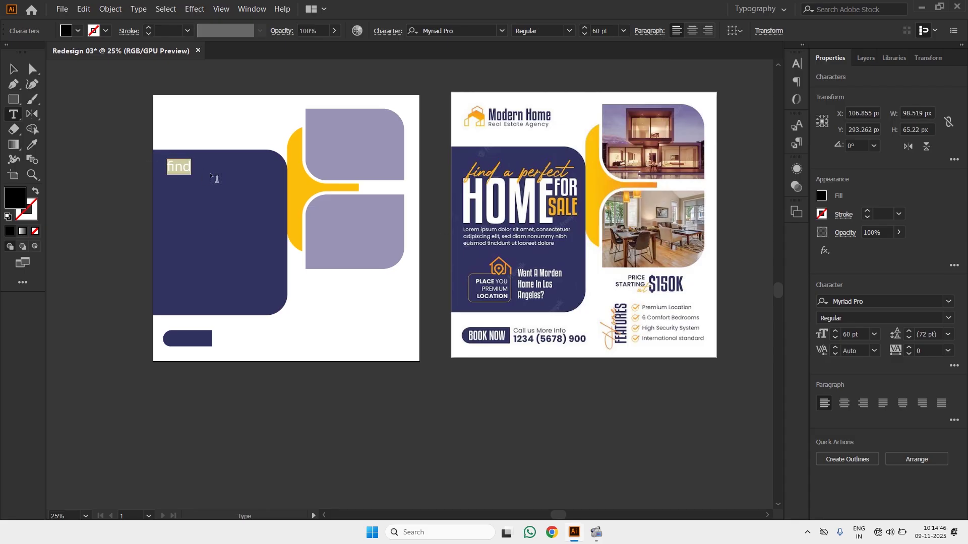
pyautogui.press('Right')
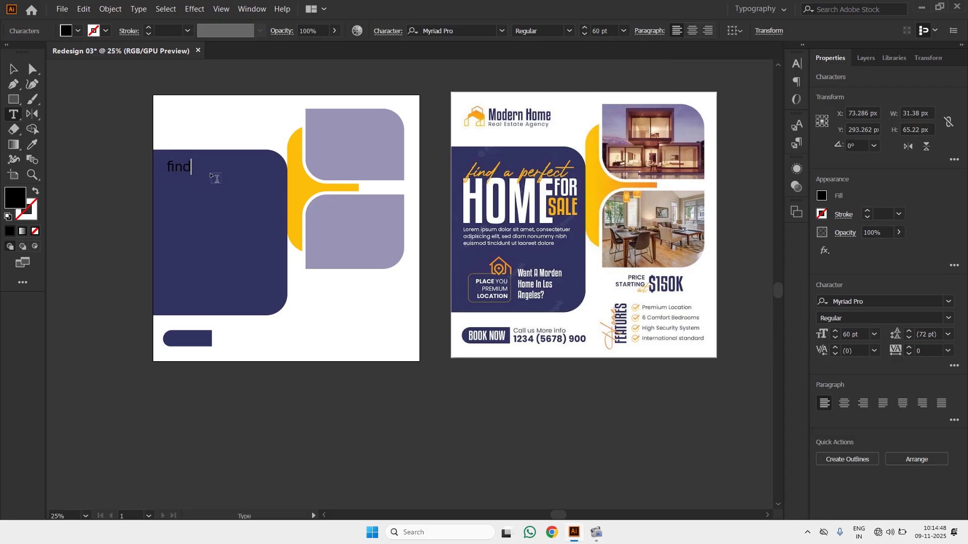
pyautogui.write('a perfect')
pyautogui.hotkey('ctrl', 'a')
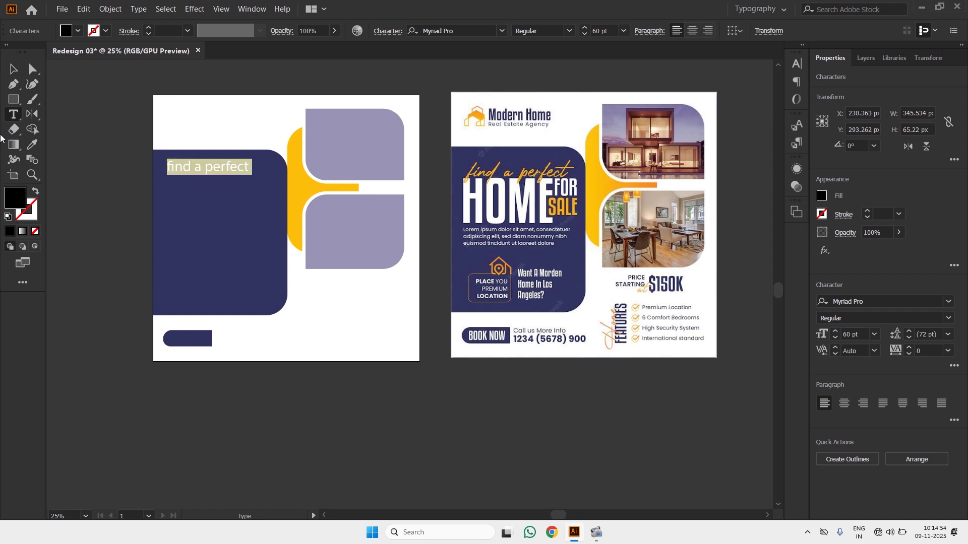
pyautogui.press('Escape')
# Duplicate the "find a perfect" line directly below it and replace the copy's text with "HOME"
pyautogui.moveTo(179, 174); pyautogui.dragTo(179, 205)
pyautogui.doubleClick(188, 198)
pyautogui.hotkey('ctrl', 'a')
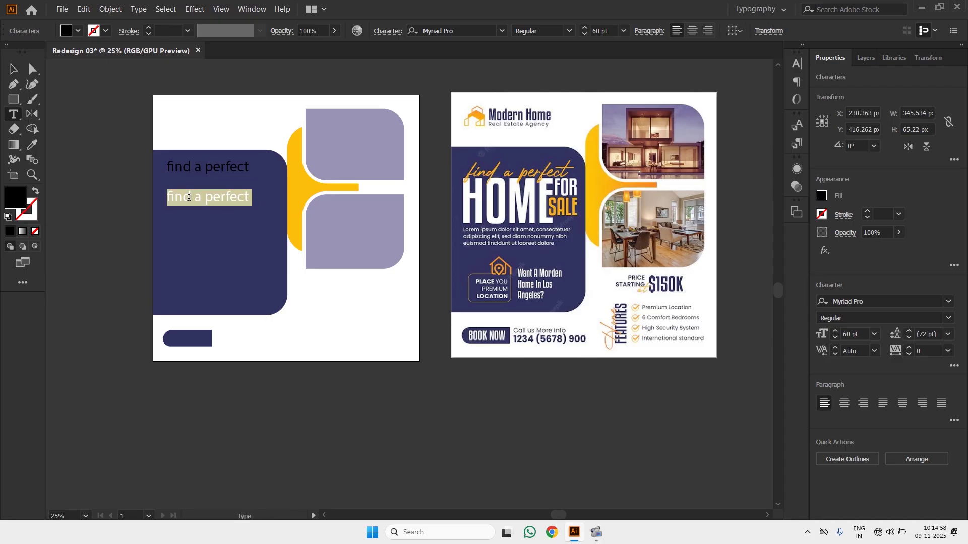
pyautogui.write('HOME')
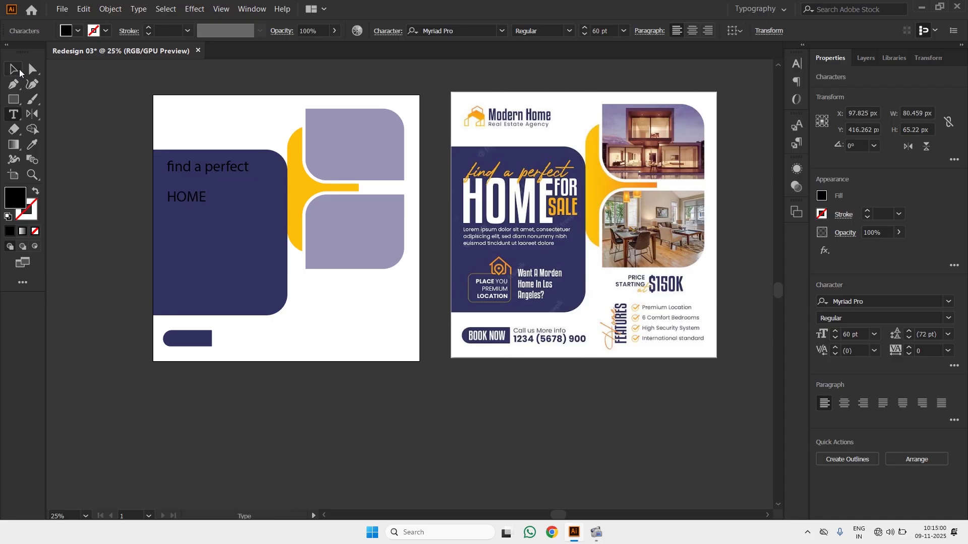
# Duplicate "HOME" beside itself, slightly higher on the navy panel, and change the copy's text to "FOR"
pyautogui.click(13, 69)
pyautogui.moveTo(171, 199); pyautogui.dragTo(237, 193)
pyautogui.press('t')
pyautogui.click(233, 187)
pyautogui.doubleClick(234, 188)
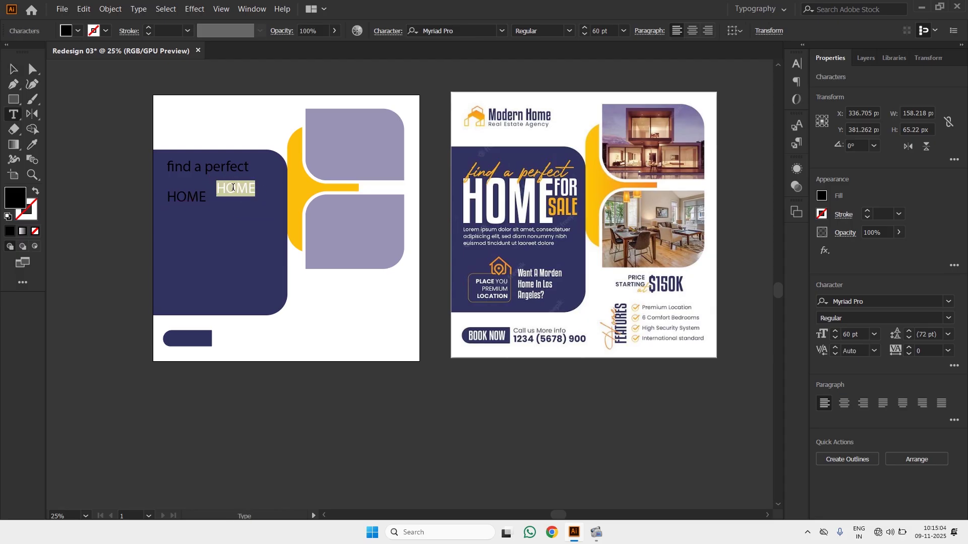
pyautogui.write('For')
pyautogui.press('BackSpace')
pyautogui.write('OR')
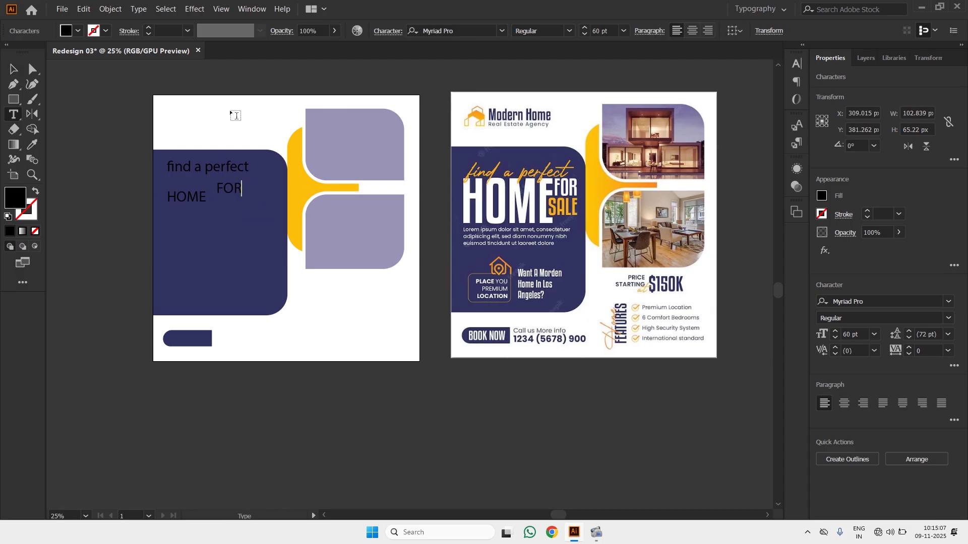
# Duplicate "FOR" directly below it, change the copy's text to "SALE", and deselect it
pyautogui.click(13, 69)
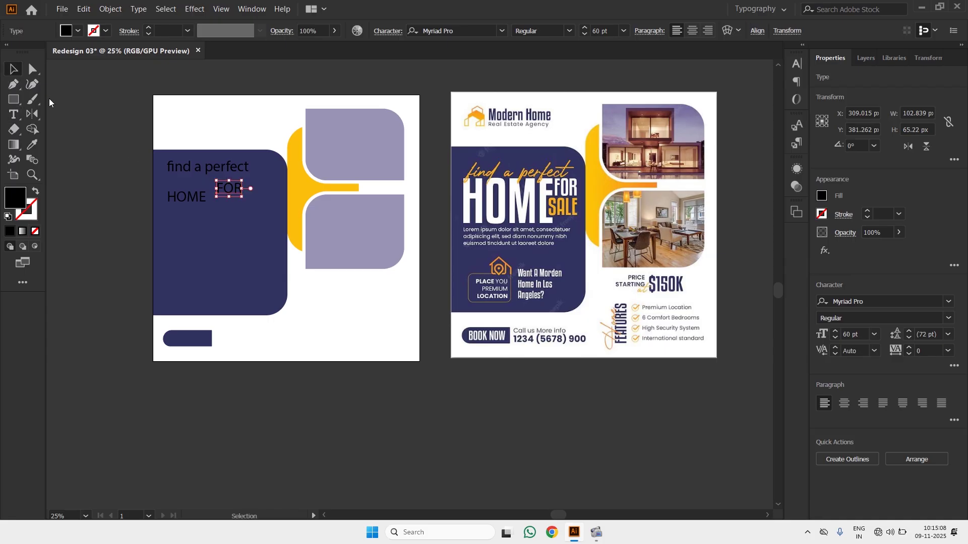
pyautogui.keyDown('alt'); pyautogui.moveTo(229, 190); pyautogui.dragTo(229, 209); pyautogui.keyUp('alt')
pyautogui.press('t')
pyautogui.doubleClick(226, 205)
pyautogui.write('Sale')
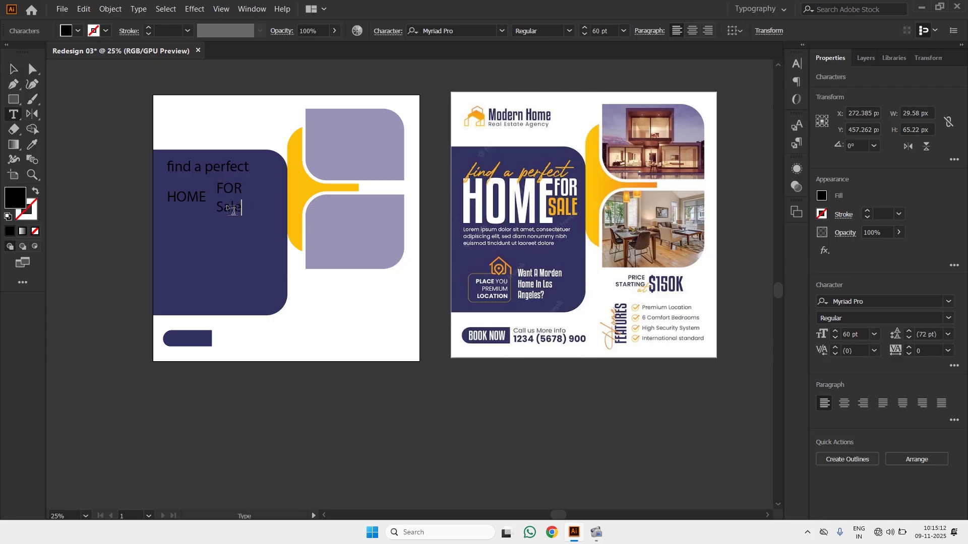
pyautogui.doubleClick(227, 205)
pyautogui.write('sale')
pyautogui.press('BackSpace')
pyautogui.press('BackSpace')
pyautogui.write('SALE')
pyautogui.click(13, 70)
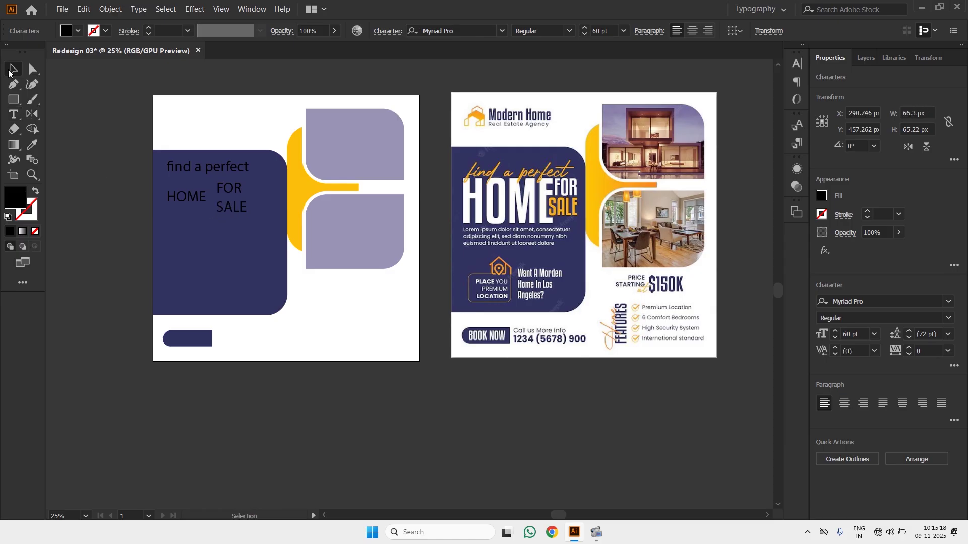
pyautogui.click(128, 217)
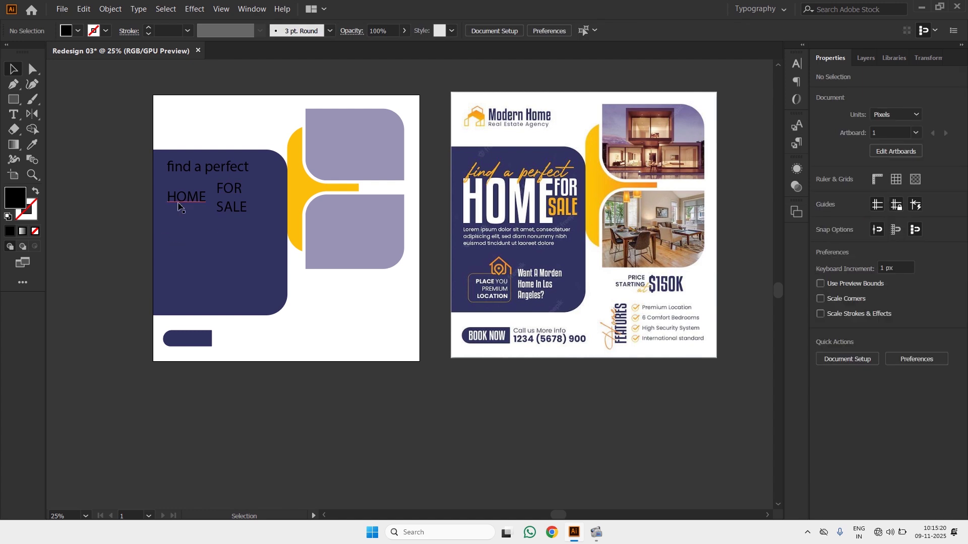
pyautogui.click(187, 201)
pyautogui.click(130, 225)
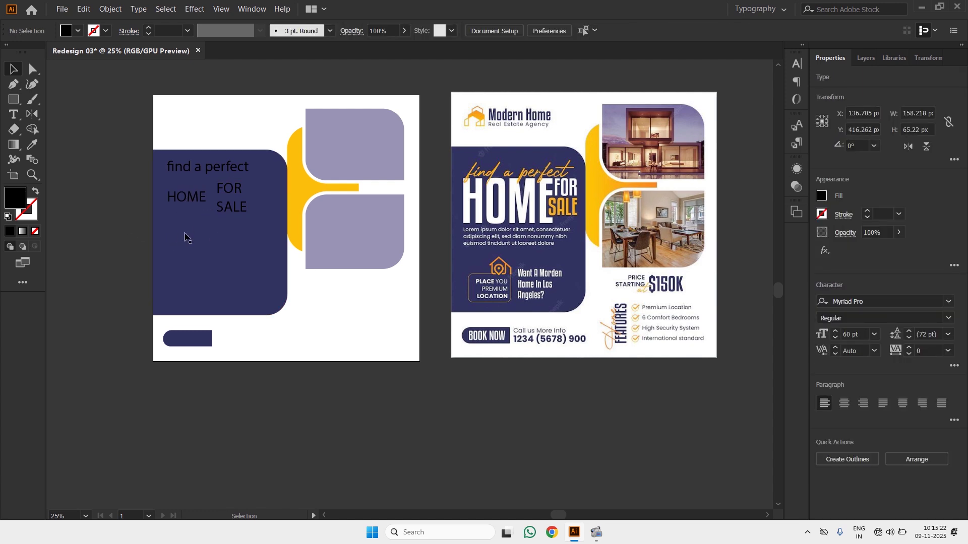
pyautogui.moveTo(180, 203); pyautogui.dragTo(183, 244)
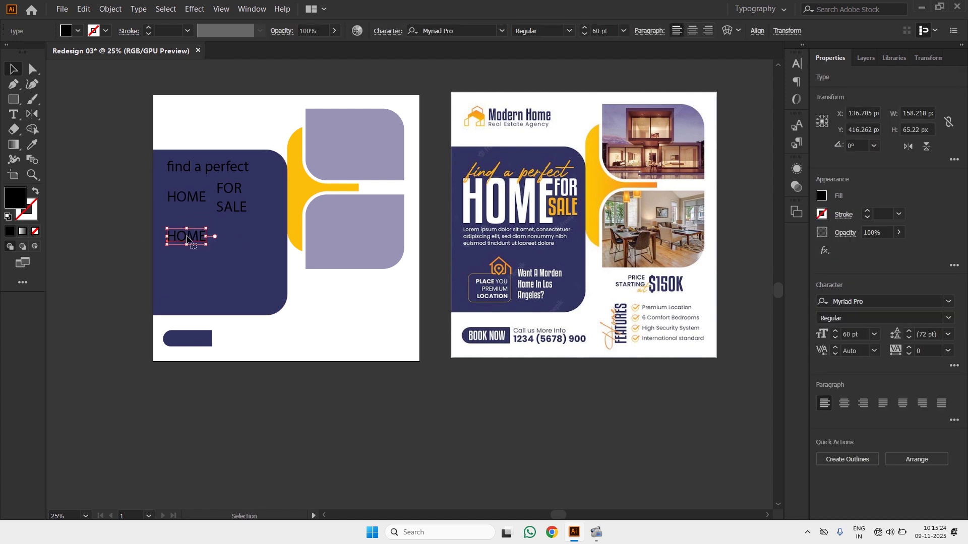
pyautogui.doubleClick(188, 237)
pyautogui.hotkey('ctrl', 'z')
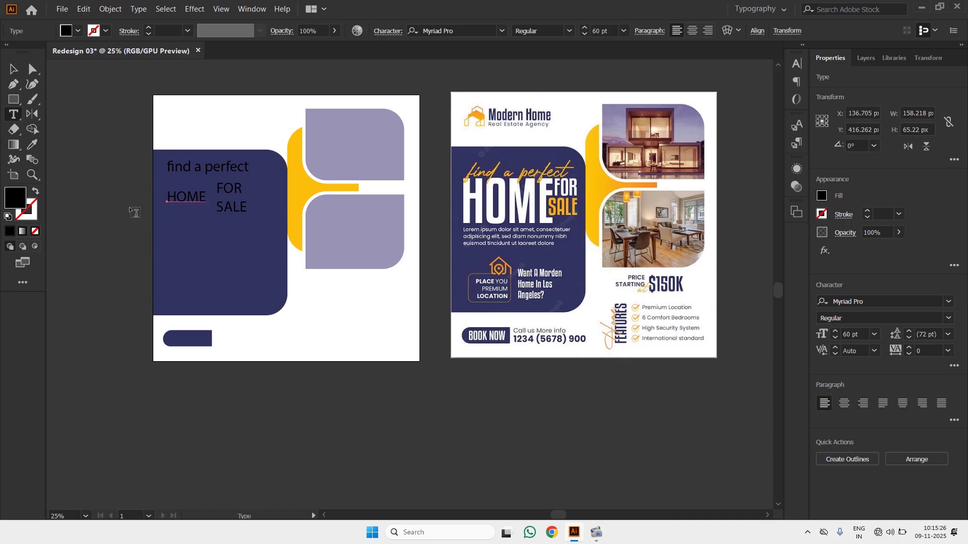
# Create an area text box about 435 x 108 px below the headings and fill it with random capital letters as placeholder copy
pyautogui.moveTo(168, 224); pyautogui.dragTo(276, 250)
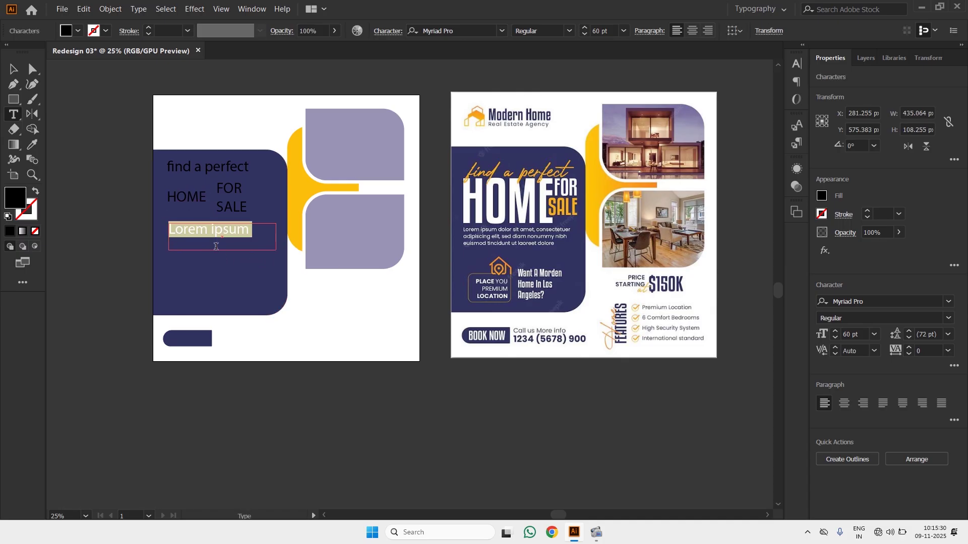
pyautogui.write('LOE')
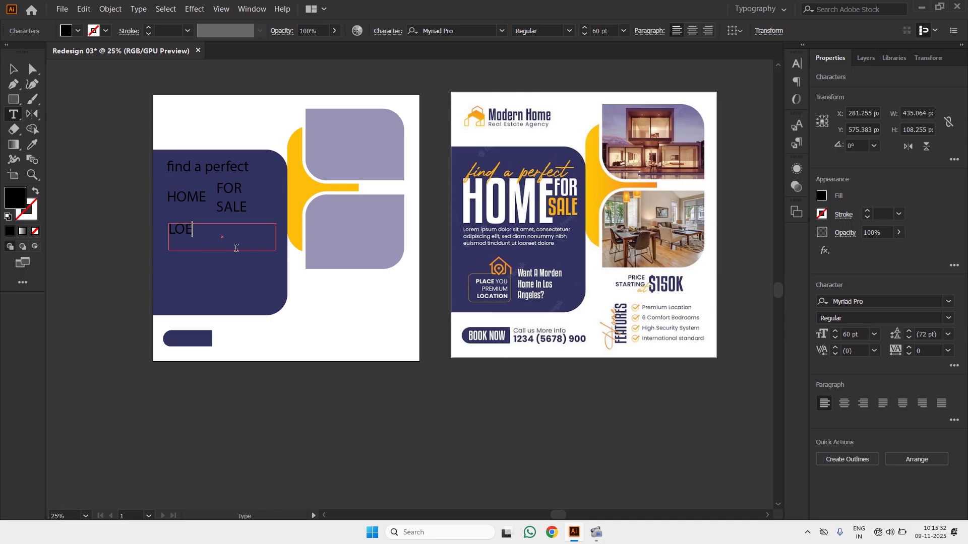
pyautogui.press('BackSpace')
pyautogui.press('BackSpace')
pyautogui.press('BackSpace')
pyautogui.write('FNANALFN-')
# Set the placeholder paragraph to 25 pt and paste repeated copies of its text until it fills the text box
pyautogui.hotkey('ctrl', 'a')
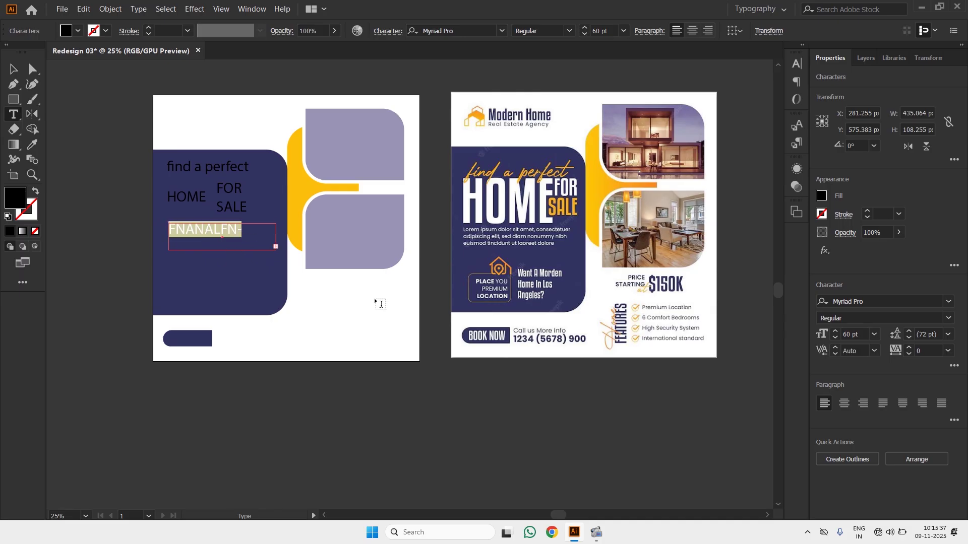
pyautogui.click(847, 334)
pyautogui.press('Return')
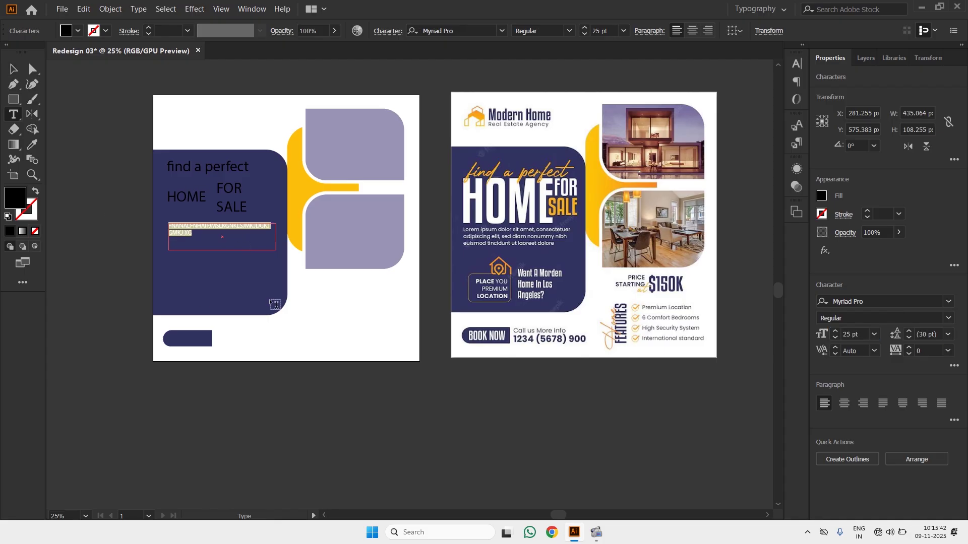
pyautogui.write('FNANALFNHAIFJMSLKGNKLSJMKJDGKJ GMKJ XG')
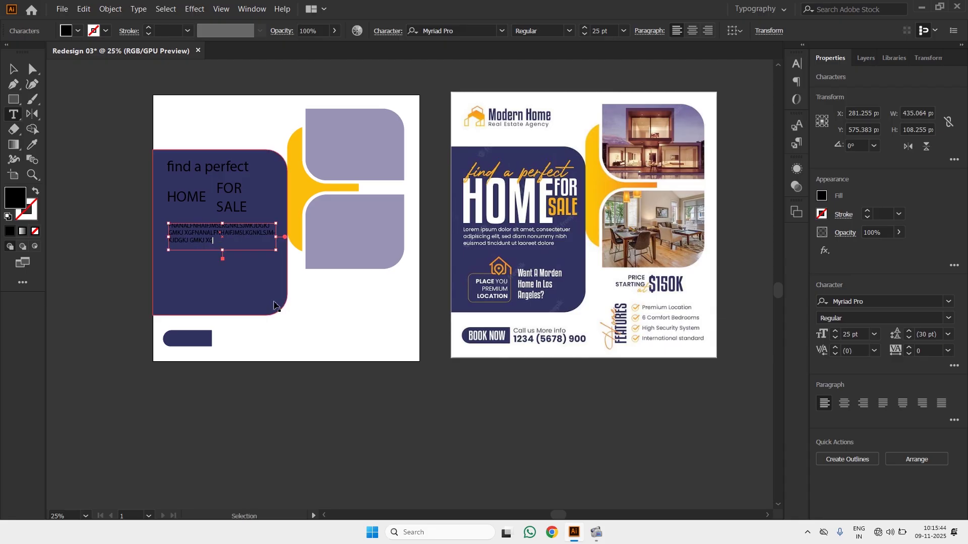
pyautogui.hotkey('ctrl', 'v')
pyautogui.hotkey('ctrl', 'v')
pyautogui.click(10, 75)
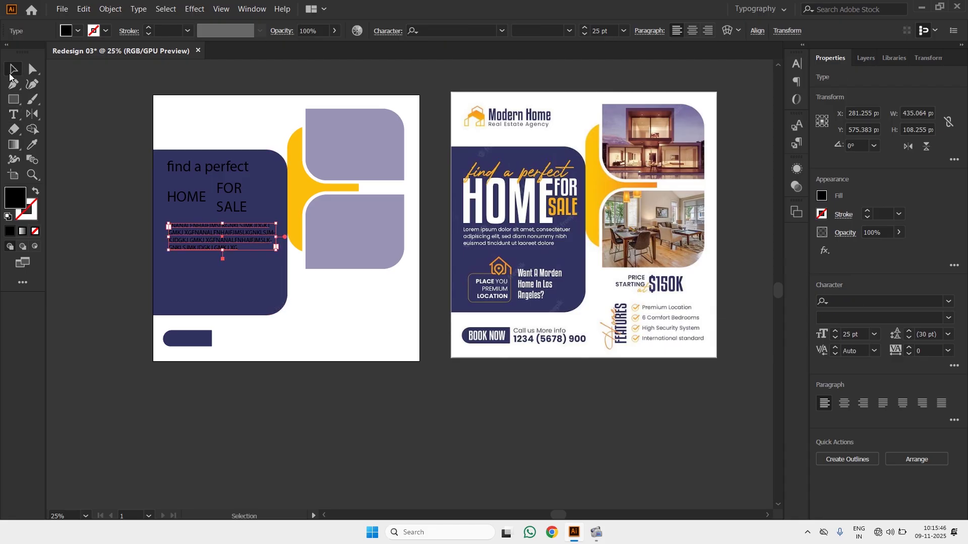
pyautogui.click(63, 202)
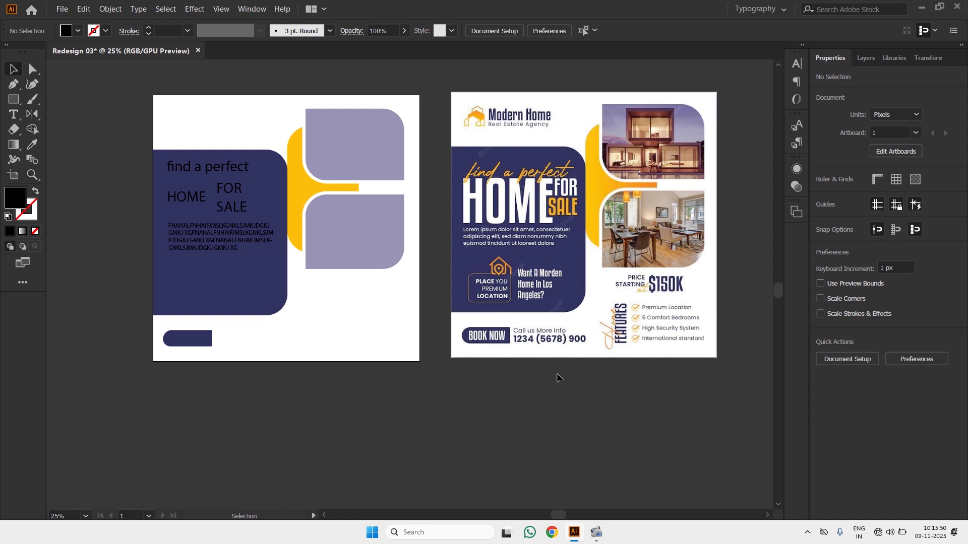
# Change the font of the "find a perfect" line to Freehand521 BT
pyautogui.click(207, 198)
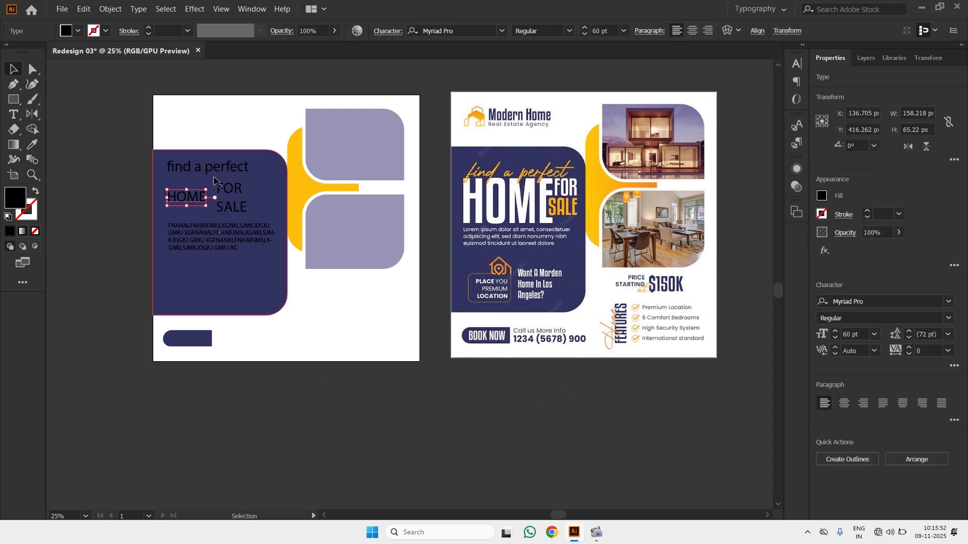
pyautogui.click(217, 171)
pyautogui.doubleClick(217, 171)
pyautogui.hotkey('ctrl', 'a')
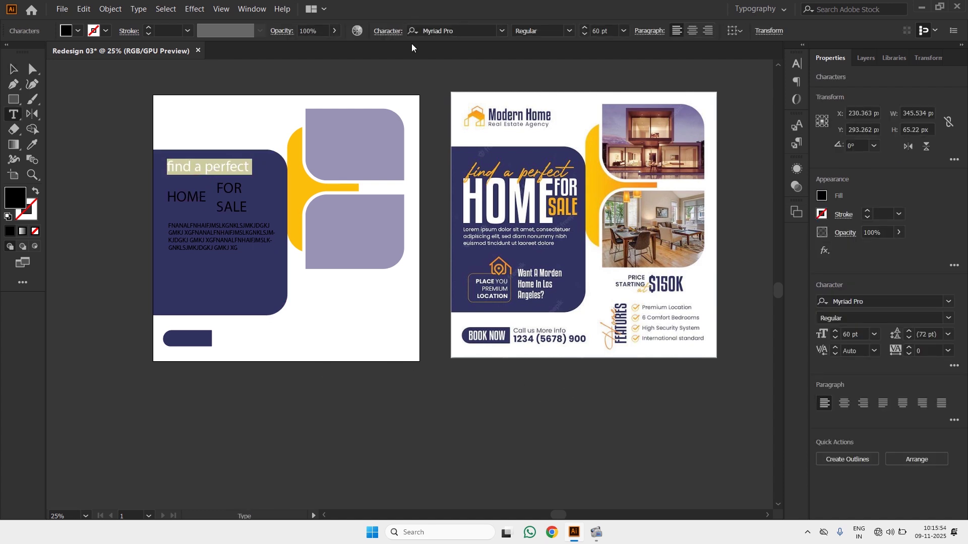
pyautogui.click(448, 29)
pyautogui.write('FREE')
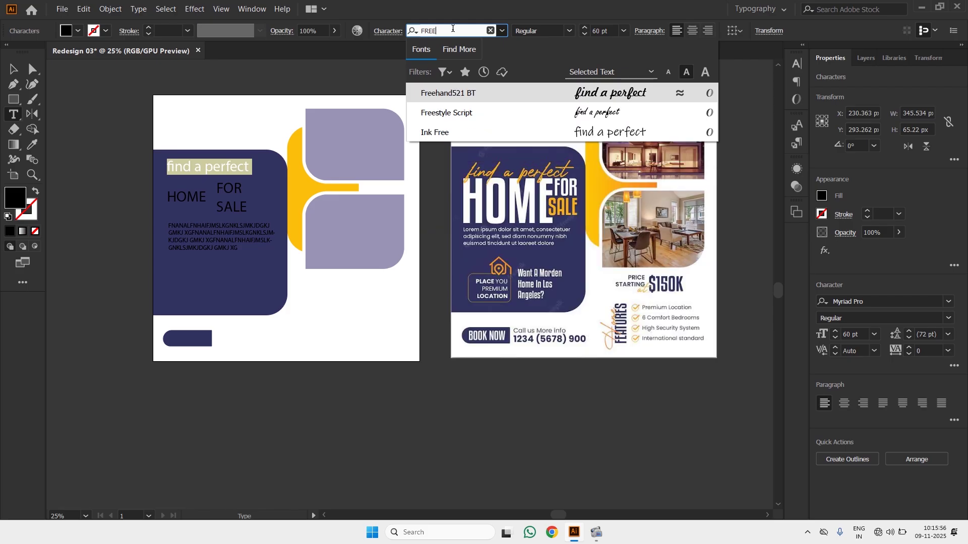
pyautogui.press('Return')
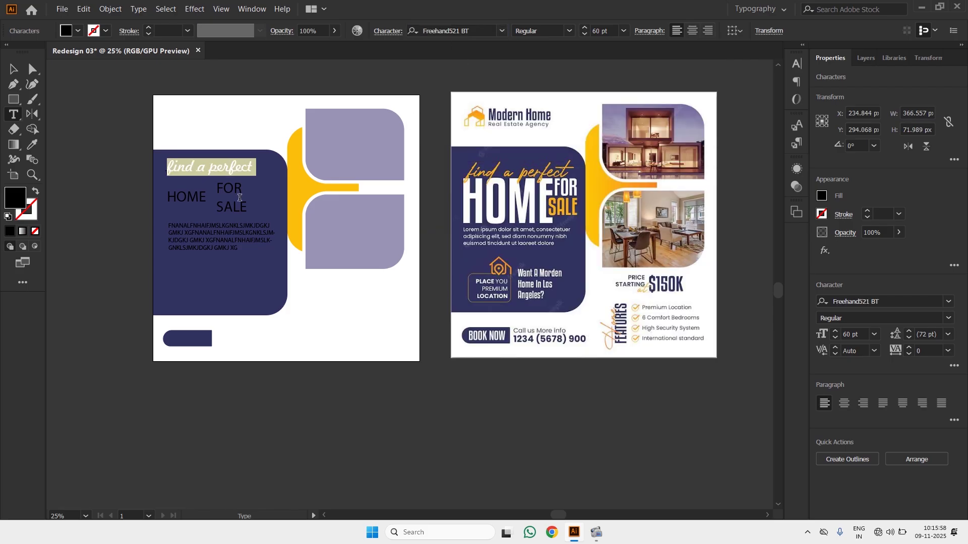
# Change the font of the word "HOME" to Impact
pyautogui.doubleClick(199, 194)
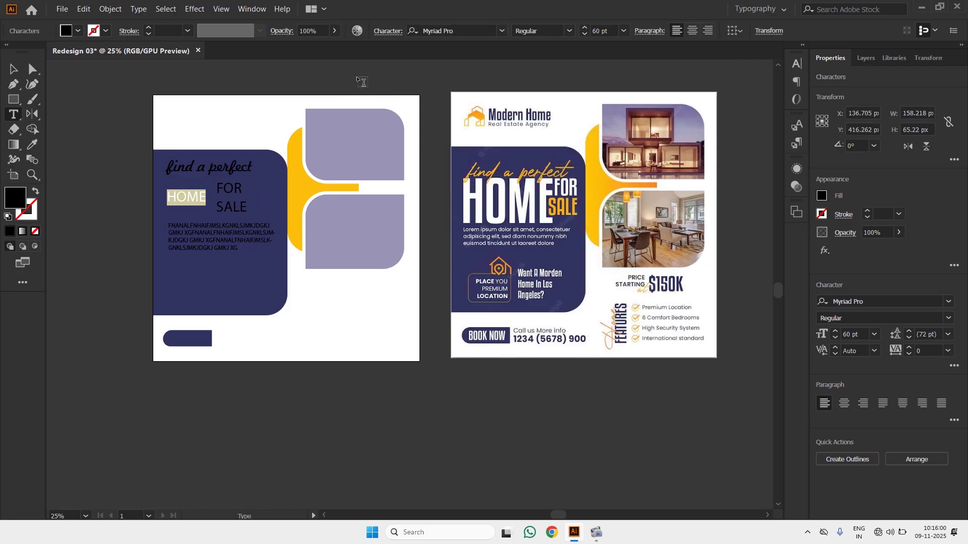
pyautogui.click(461, 29)
pyautogui.write('iMPAC')
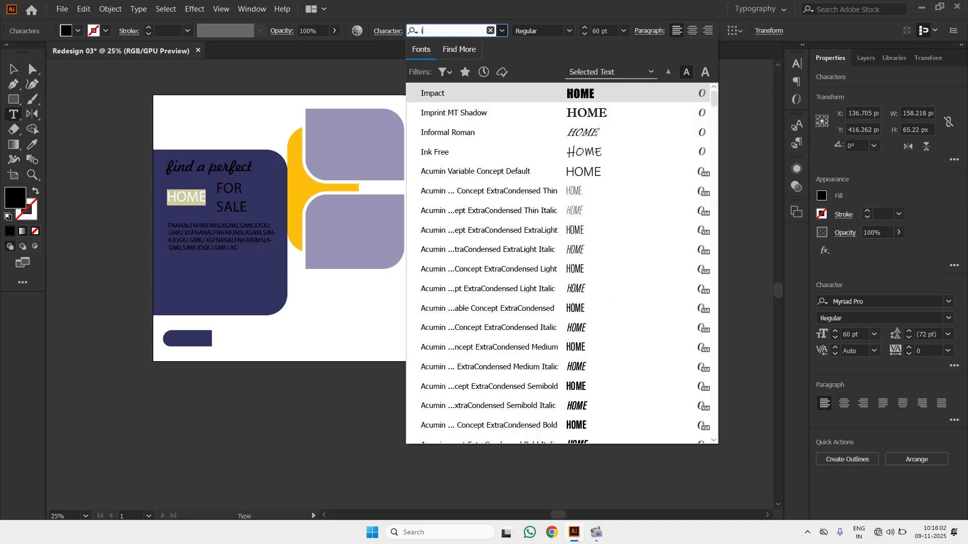
pyautogui.press('BackSpace')
pyautogui.press('BackSpace')
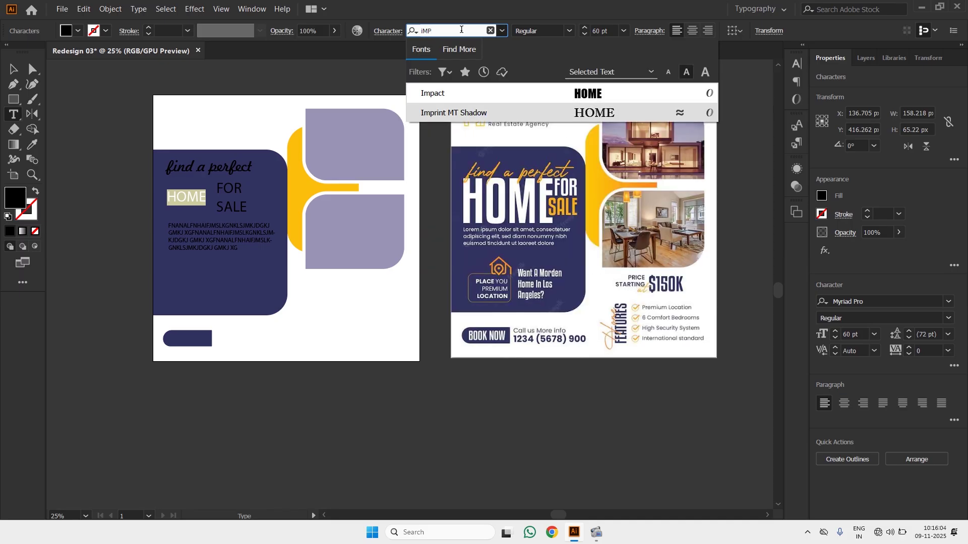
pyautogui.press('Return')
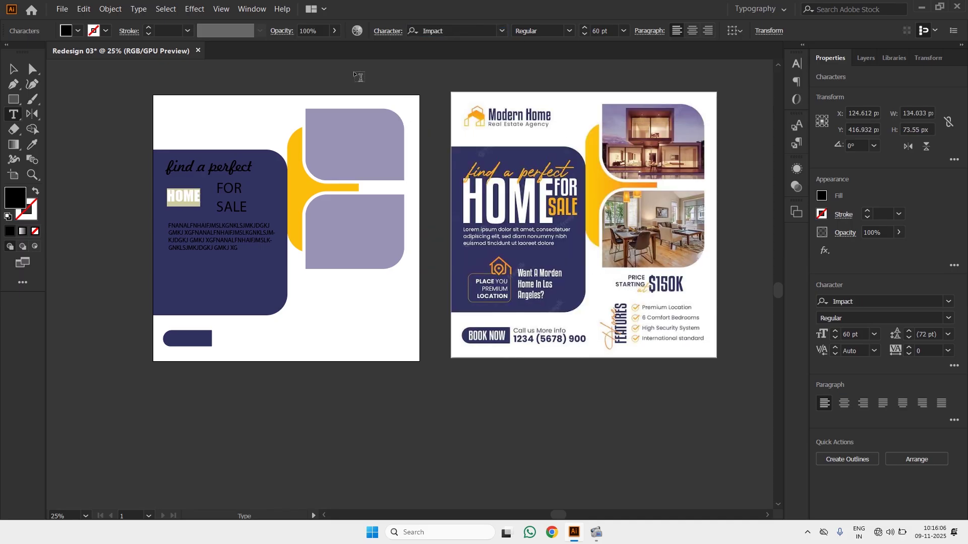
# Change the font of the word "FOR" to Impact
pyautogui.doubleClick(229, 188)
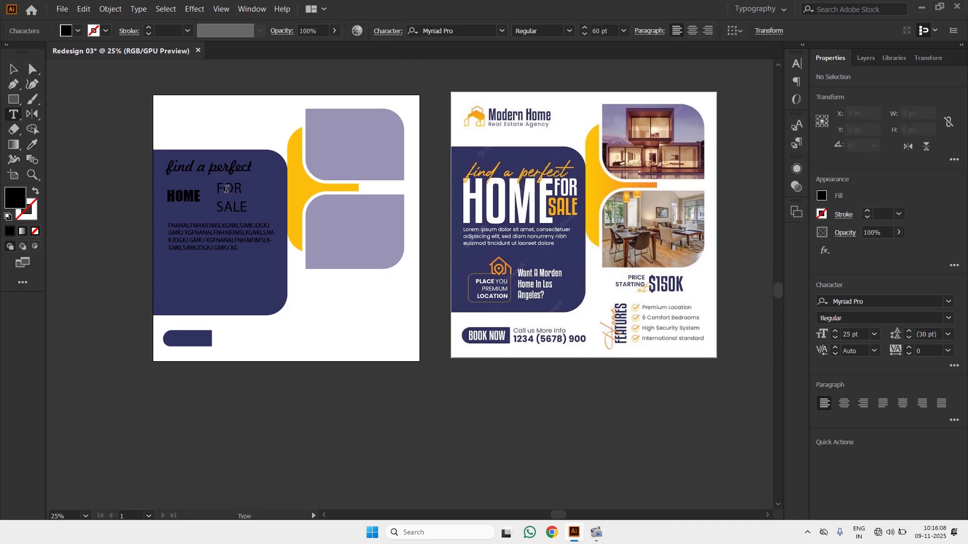
pyautogui.click(451, 31)
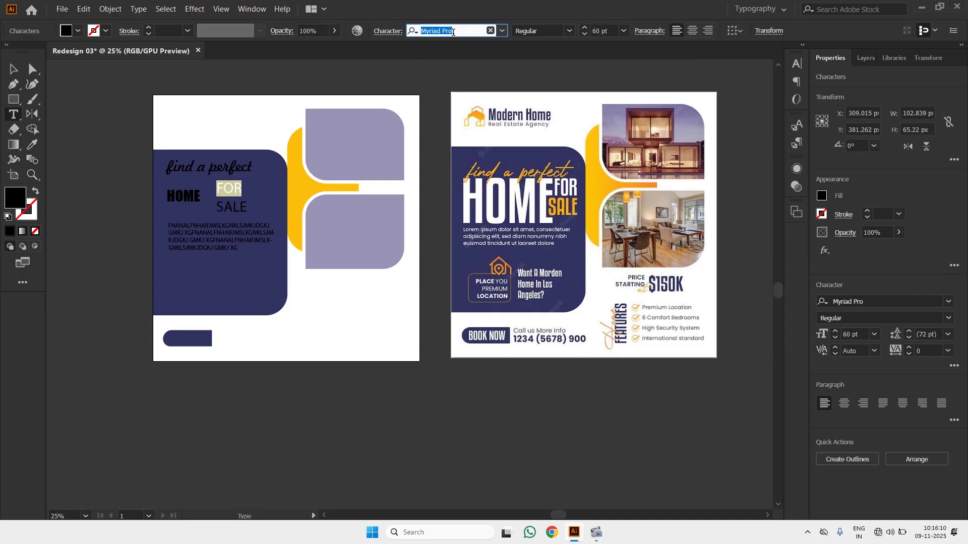
pyautogui.write('imp')
pyautogui.press('Return')
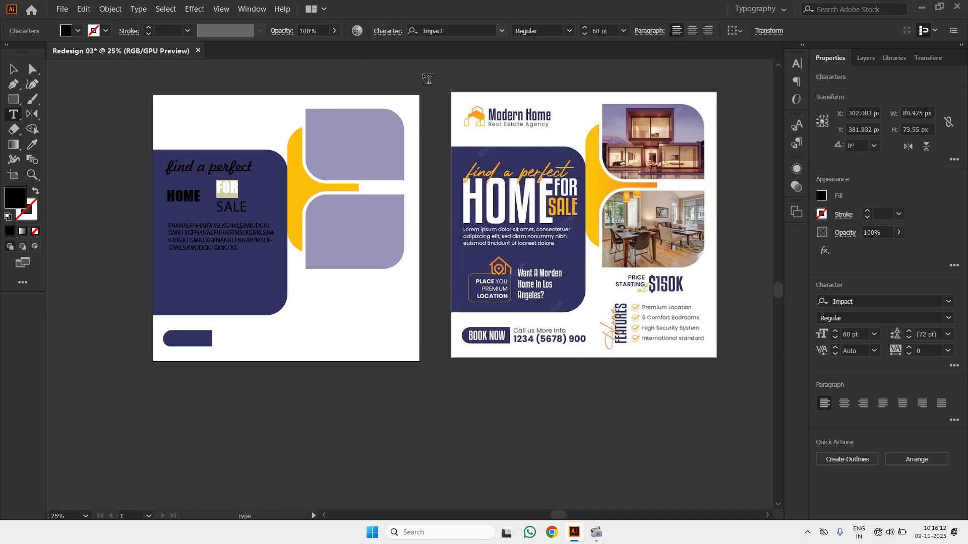
# Change the font of the word "SALE" to Geometr212 BkCn BT Heavy
pyautogui.doubleClick(228, 205)
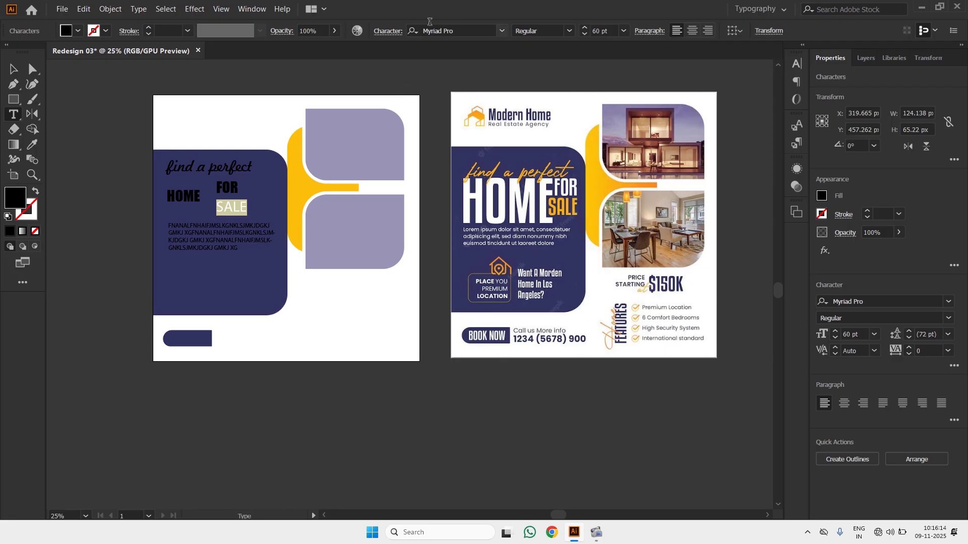
pyautogui.click(456, 34)
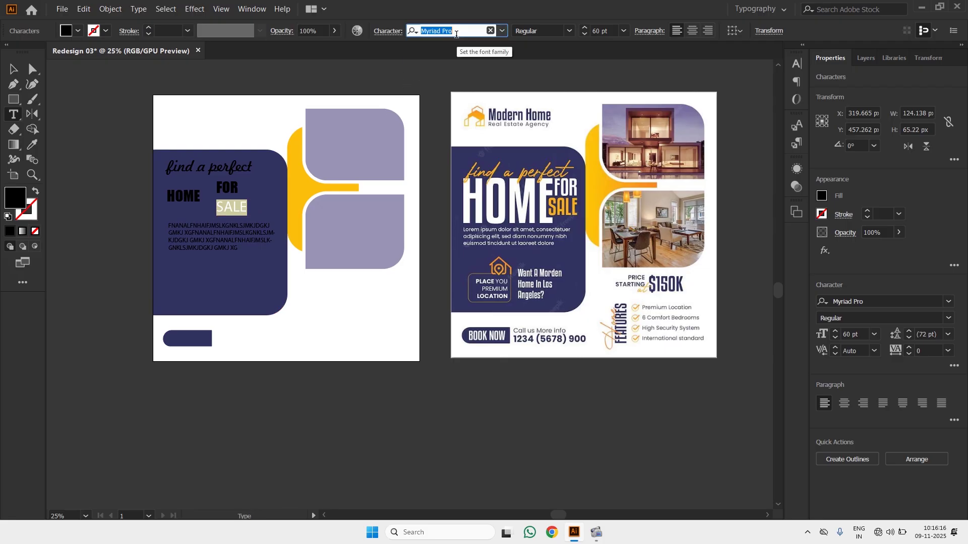
pyautogui.write('GEOME')
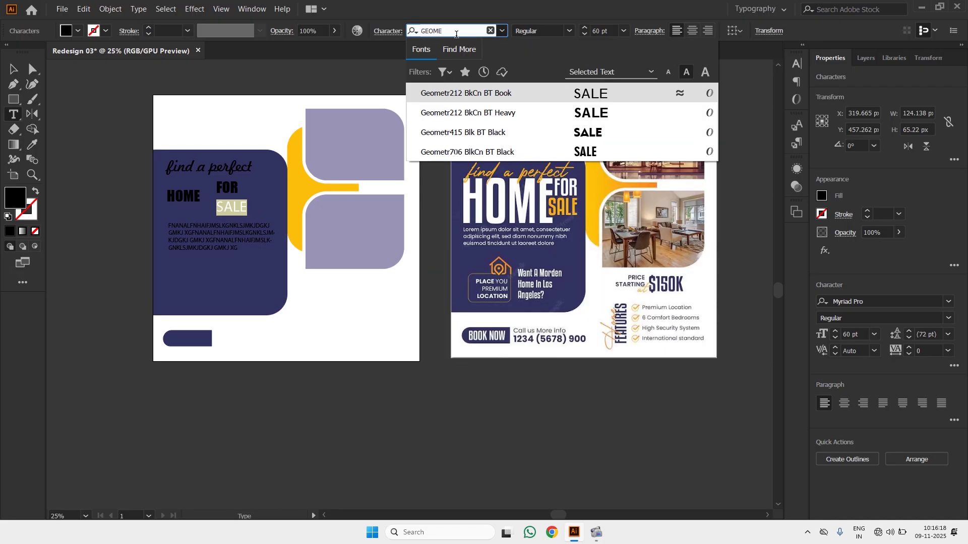
pyautogui.press('Down')
pyautogui.press('Up')
pyautogui.press('Down')
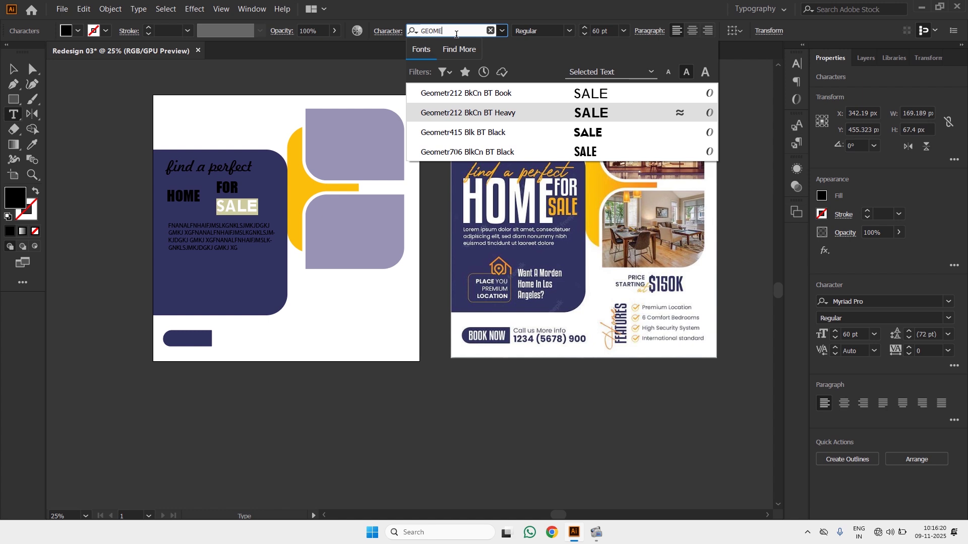
pyautogui.press('Return')
# Enlarge "HOME" to about 313 x 172 px beneath "find a perfect" and stack "FOR" and "SALE" directly beside it
pyautogui.click(13, 69)
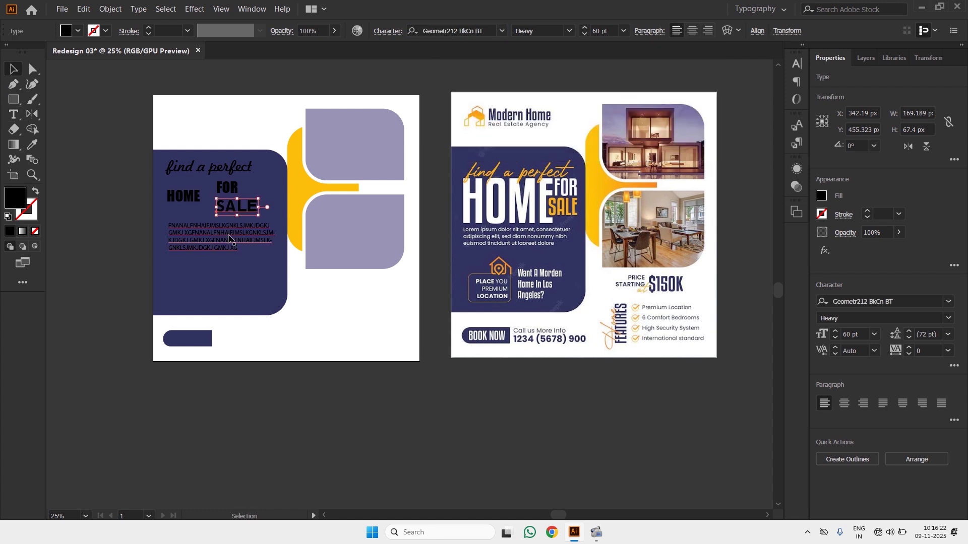
pyautogui.scroll(2, 228, 240)
pyautogui.click(248, 200)
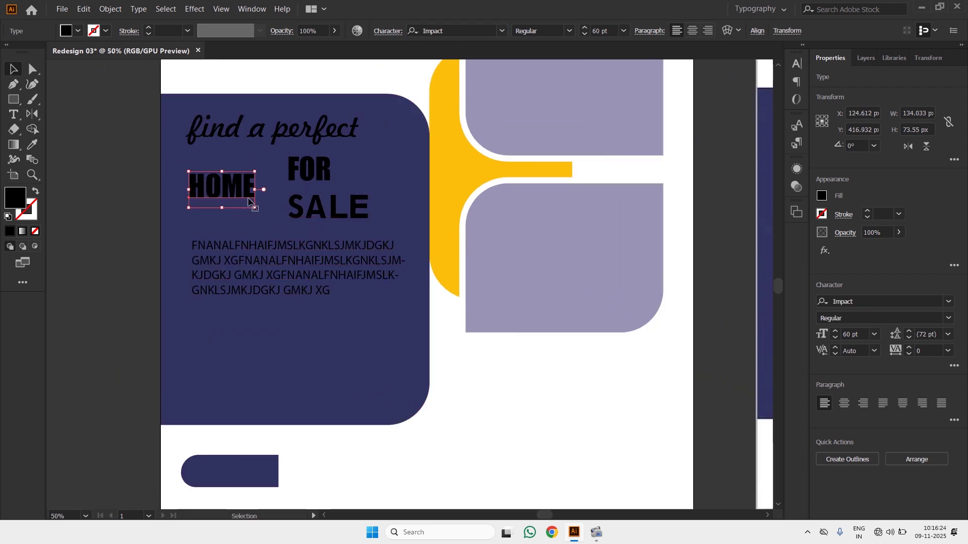
pyautogui.moveTo(249, 201); pyautogui.dragTo(300, 274)
pyautogui.moveTo(271, 192); pyautogui.dragTo(287, 192)
pyautogui.moveTo(306, 174); pyautogui.dragTo(364, 167)
pyautogui.moveTo(350, 205); pyautogui.dragTo(398, 196)
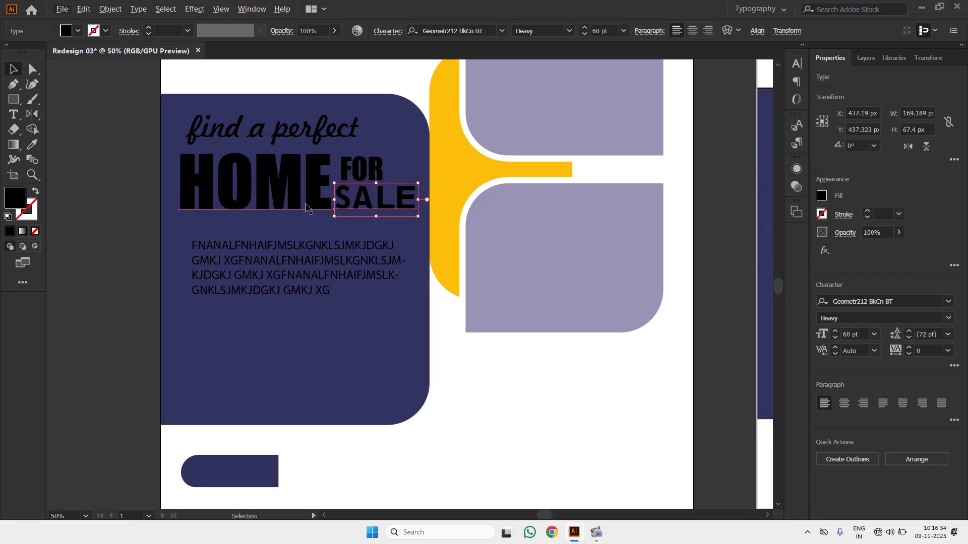
# Align "HOME" and "SALE" to each other along their vertical centers
pyautogui.keyDown('shift'); pyautogui.click(327, 196); pyautogui.keyUp('shift')
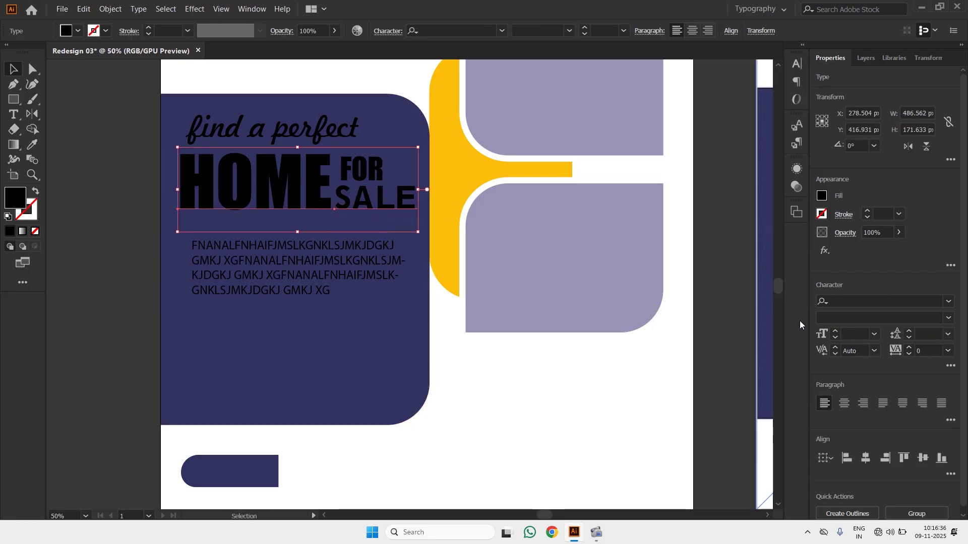
pyautogui.click(923, 458)
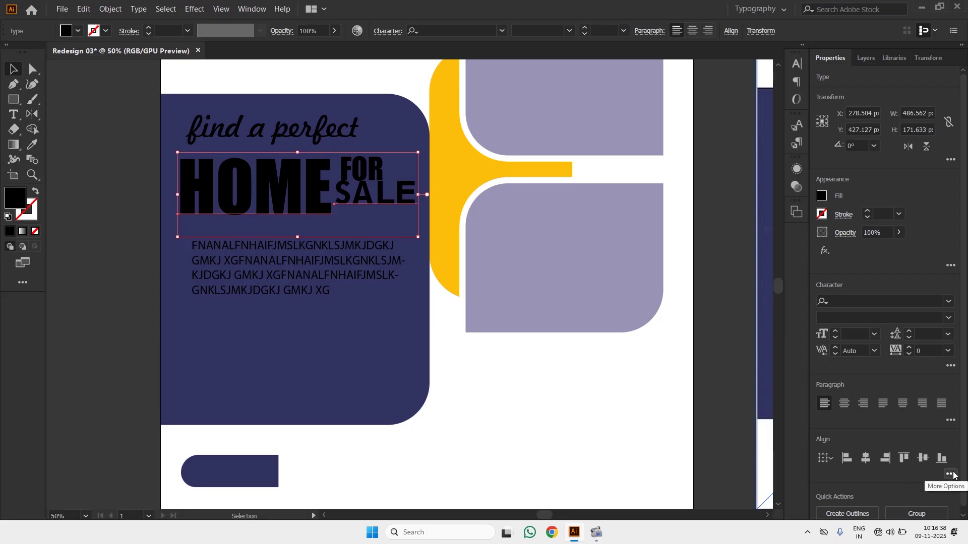
pyautogui.hotkey('ctrl', 'z')
pyautogui.hotkey('ctrl', 'shift', 'z')
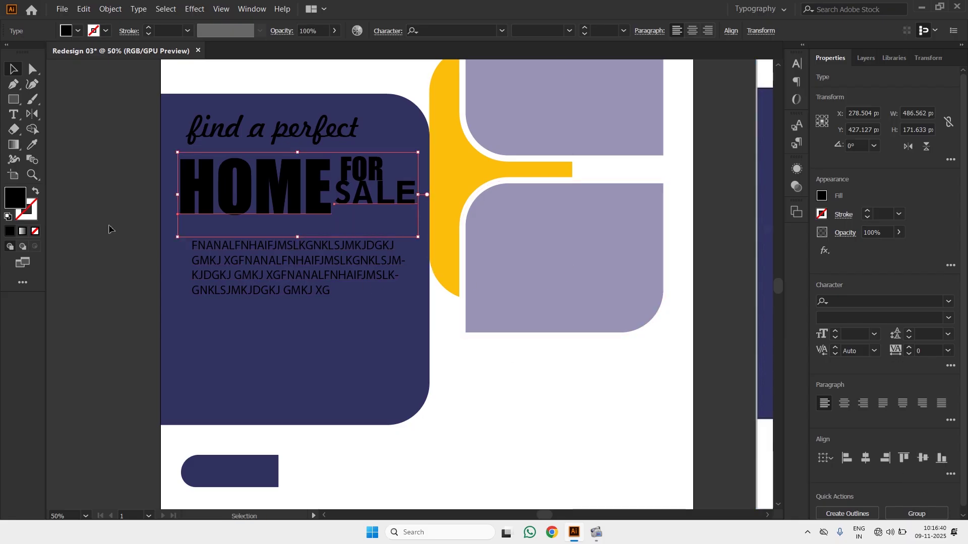
# Move "SALE" slightly down and nudge "FOR" so the two words stack evenly within the height of "HOME"
pyautogui.click(109, 229)
pyautogui.click(373, 202)
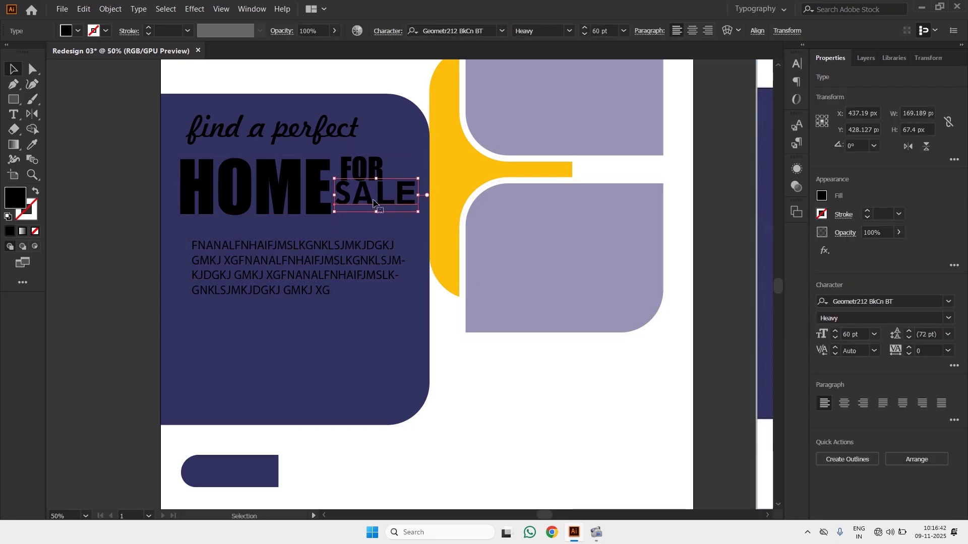
pyautogui.moveTo(373, 202); pyautogui.dragTo(375, 209)
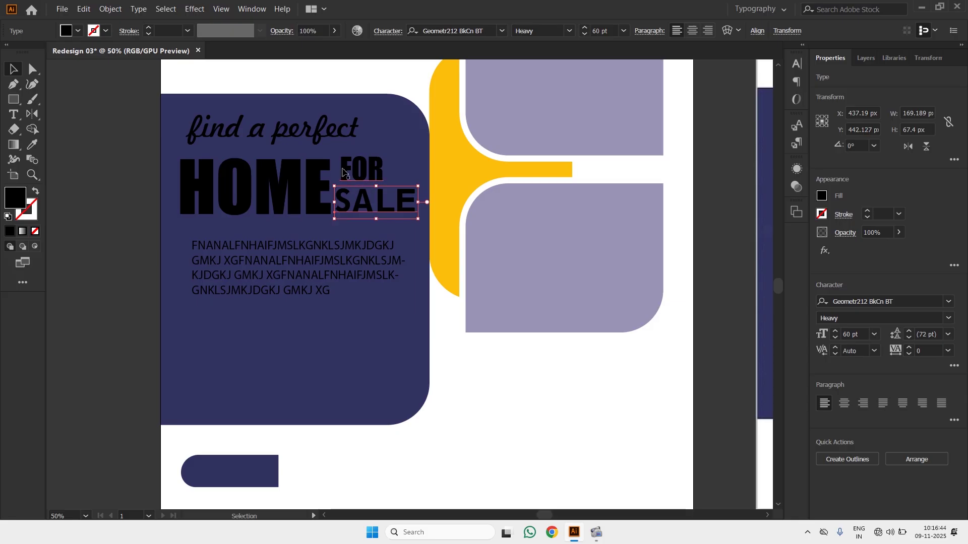
pyautogui.click(353, 172)
pyautogui.moveTo(354, 171); pyautogui.dragTo(352, 173)
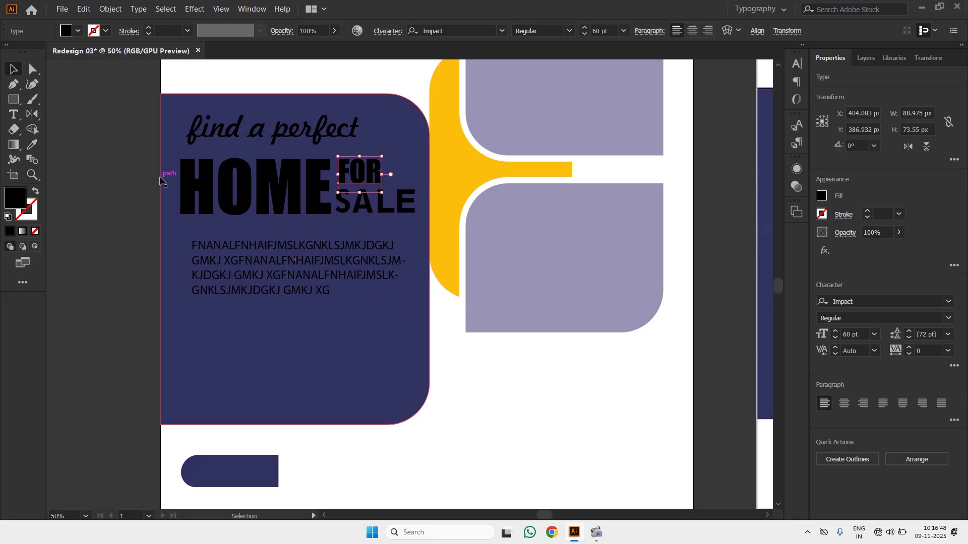
pyautogui.click(155, 182)
# Change the font of the placeholder paragraph to Poppins Medium
pyautogui.scroll(-2, 164, 181)
pyautogui.moveTo(185, 204); pyautogui.dragTo(200, 212)
pyautogui.click(230, 233)
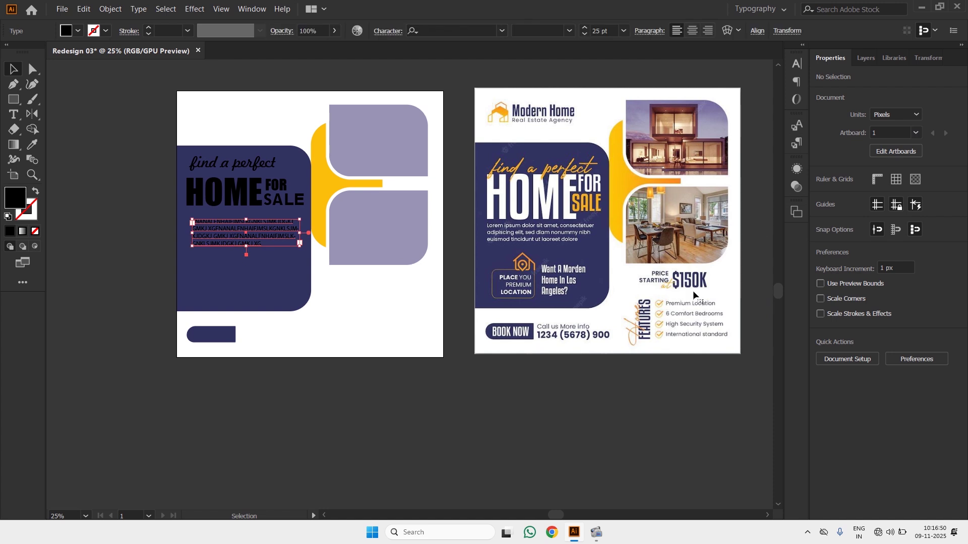
pyautogui.click(850, 301)
pyautogui.write('P')
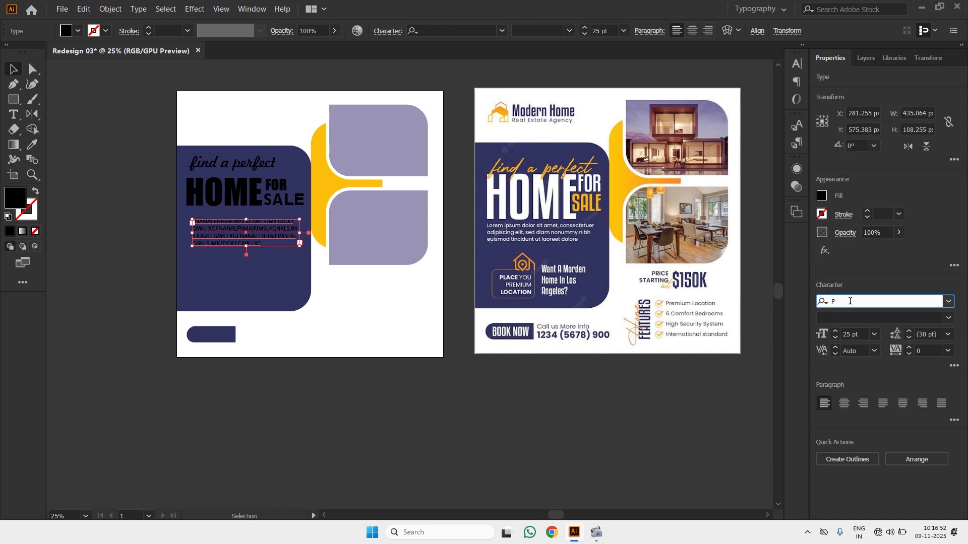
pyautogui.write('OPPO')
pyautogui.press('BackSpace')
pyautogui.press('BackSpace')
pyautogui.press('BackSpace')
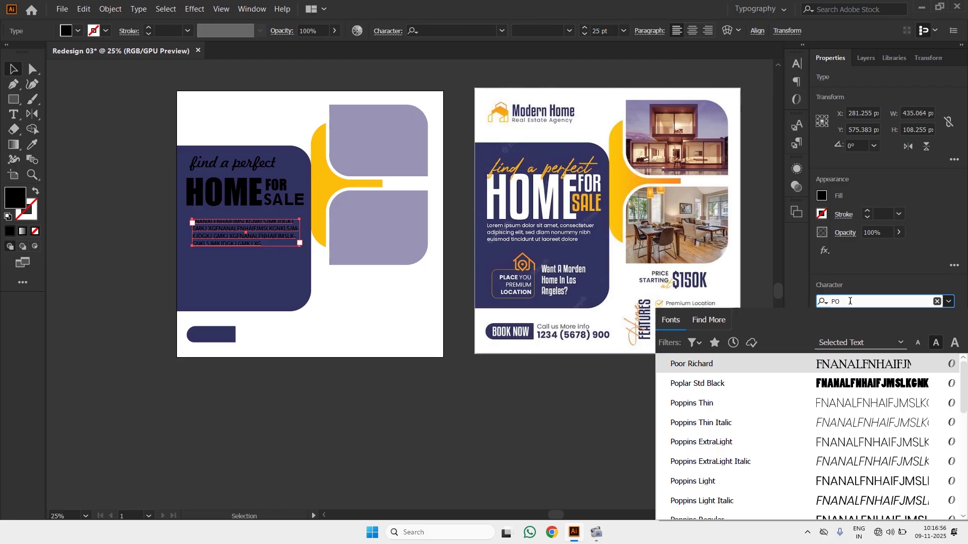
pyautogui.scroll(-1, 726, 502)
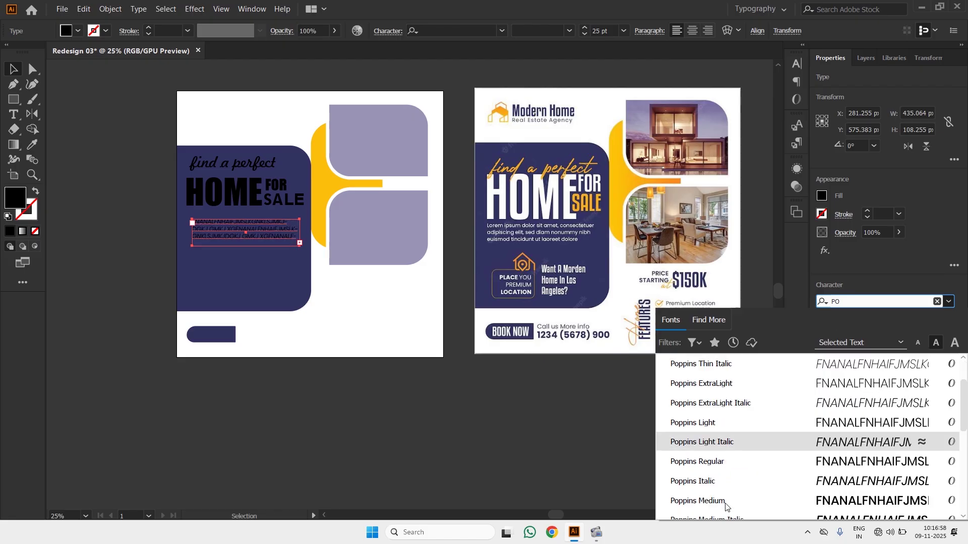
pyautogui.scroll(-2, 726, 504)
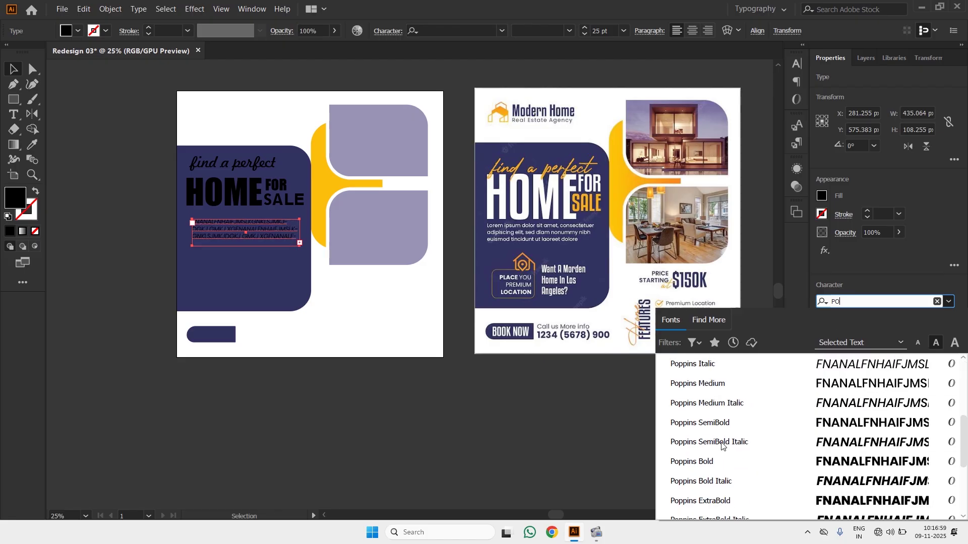
pyautogui.click(722, 386)
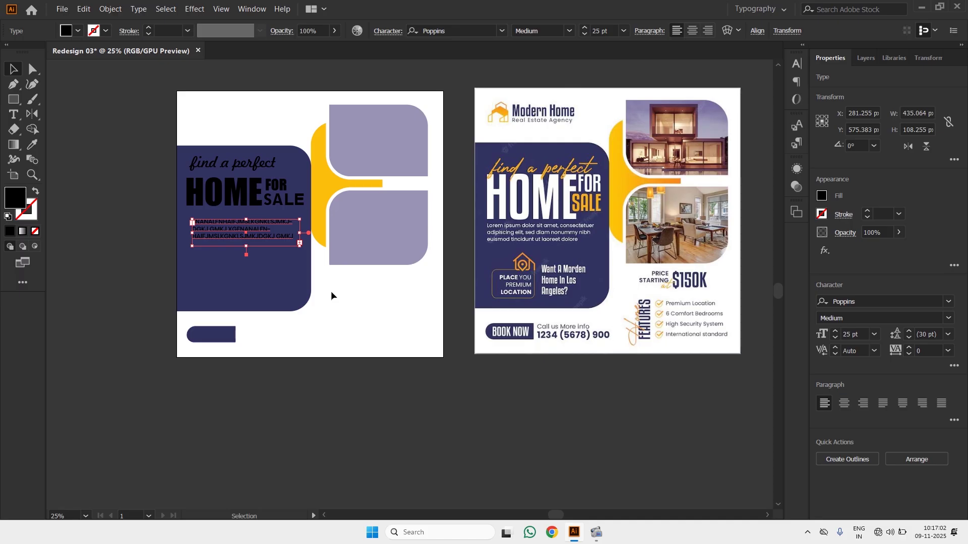
# Color the placeholder paragraph, "HOME" and "FOR" white by sampling the poster's white background with the Eyedropper
pyautogui.press('i')
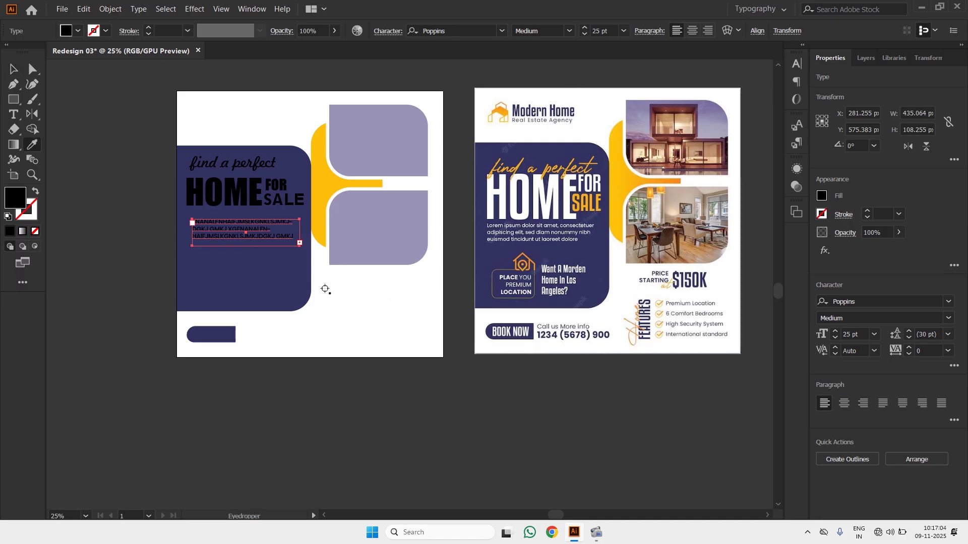
pyautogui.click(349, 293)
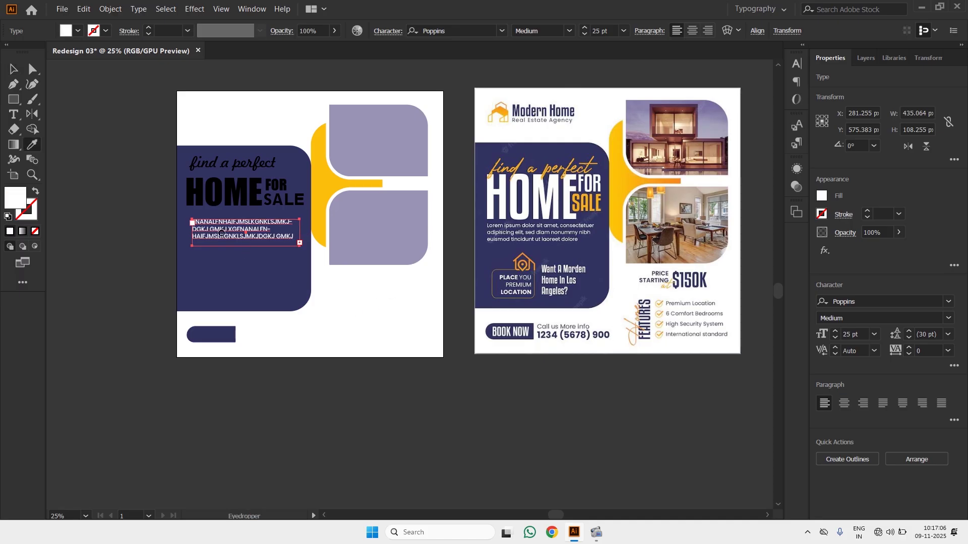
pyautogui.press('v')
pyautogui.click(221, 194)
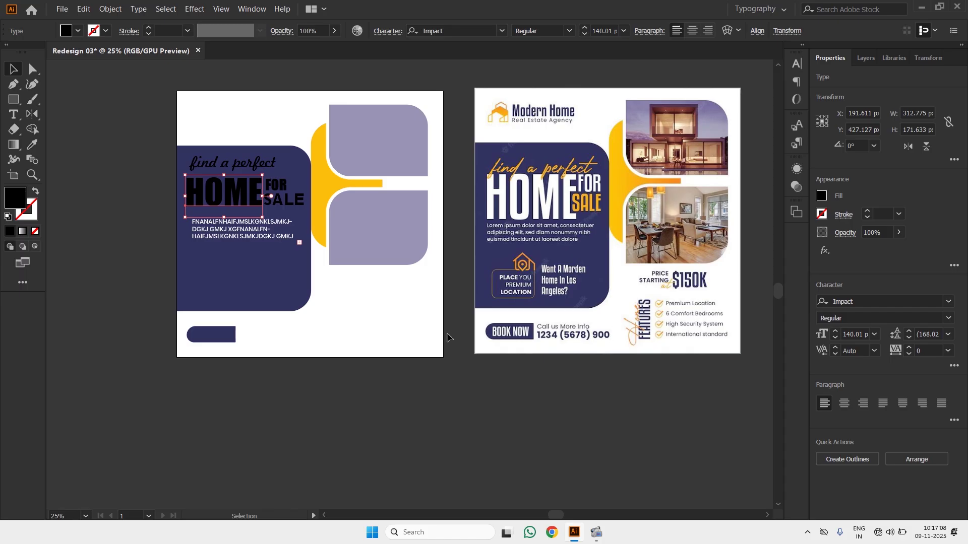
pyautogui.press('i')
pyautogui.click(391, 314)
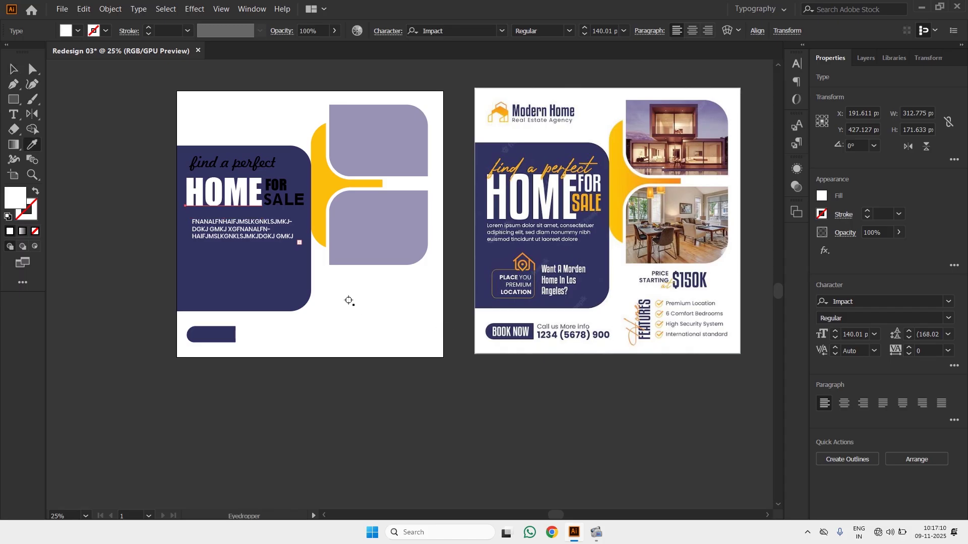
pyautogui.press('v')
pyautogui.click(277, 187)
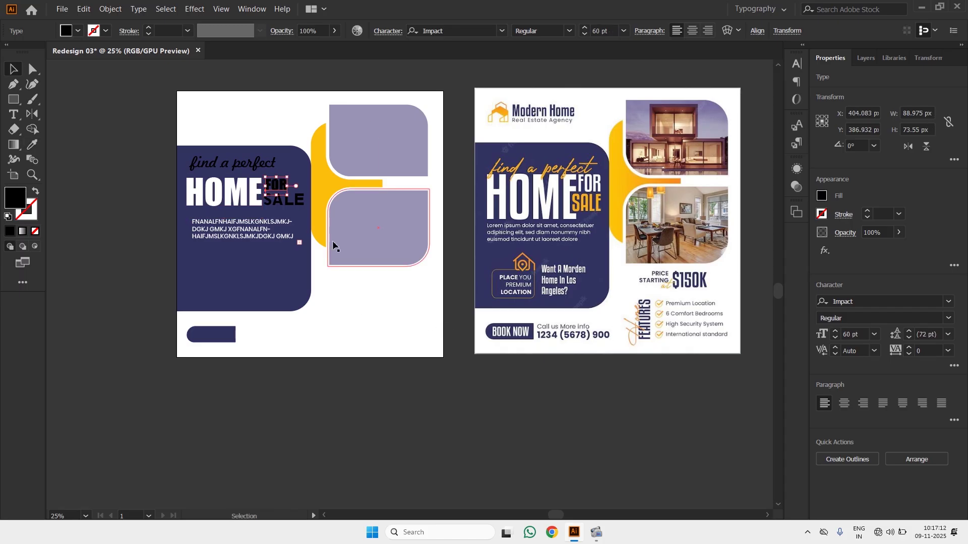
pyautogui.press('i')
pyautogui.click(350, 292)
pyautogui.press('v')
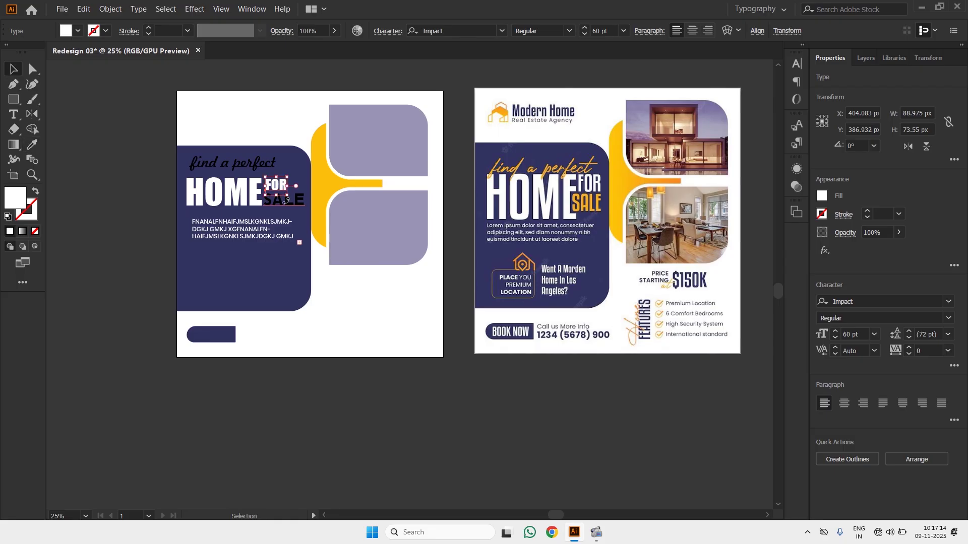
# Color "SALE" and "find a perfect" yellow by sampling the yellow shape with the Eyedropper
pyautogui.click(288, 202)
pyautogui.keyDown('shift'); pyautogui.click(238, 162); pyautogui.keyUp('shift')
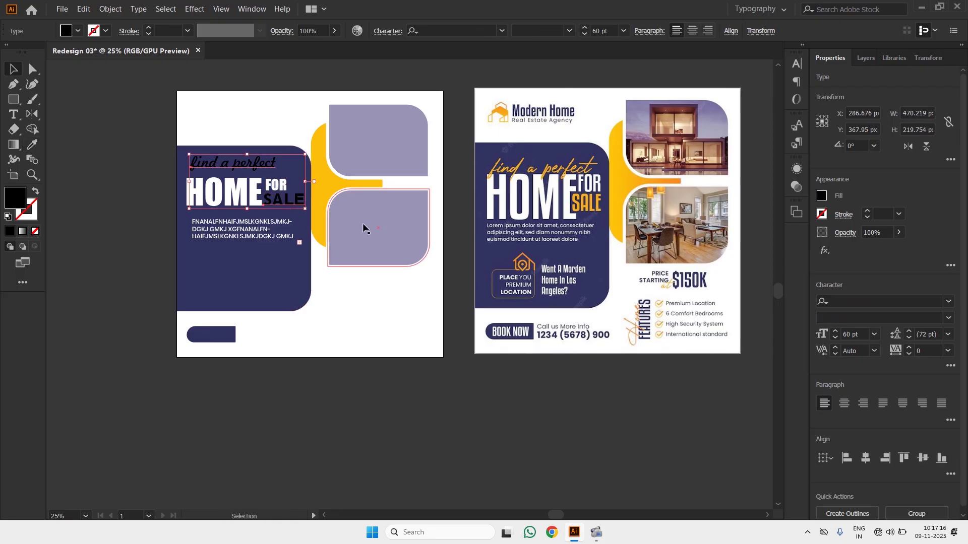
pyautogui.press('o')
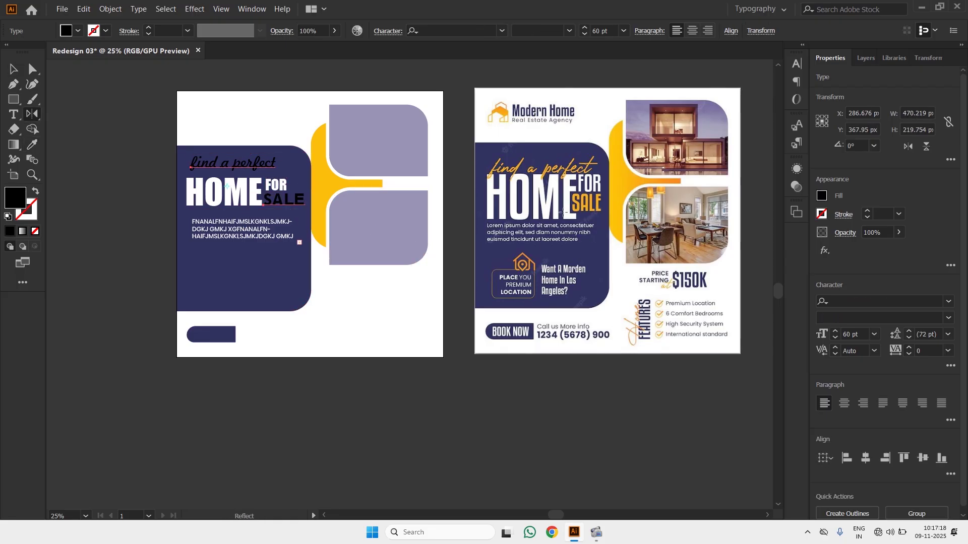
pyautogui.press('i')
pyautogui.click(324, 203)
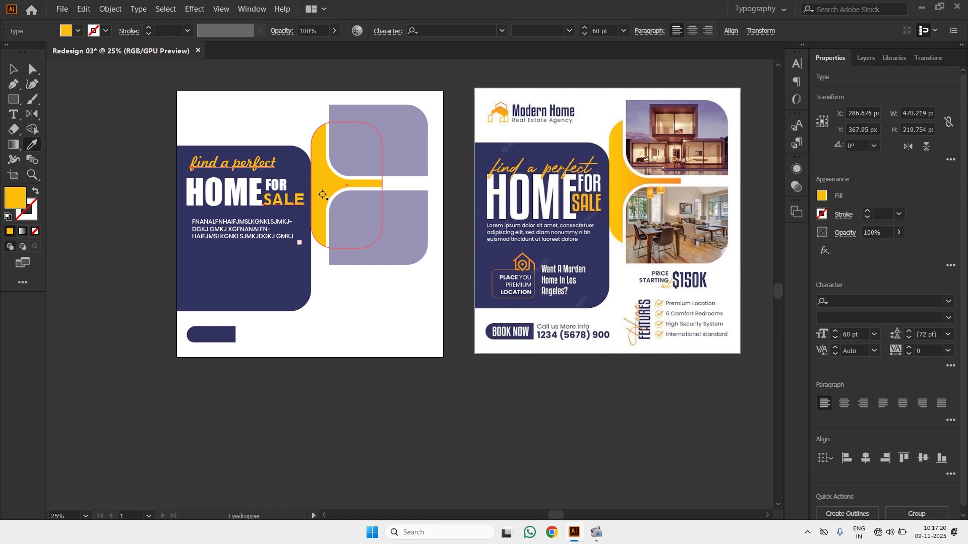
pyautogui.press('v')
pyautogui.click(112, 134)
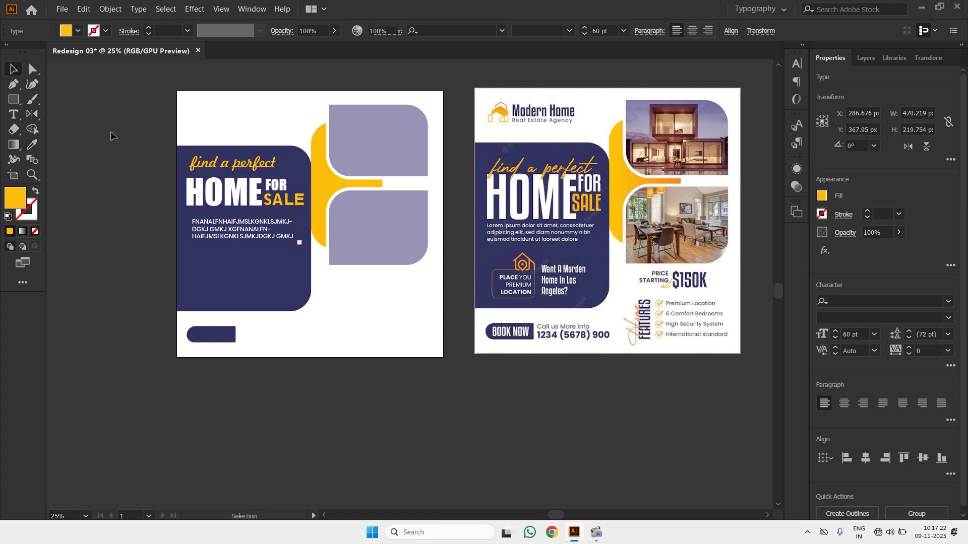
pyautogui.click(367, 166)
pyautogui.click(407, 405)
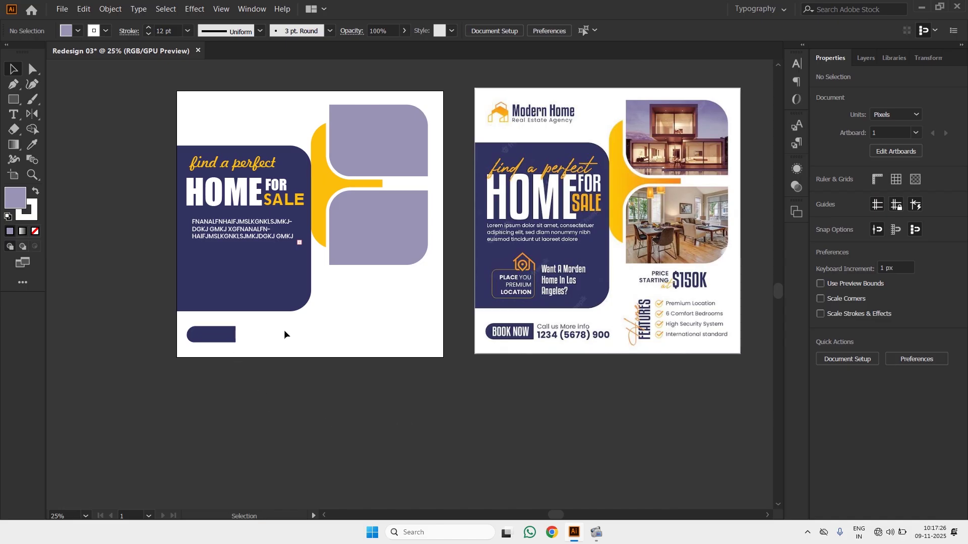
# Duplicate "FOR" onto the navy button shape below the panel and change the copy's text to "BOOK NOW"
pyautogui.click(235, 163)
pyautogui.click(282, 189)
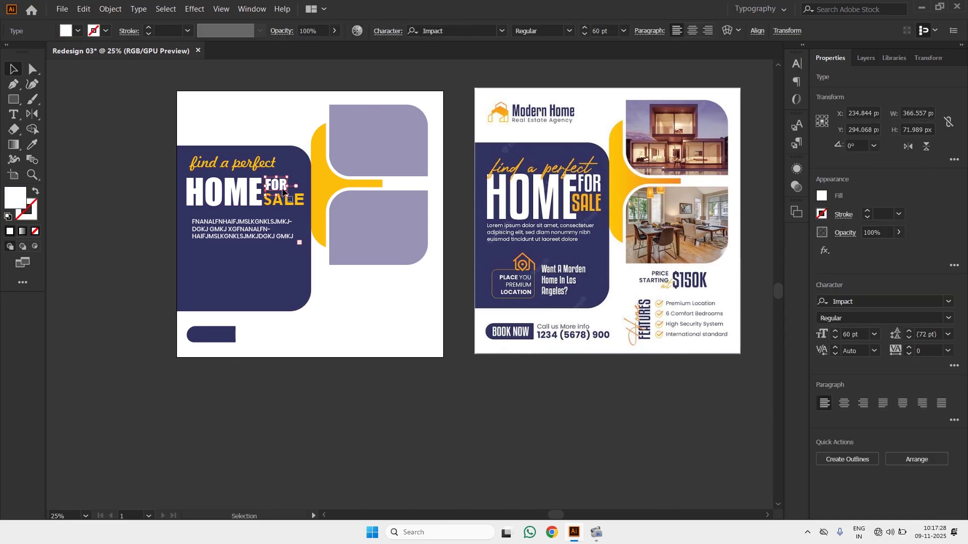
pyautogui.moveTo(283, 189); pyautogui.dragTo(206, 340)
pyautogui.doubleClick(206, 339)
pyautogui.doubleClick(206, 337)
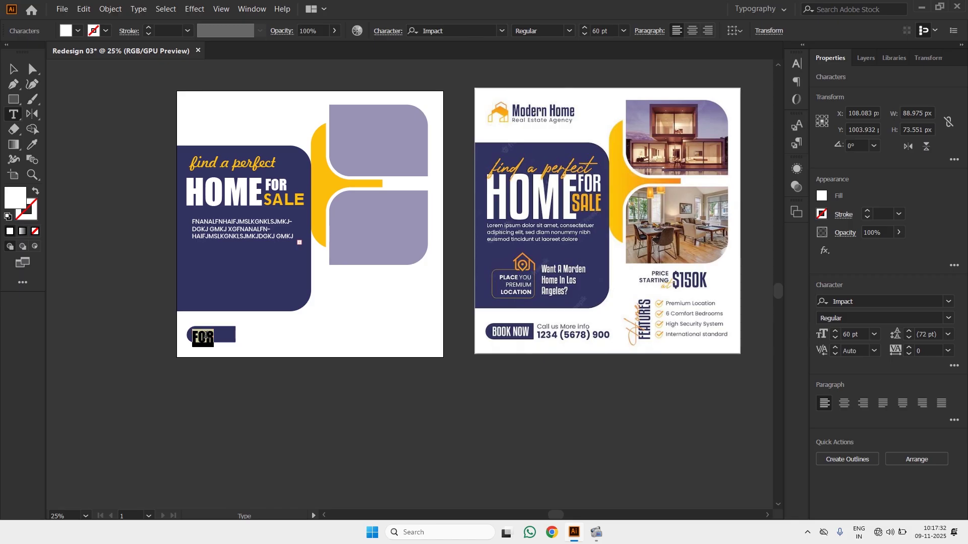
pyautogui.write('boo')
pyautogui.hotkey('ctrl', 'a')
pyautogui.write('BOOK')
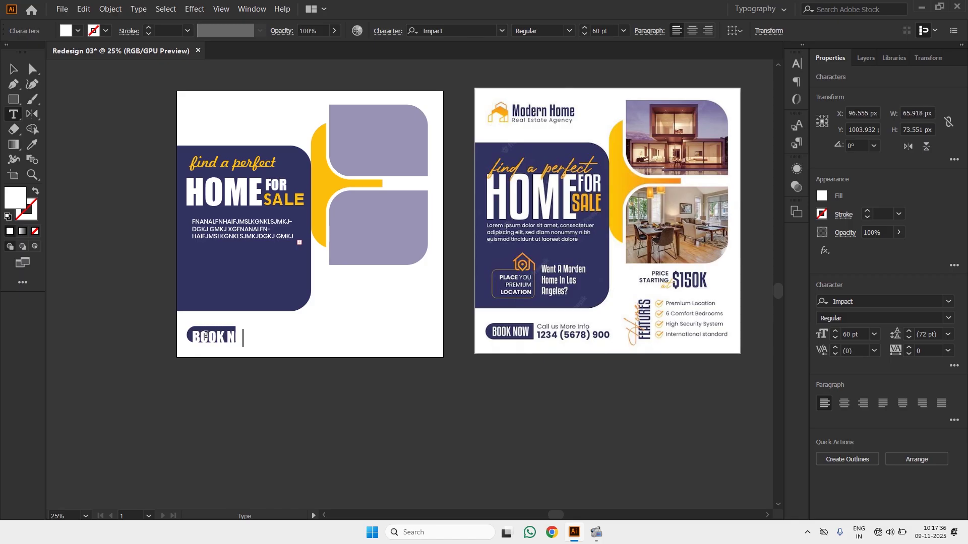
pyautogui.write(' N')
pyautogui.press('BackSpace')
pyautogui.write('OW')
# Set the "BOOK NOW" label's font size to 30 pt and position it within the navy button shape
pyautogui.hotkey('ctrl', 'a')
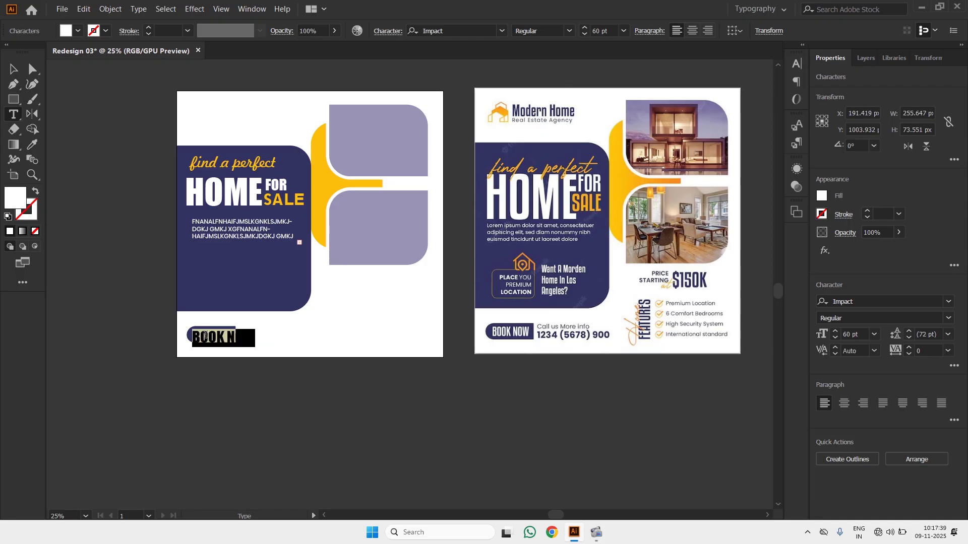
pyautogui.click(863, 329)
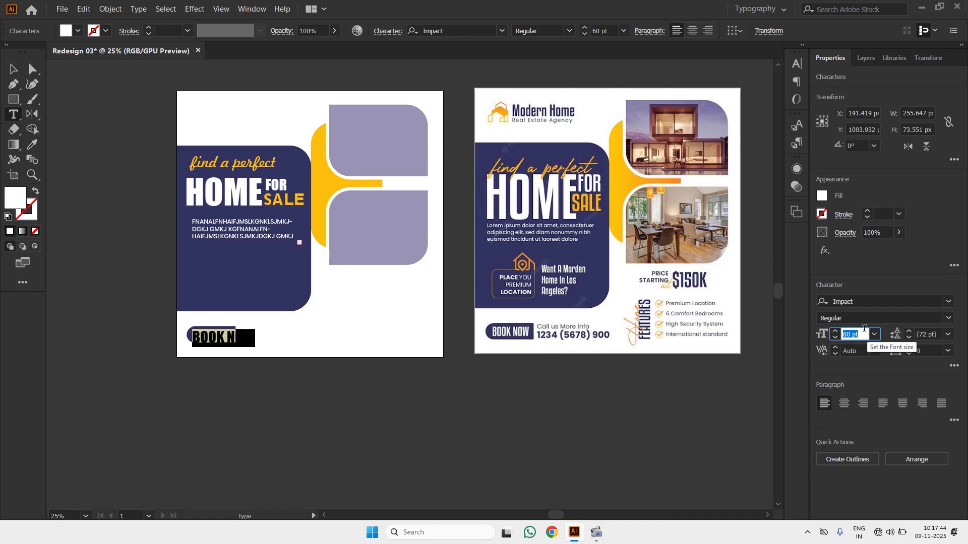
pyautogui.press('Return')
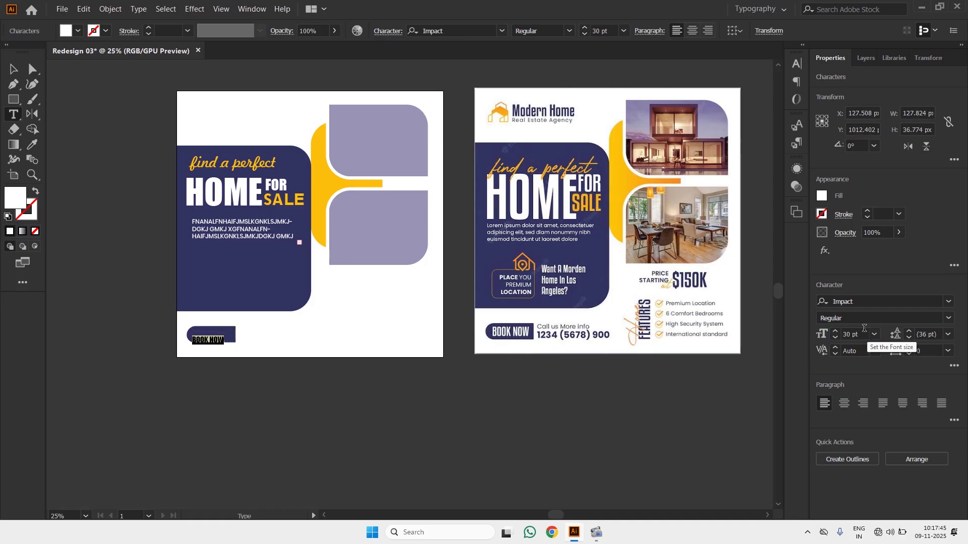
pyautogui.click(13, 69)
pyautogui.scroll(2, 196, 286)
pyautogui.moveTo(232, 353); pyautogui.dragTo(254, 293)
pyautogui.moveTo(249, 333); pyautogui.dragTo(263, 322)
pyautogui.click(391, 328)
pyautogui.scroll(-3, 404, 280)
pyautogui.moveTo(452, 265); pyautogui.dragTo(367, 263)
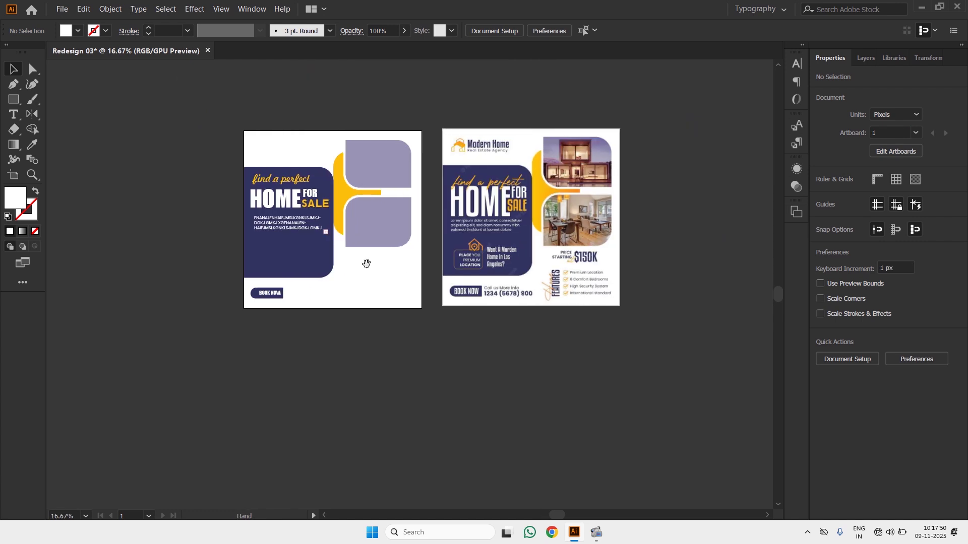
pyautogui.hotkey('ctrl', 's')
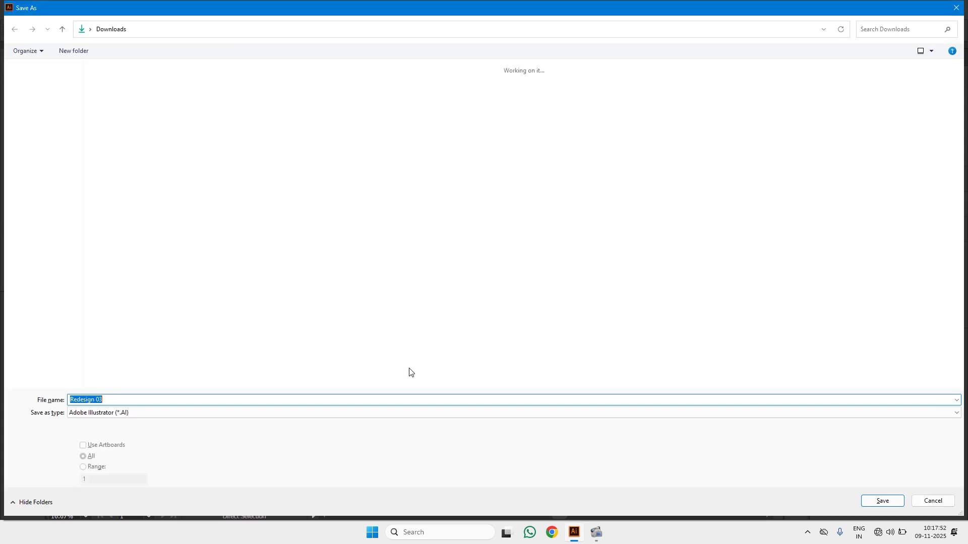
pyautogui.press('Escape')
pyautogui.scroll(2, 314, 173)
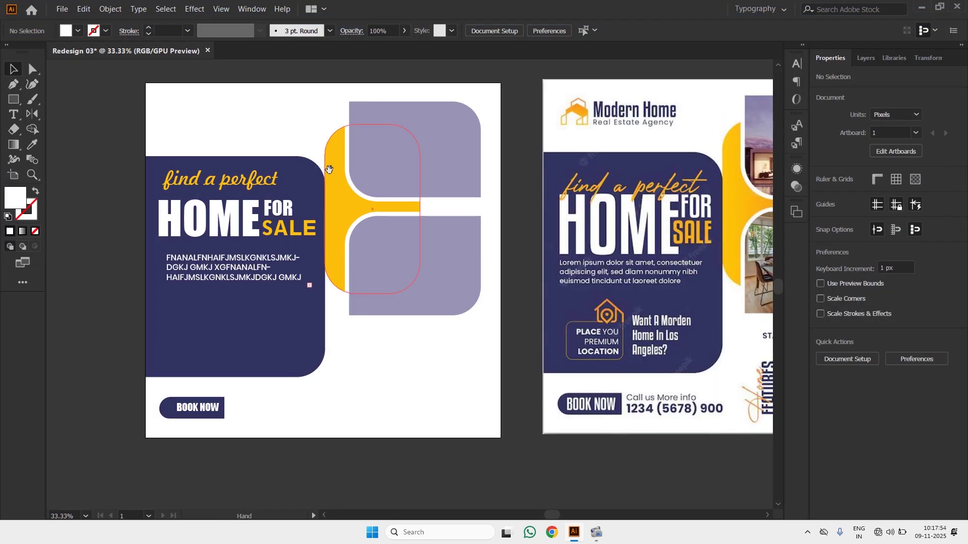
pyautogui.moveTo(329, 169); pyautogui.dragTo(326, 183)
pyautogui.click(403, 172)
pyautogui.click(405, 393)
pyautogui.press('ctrl')
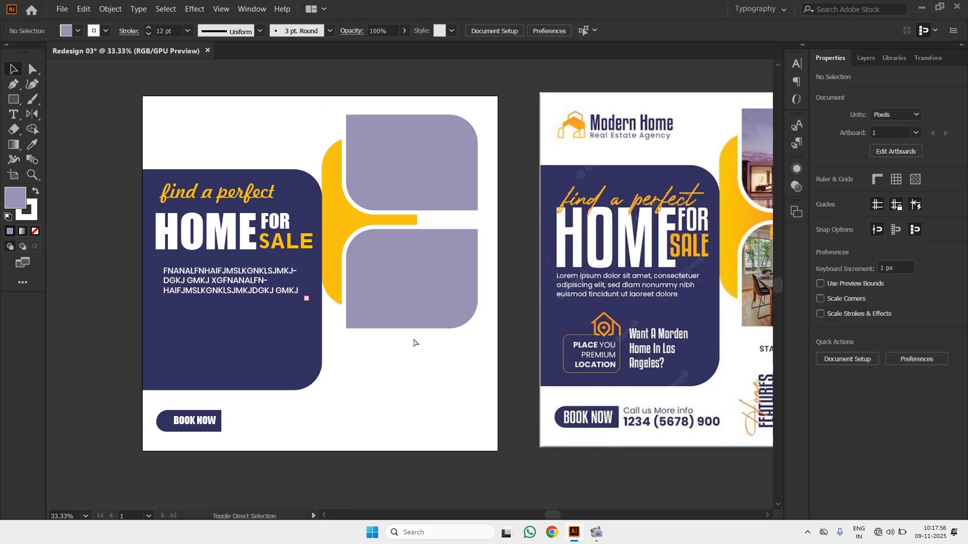
pyautogui.hotkey('ctrl', 'shift', 'p')
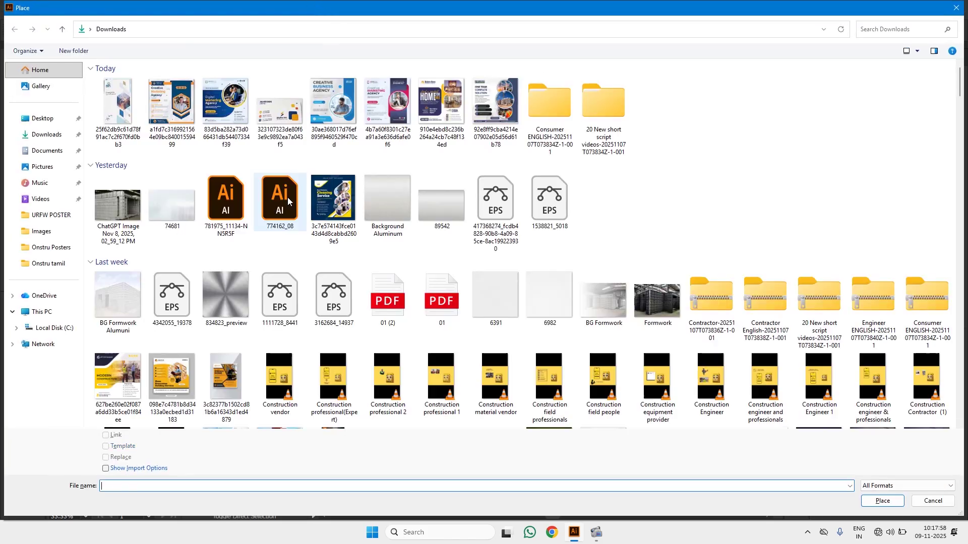
pyautogui.scroll(-3, 367, 214)
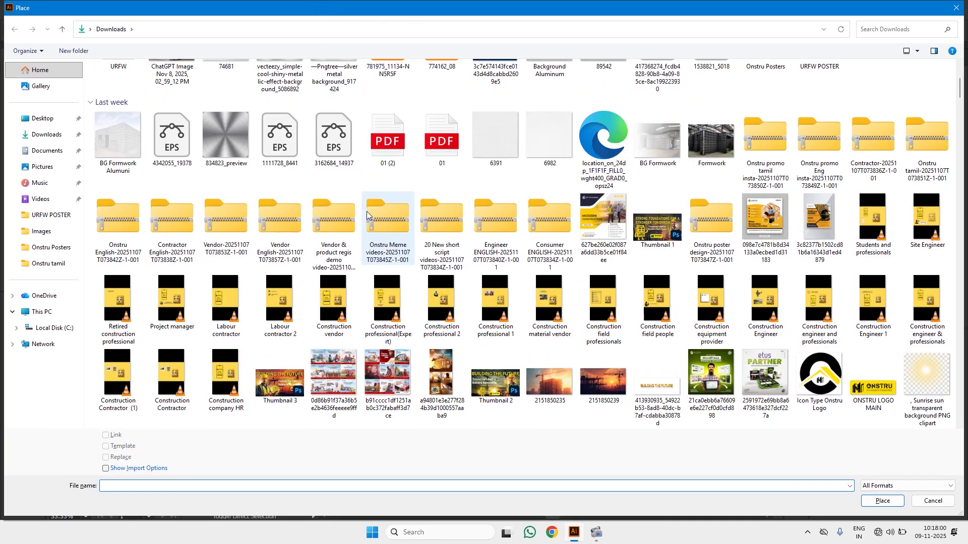
pyautogui.scroll(-5, 367, 210)
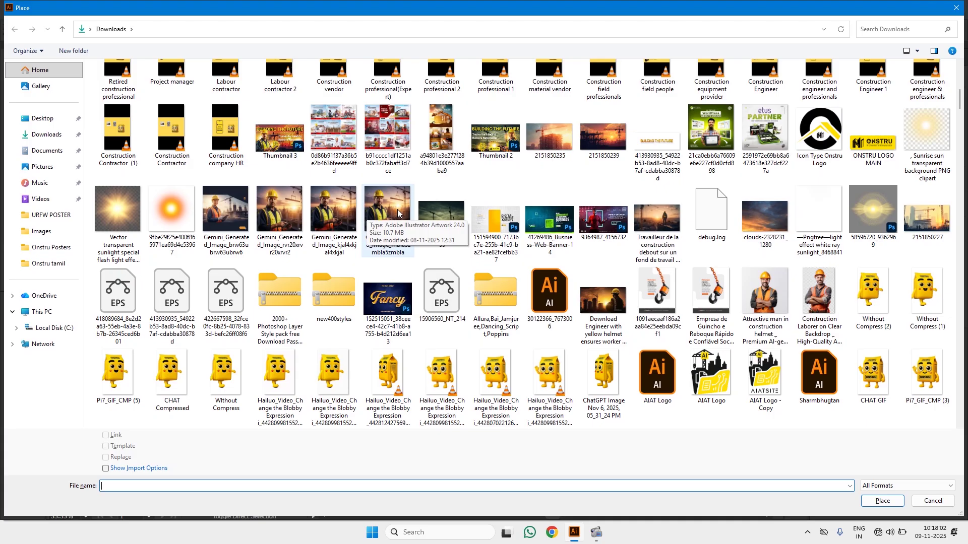
pyautogui.click(551, 151)
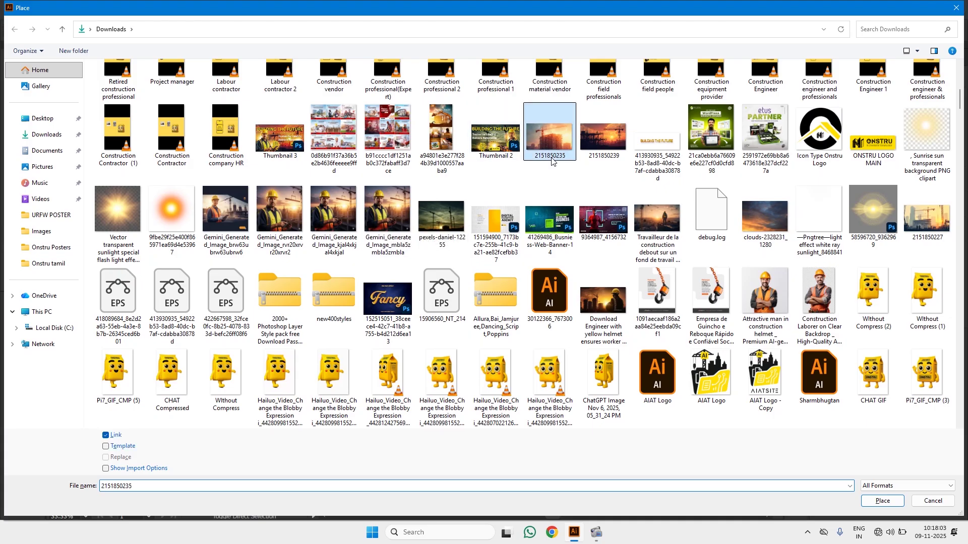
pyautogui.keyDown('ctrl'); pyautogui.click(600, 124); pyautogui.keyUp('ctrl')
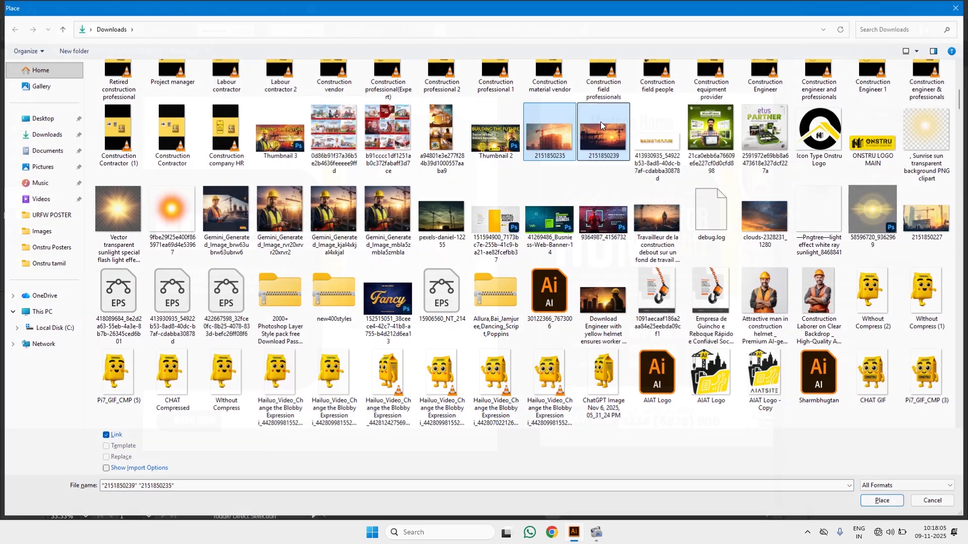
pyautogui.press('Return')
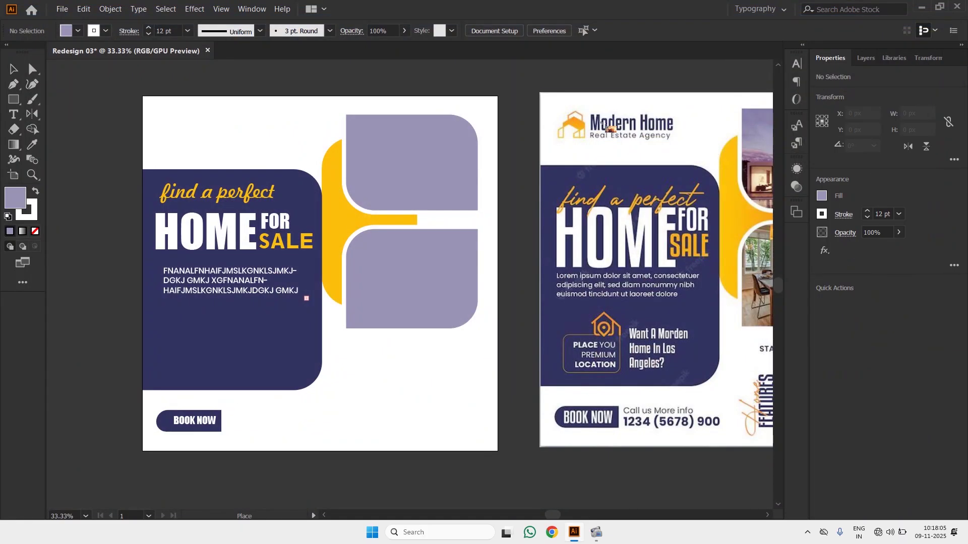
pyautogui.click(153, 95)
pyautogui.click(96, 99)
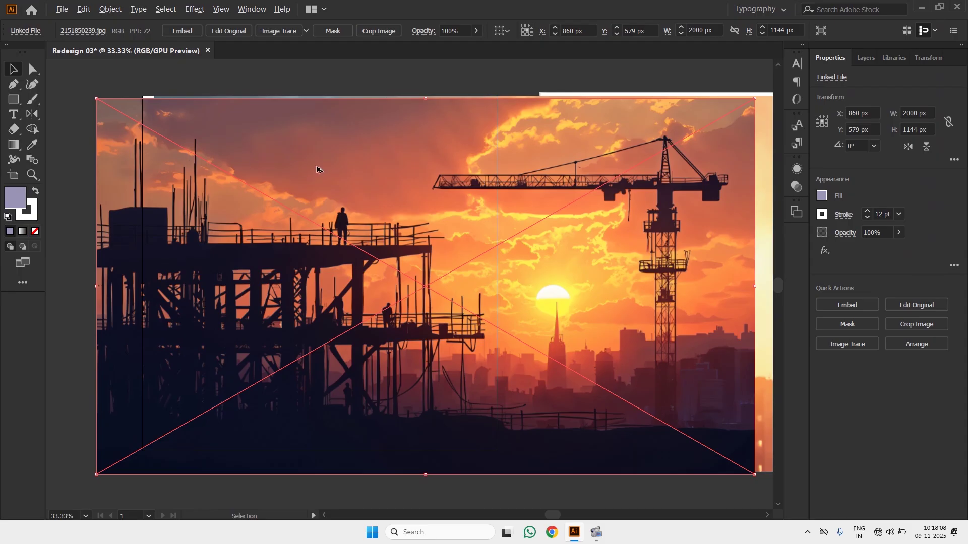
# Move the sunset photo down out of the way, shrink the building-and-crane photo and position it over the upper purple shape
pyautogui.scroll(-2, 317, 168)
pyautogui.moveTo(473, 206); pyautogui.dragTo(424, 303)
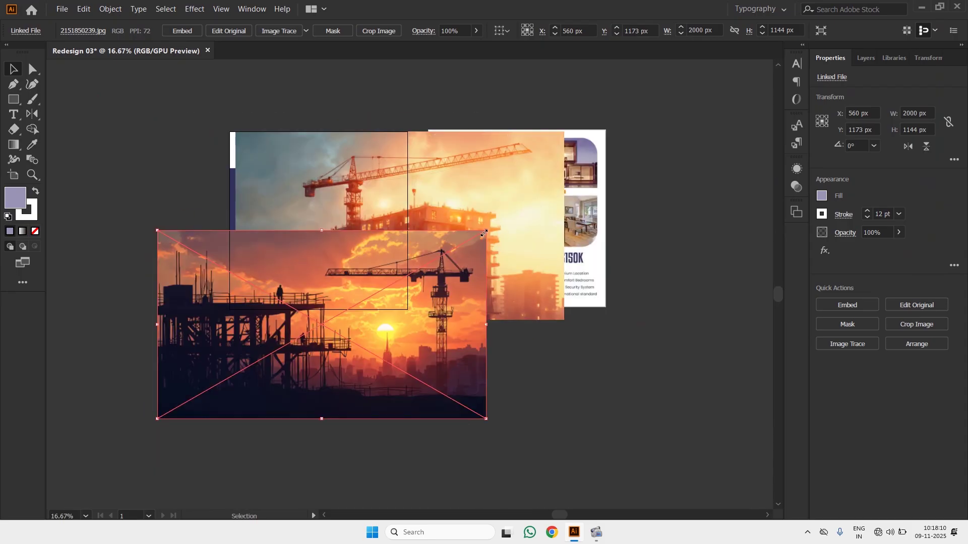
pyautogui.click(524, 222)
pyautogui.keyDown('shift'); pyautogui.click(587, 144); pyautogui.keyUp('shift')
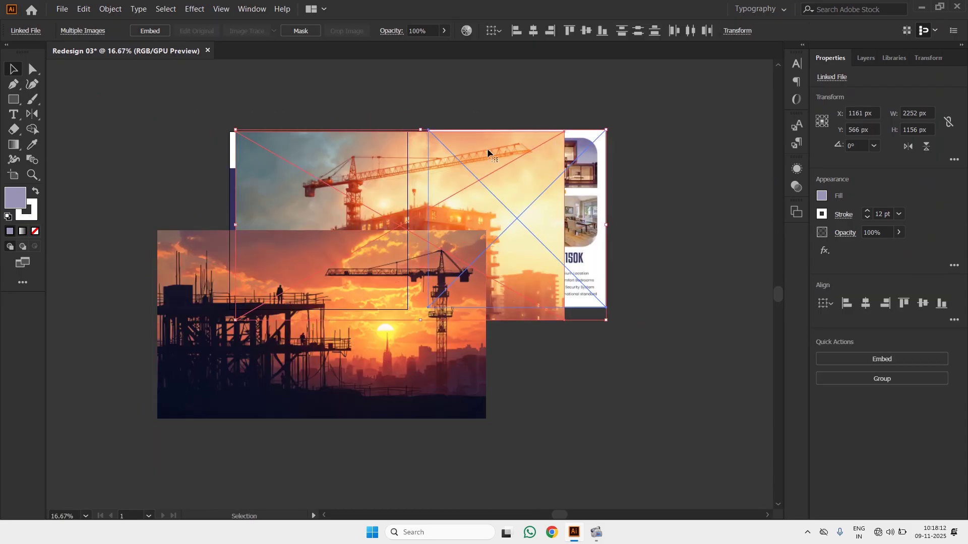
pyautogui.keyDown('shift'); pyautogui.click(573, 186); pyautogui.keyUp('shift')
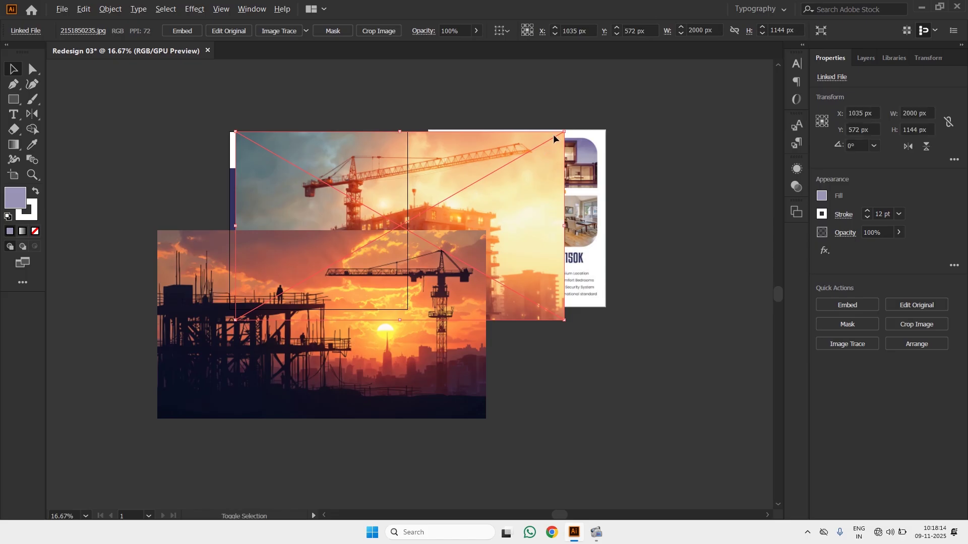
pyautogui.moveTo(562, 133); pyautogui.dragTo(455, 195)
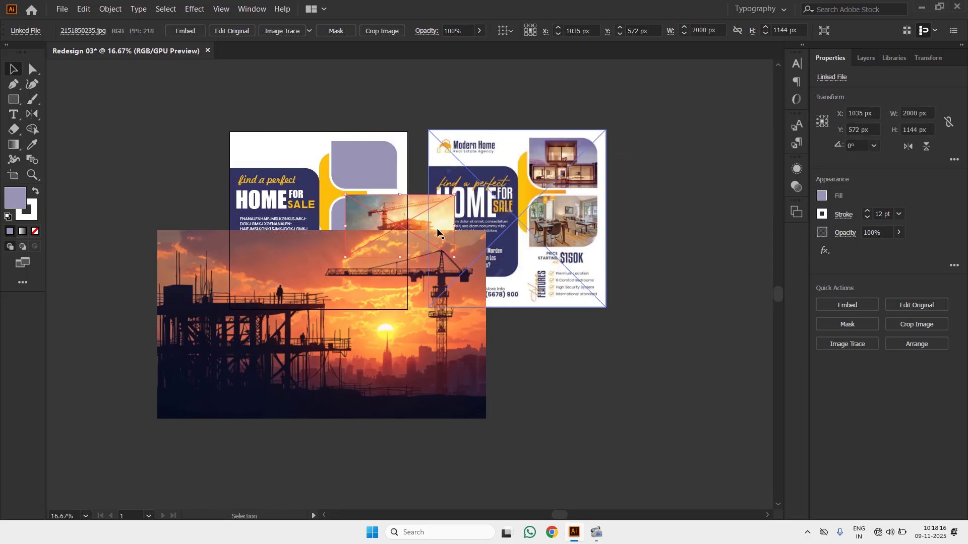
pyautogui.moveTo(382, 201)
pyautogui.mouseDown()
pyautogui.moveTo(396, 151)
pyautogui.moveTo(372, 188)
pyautogui.mouseUp()
# Scale the sunset construction photo down to about 762 x 436 px and move it over the lower purple shape
pyautogui.click(359, 280)
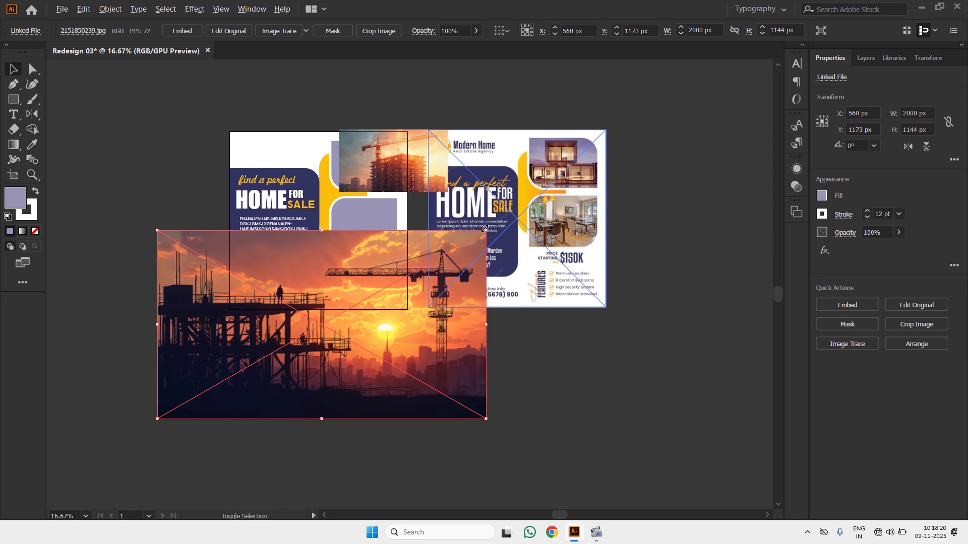
pyautogui.moveTo(484, 228); pyautogui.dragTo(386, 298)
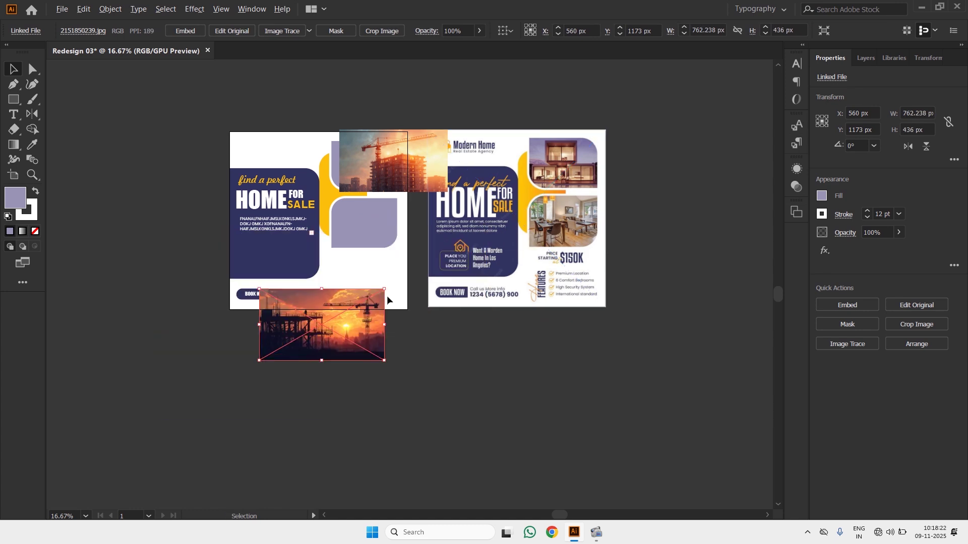
pyautogui.scroll(2, 387, 295)
pyautogui.moveTo(136, 348); pyautogui.dragTo(313, 162)
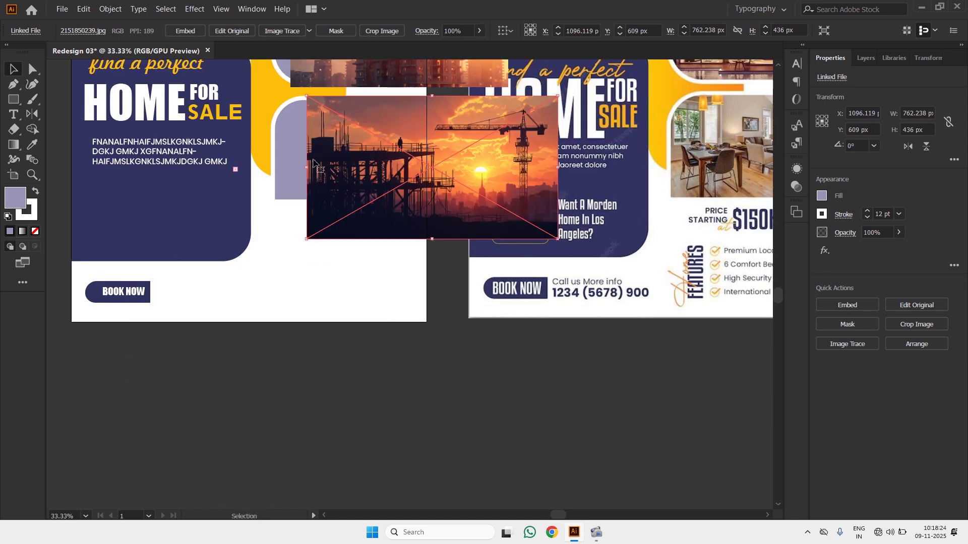
# Bring the lower purple shape to the front and use it as a clipping mask for the sunset photo
pyautogui.click(292, 169)
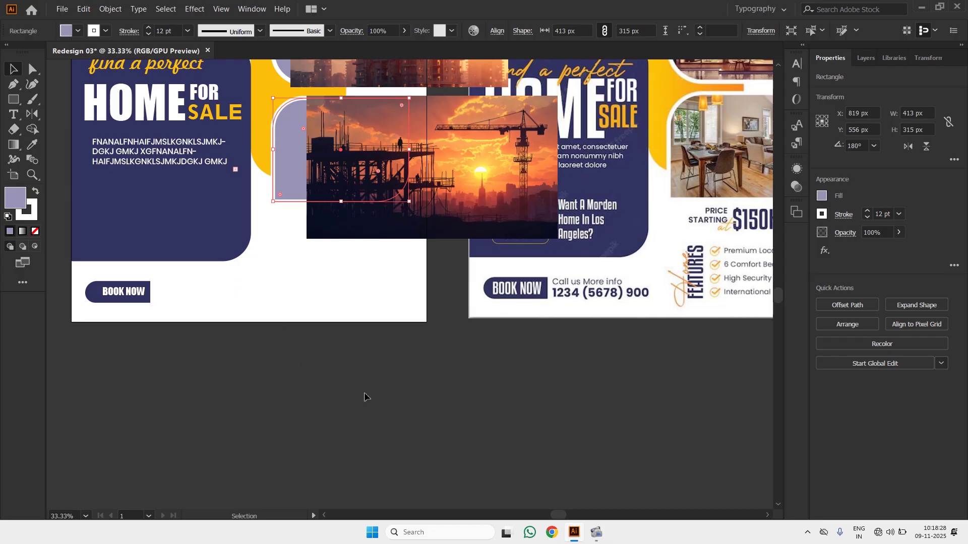
pyautogui.press('ctrl')
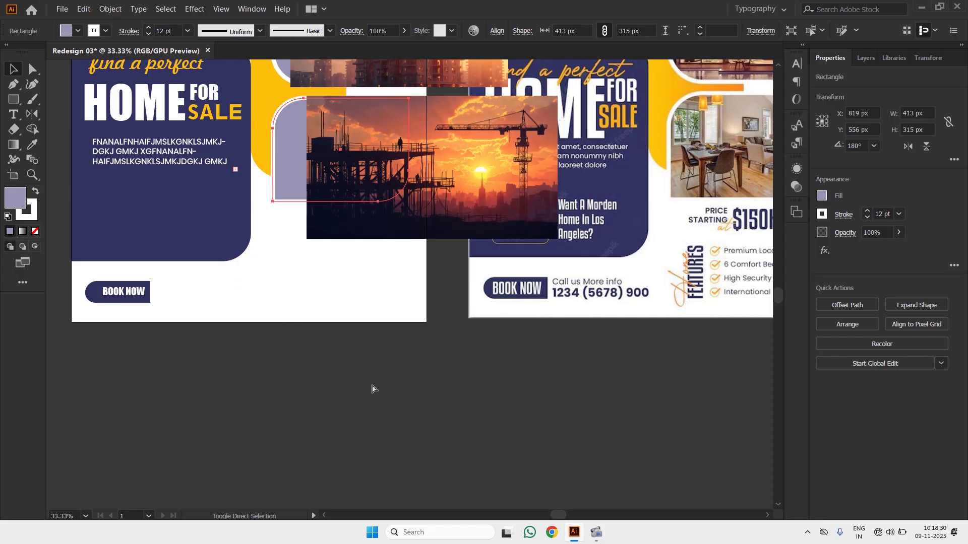
pyautogui.hotkey('ctrl', 'shift', ']')
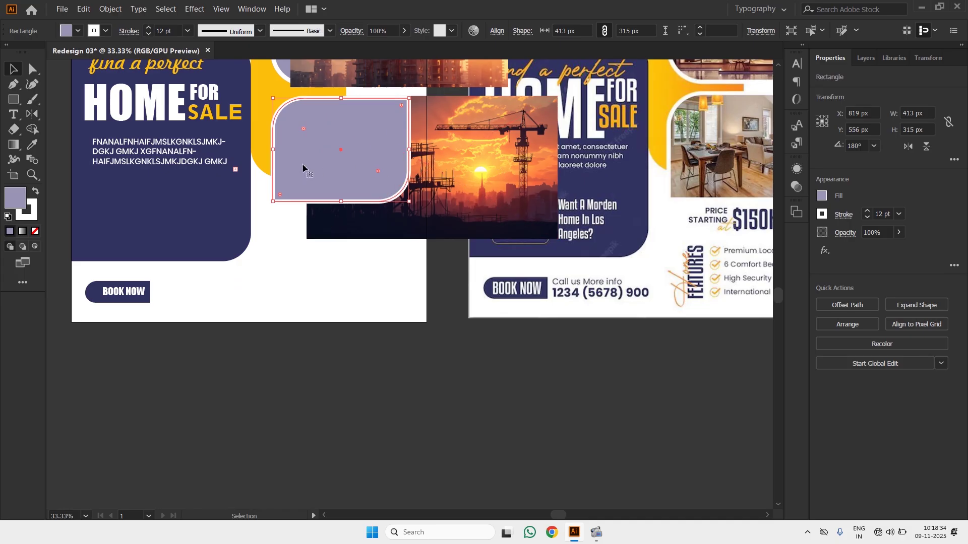
pyautogui.keyDown('shift'); pyautogui.click(478, 174); pyautogui.keyUp('shift')
pyautogui.rightClick(480, 175)
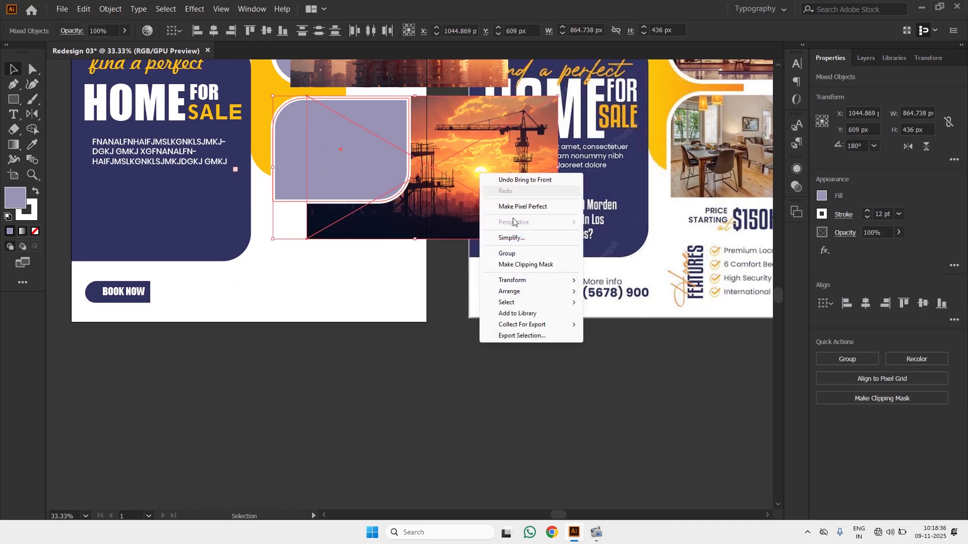
pyautogui.click(524, 265)
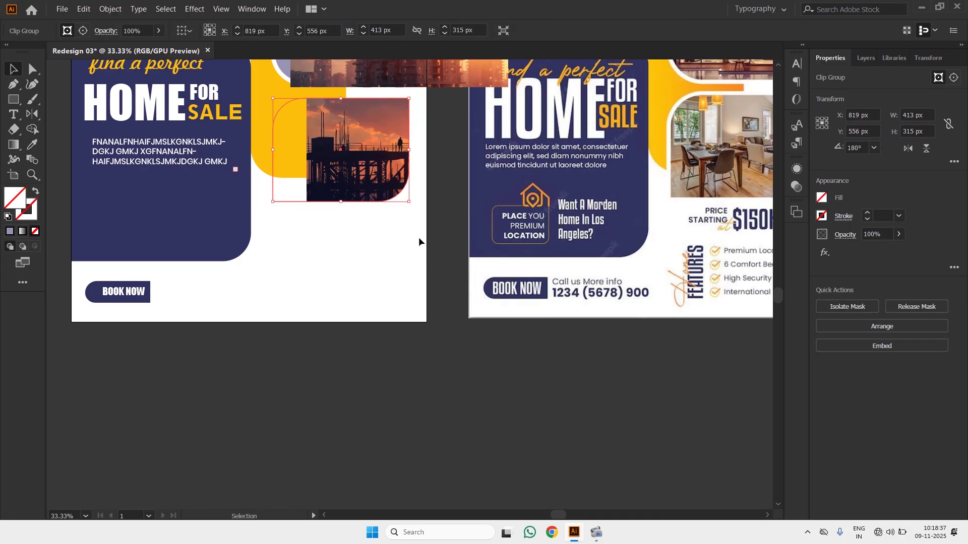
# Reposition the sunset photo inside its clipping mask so that it fills the whole lower rounded shape
pyautogui.doubleClick(355, 168)
pyautogui.moveTo(417, 206); pyautogui.dragTo(386, 197)
pyautogui.doubleClick(404, 291)
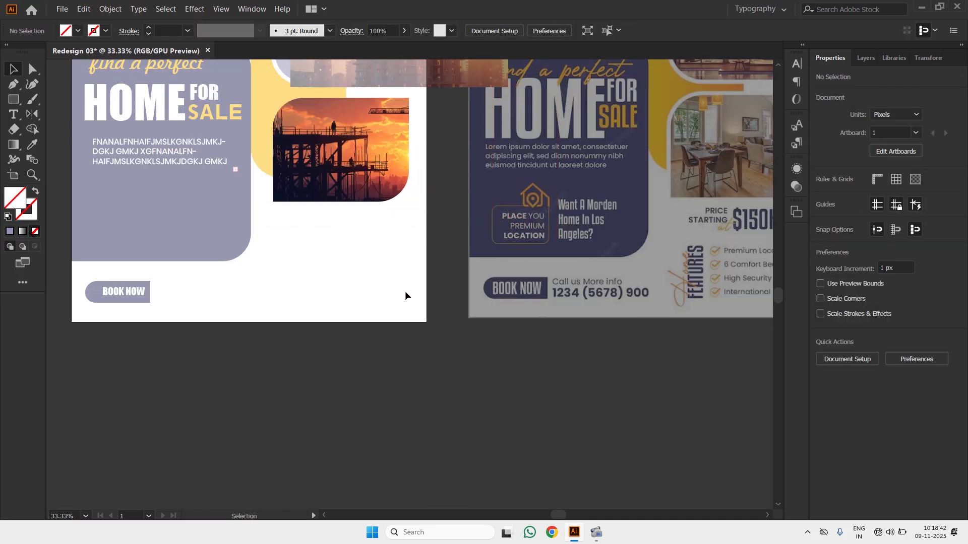
# Bring the upper purple shape to the front and use it as a clipping mask for the building-and-crane photo
pyautogui.scroll(5, 405, 291)
pyautogui.click(285, 222)
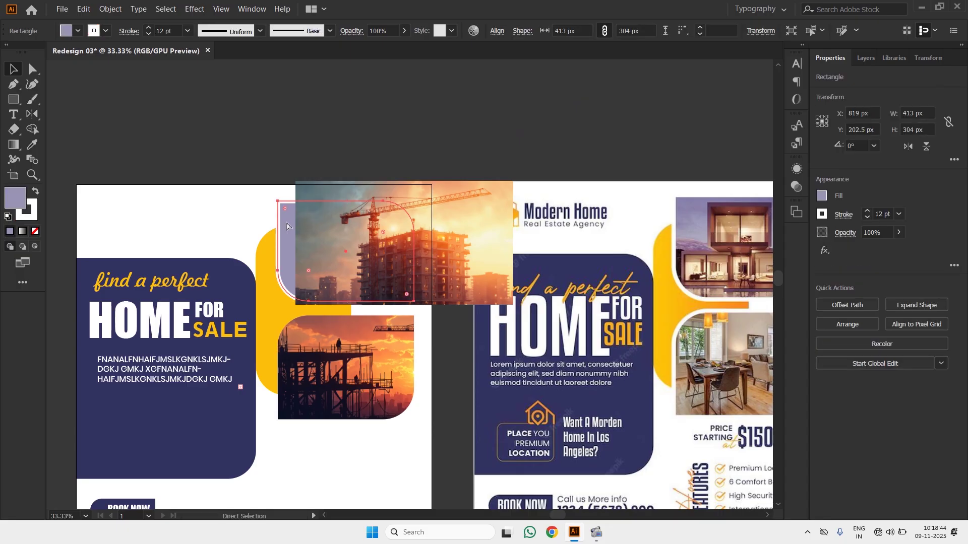
pyautogui.hotkey('ctrl', 'shift', ']')
pyautogui.keyDown('shift'); pyautogui.click(474, 223); pyautogui.keyUp('shift')
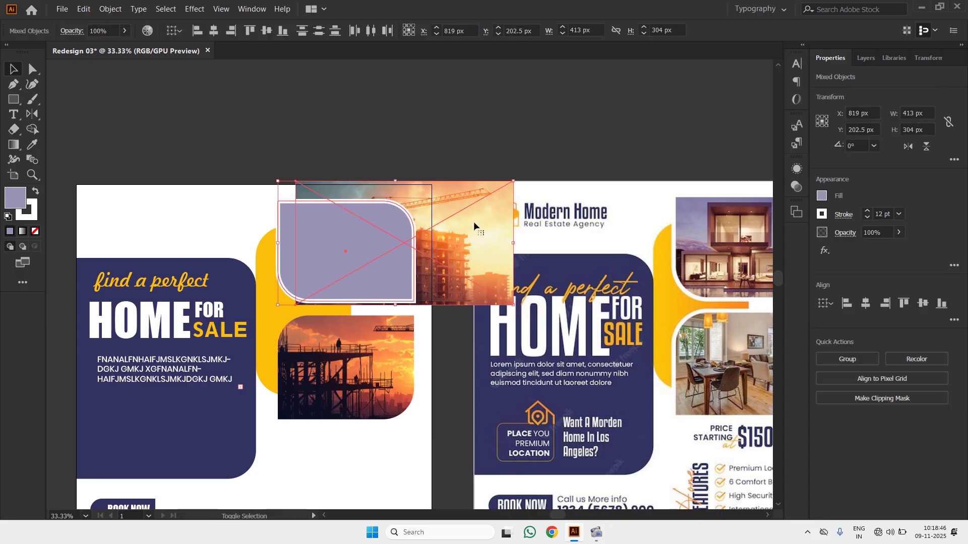
pyautogui.rightClick(473, 222)
pyautogui.click(503, 317)
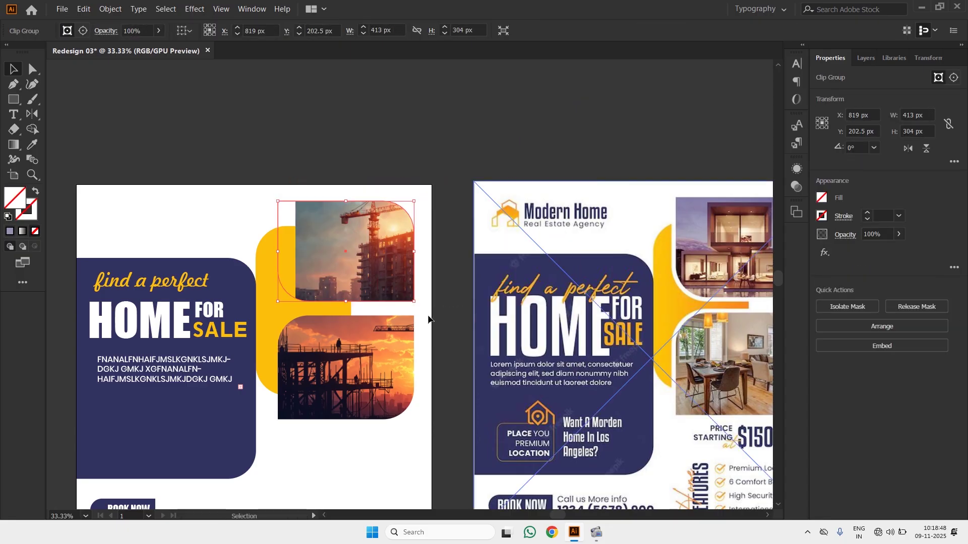
# Shift the building-and-crane photo inside its clipping mask so that it fills the whole upper rounded shape
pyautogui.doubleClick(344, 250)
pyautogui.moveTo(334, 248); pyautogui.dragTo(294, 246)
pyautogui.doubleClick(375, 118)
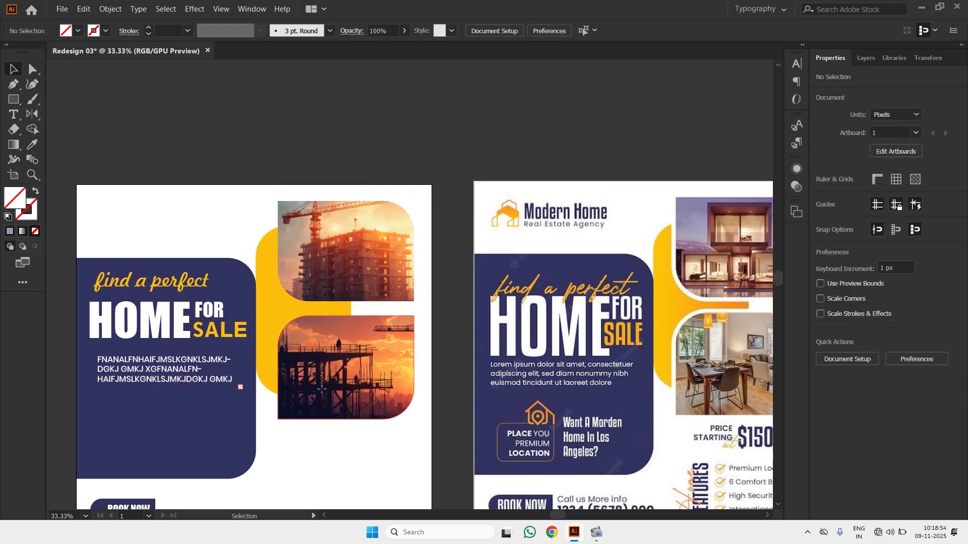
# Apply a white 12 pt stroke to both masked photos
pyautogui.click(339, 370)
pyautogui.keyDown('shift'); pyautogui.click(330, 271); pyautogui.keyUp('shift')
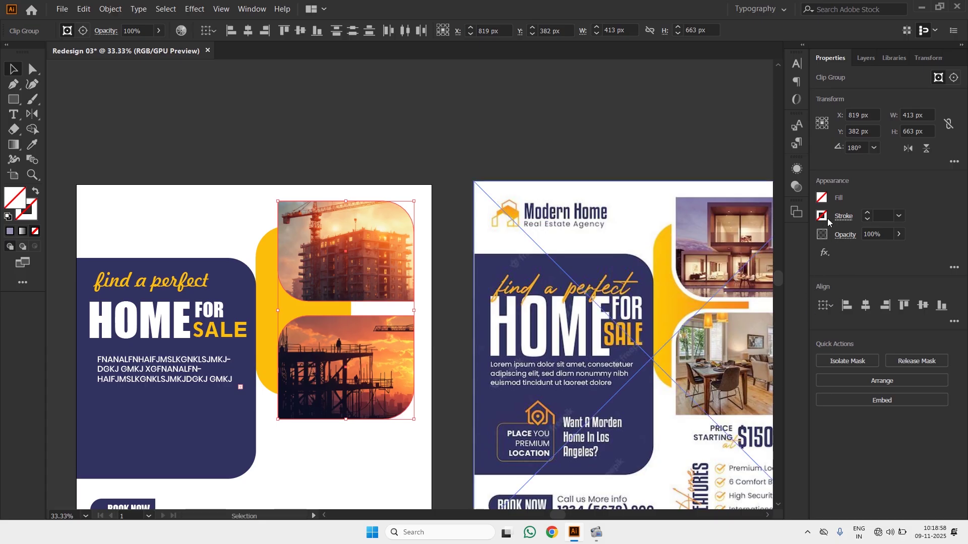
pyautogui.click(867, 214)
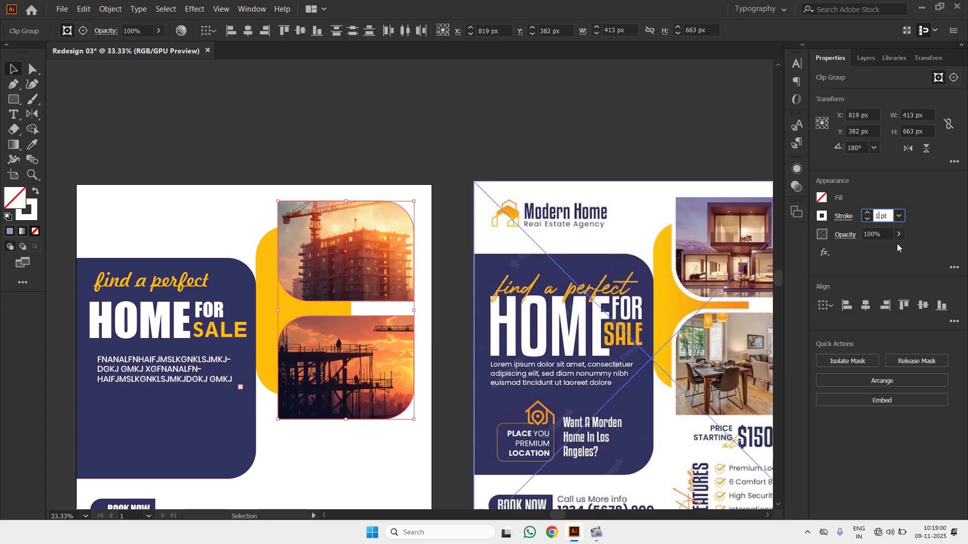
pyautogui.write('12')
pyautogui.press('Return')
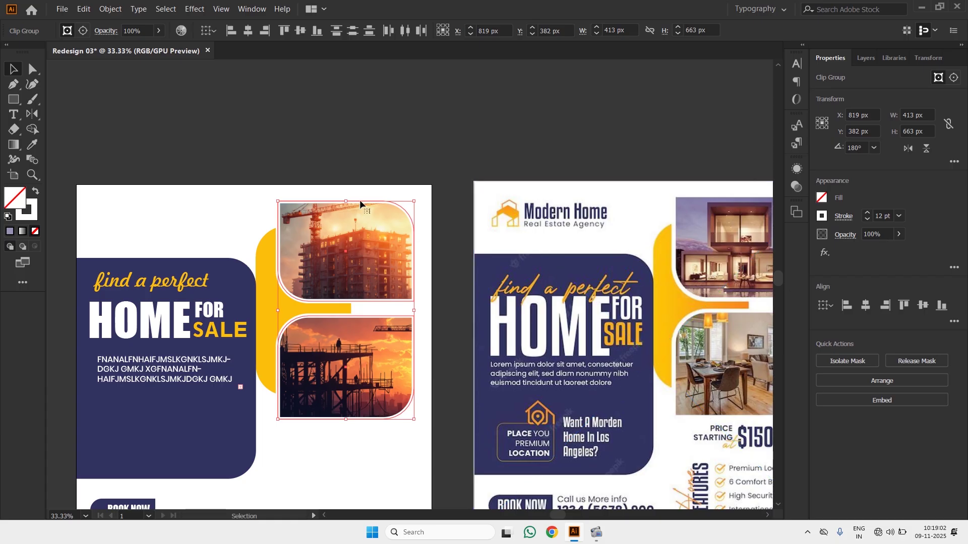
pyautogui.click(356, 143)
# Extend the text frame of the white paragraph on the purple panel downward to a height of about 157 px
pyautogui.scroll(-1, 359, 142)
pyautogui.moveTo(260, 245); pyautogui.dragTo(378, 207)
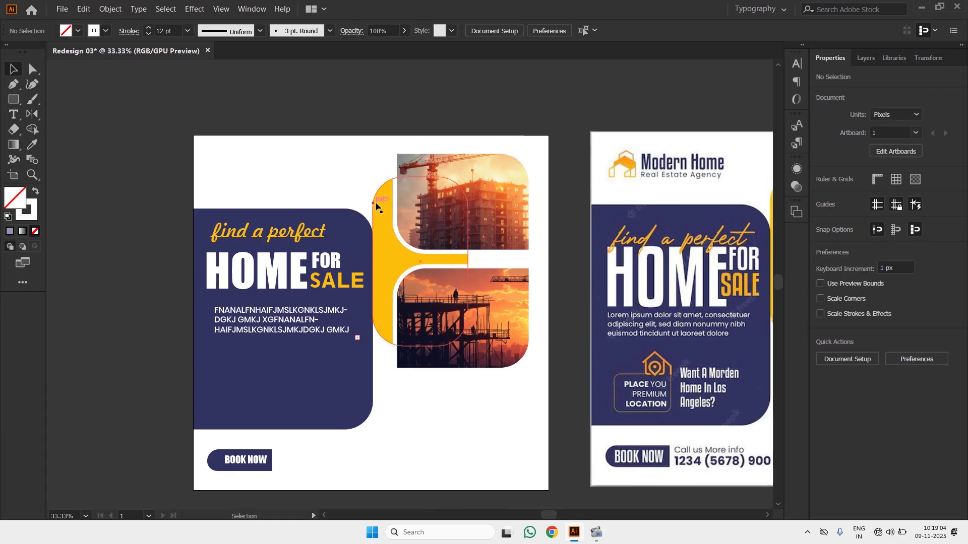
pyautogui.scroll(-2, 379, 207)
pyautogui.moveTo(371, 249); pyautogui.dragTo(373, 210)
pyautogui.scroll(2, 374, 210)
pyautogui.moveTo(312, 160); pyautogui.dragTo(314, 176)
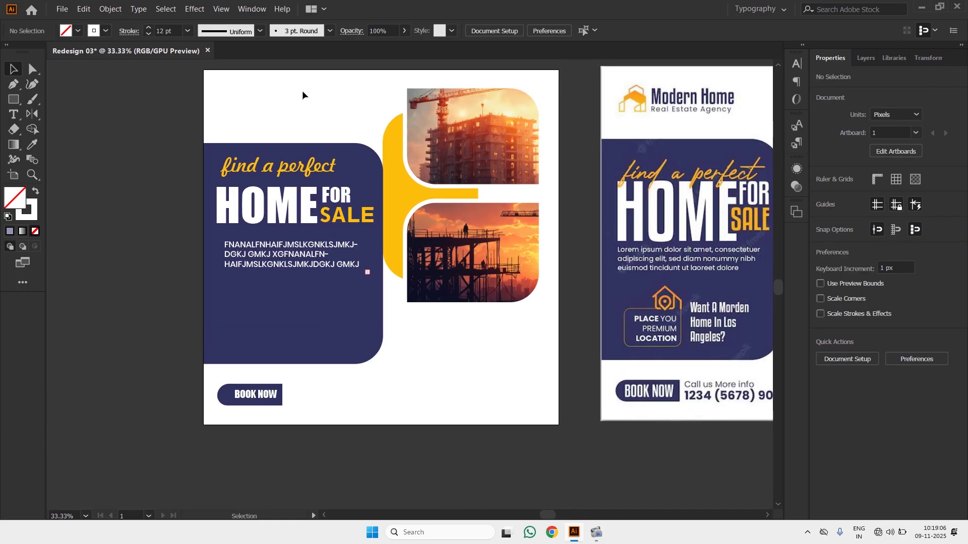
pyautogui.click(303, 276)
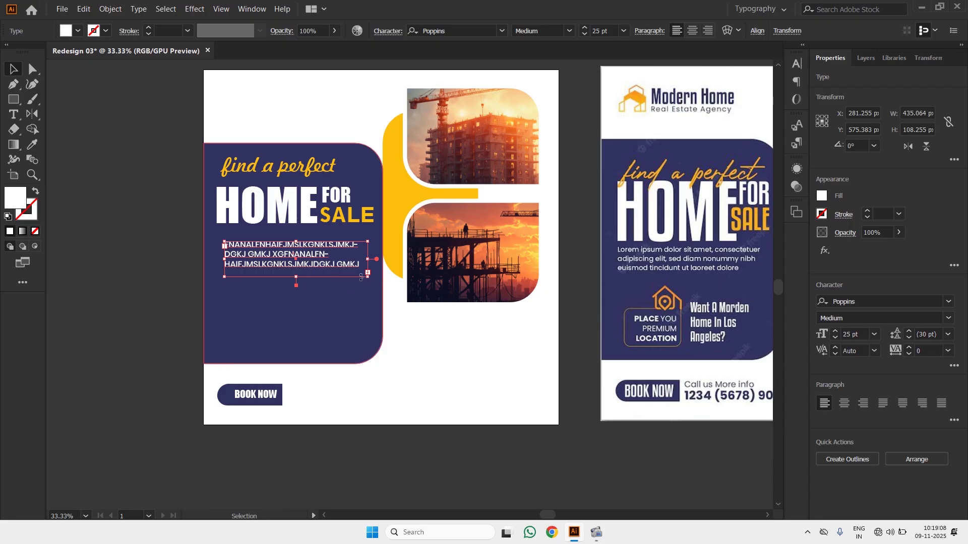
pyautogui.moveTo(295, 278); pyautogui.dragTo(296, 302)
pyautogui.scroll(-1, 378, 308)
pyautogui.scroll(-1, 377, 309)
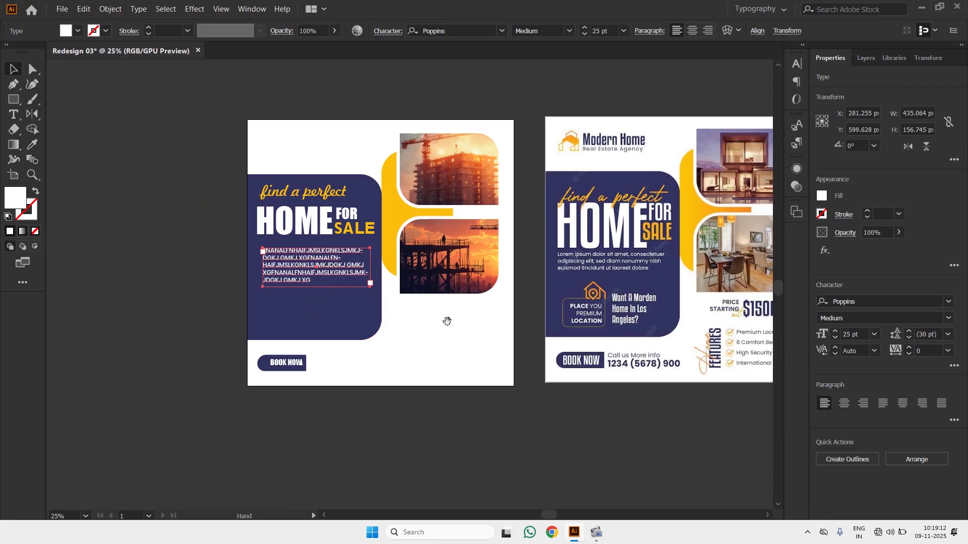
pyautogui.hscroll(3, 448, 320)
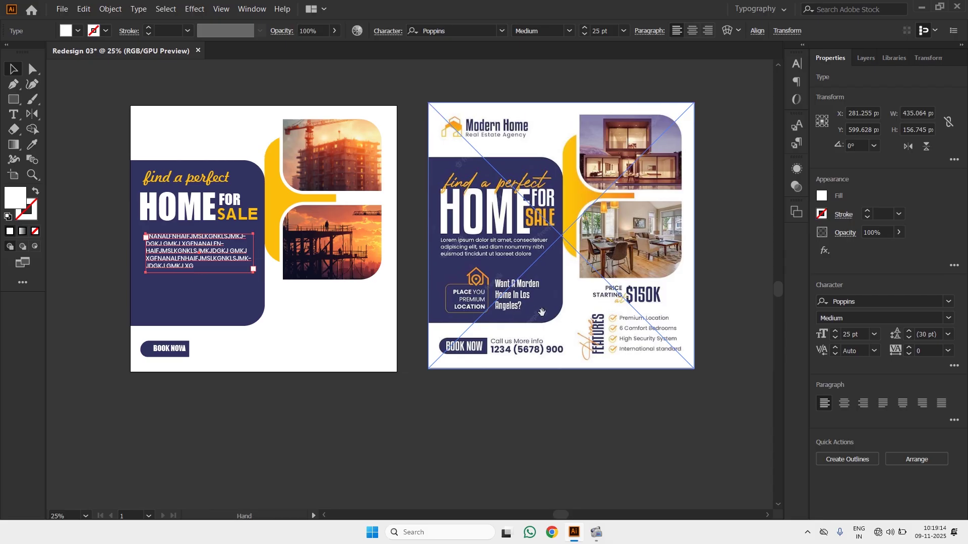
pyautogui.hscroll(-2, 567, 312)
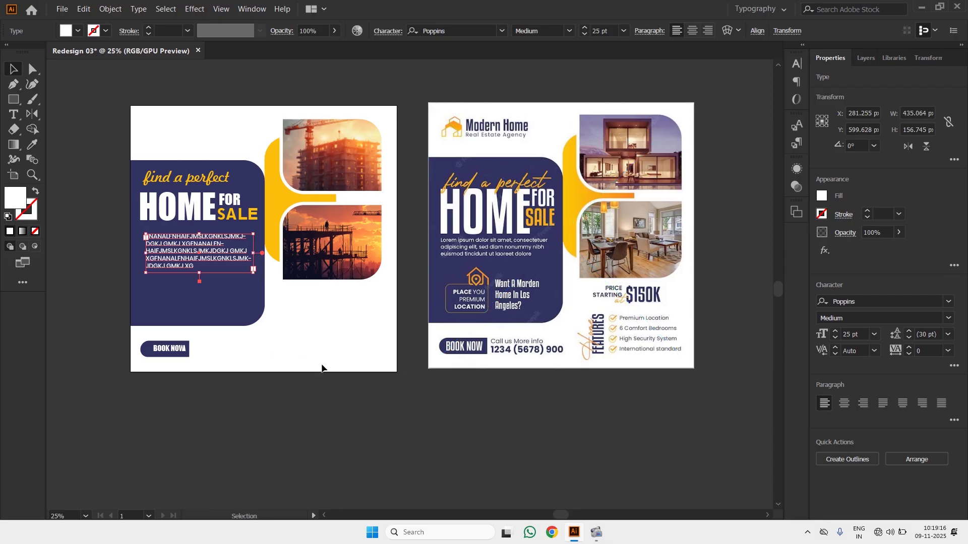
pyautogui.click(326, 419)
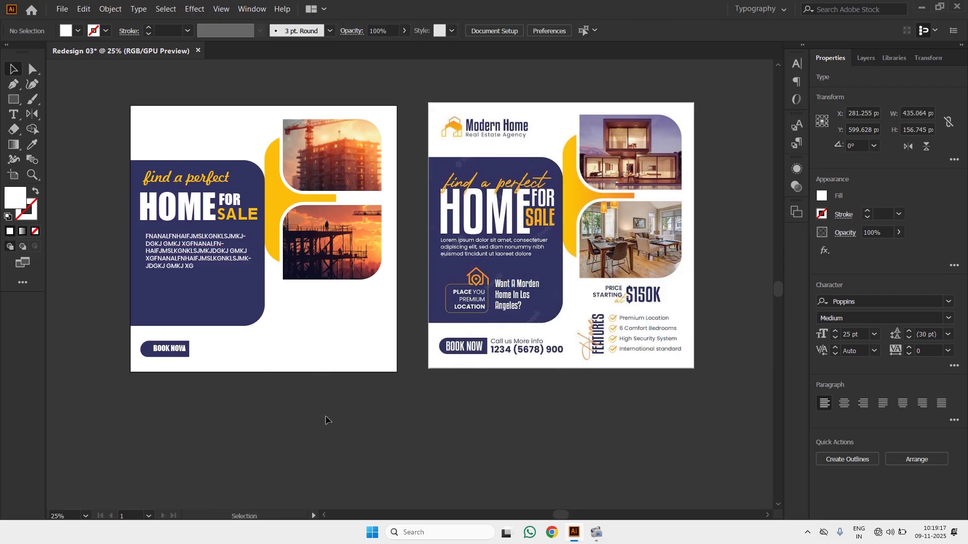
# Move the headline texts and the paragraph together slightly down inside the purple panel
pyautogui.click(156, 177)
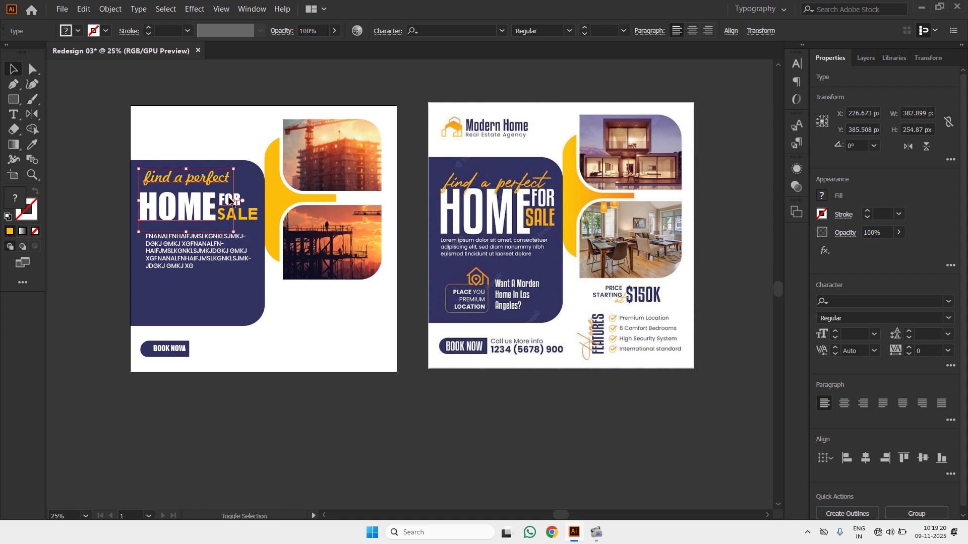
pyautogui.keyDown('shift'); pyautogui.click(204, 250); pyautogui.keyUp('shift')
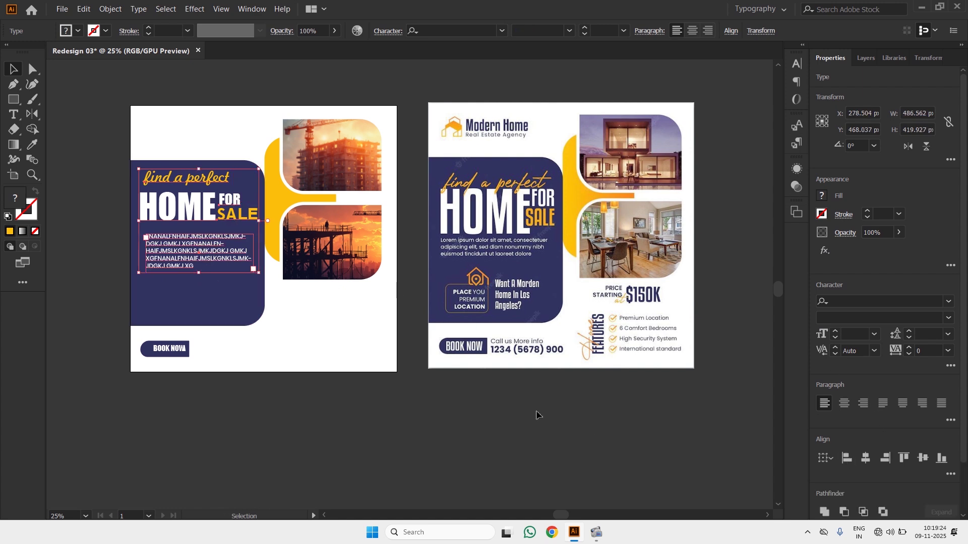
pyautogui.moveTo(193, 259); pyautogui.dragTo(191, 267)
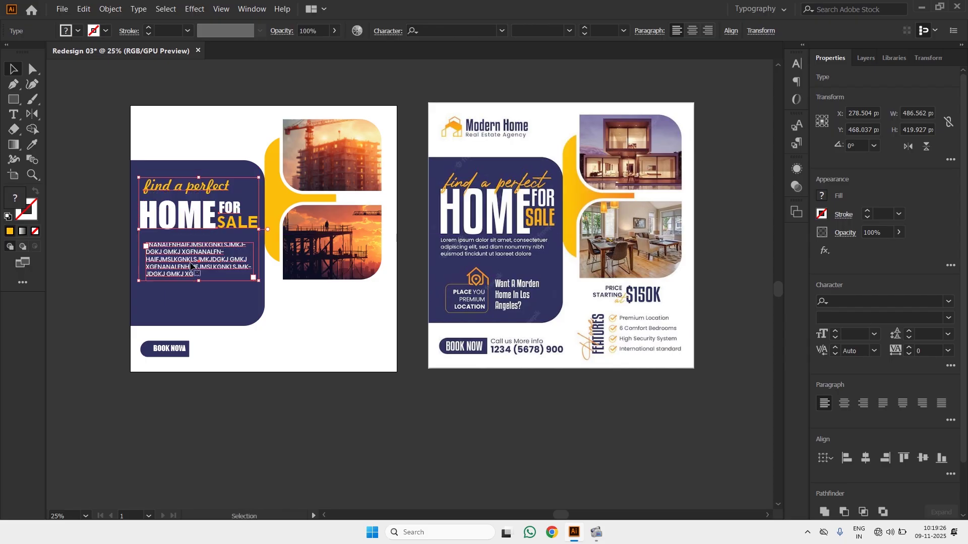
pyautogui.click(363, 443)
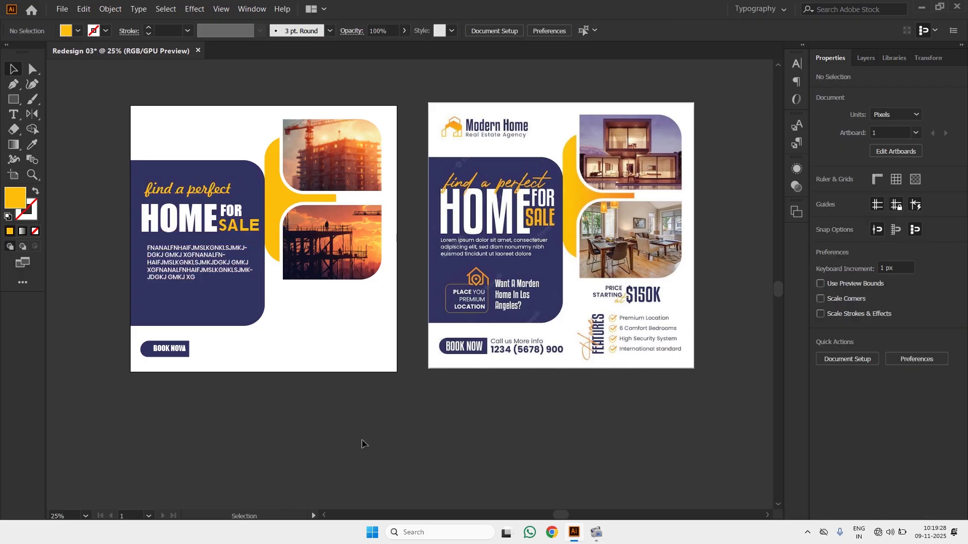
# Duplicate the "find a perfect" line twice, placing one copy in the logo area above the purple panel and one beside the BOOK NOW button
pyautogui.hscroll(-11, 362, 441)
pyautogui.hscroll(12, 372, 441)
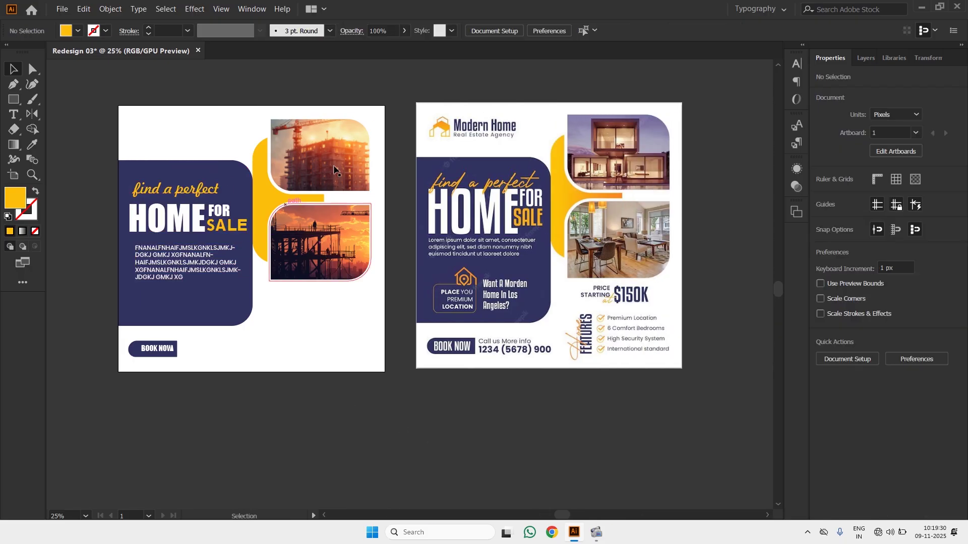
pyautogui.click(183, 208)
pyautogui.click(180, 193)
pyautogui.moveTo(181, 193); pyautogui.dragTo(181, 173)
pyautogui.moveTo(180, 173); pyautogui.dragTo(182, 130)
pyautogui.click(177, 173)
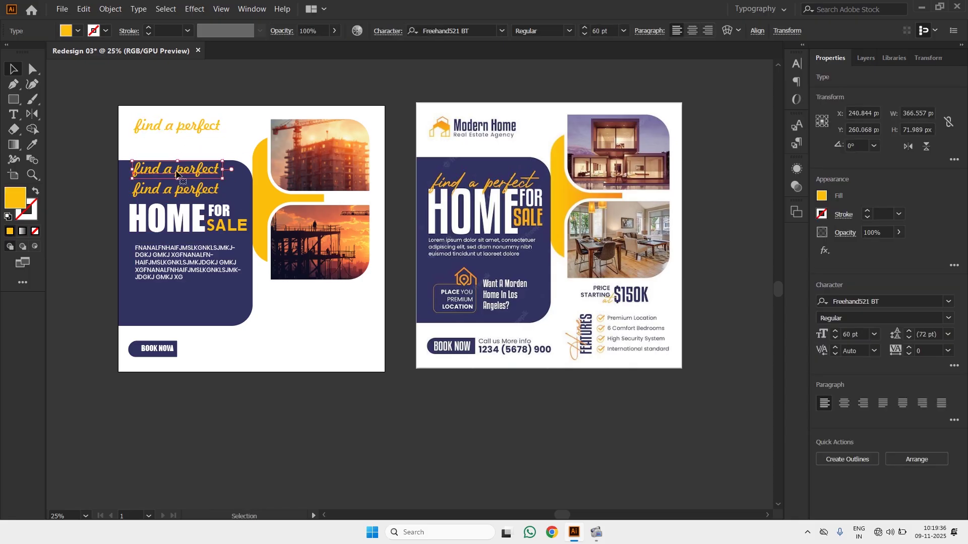
pyautogui.moveTo(178, 172); pyautogui.dragTo(229, 346)
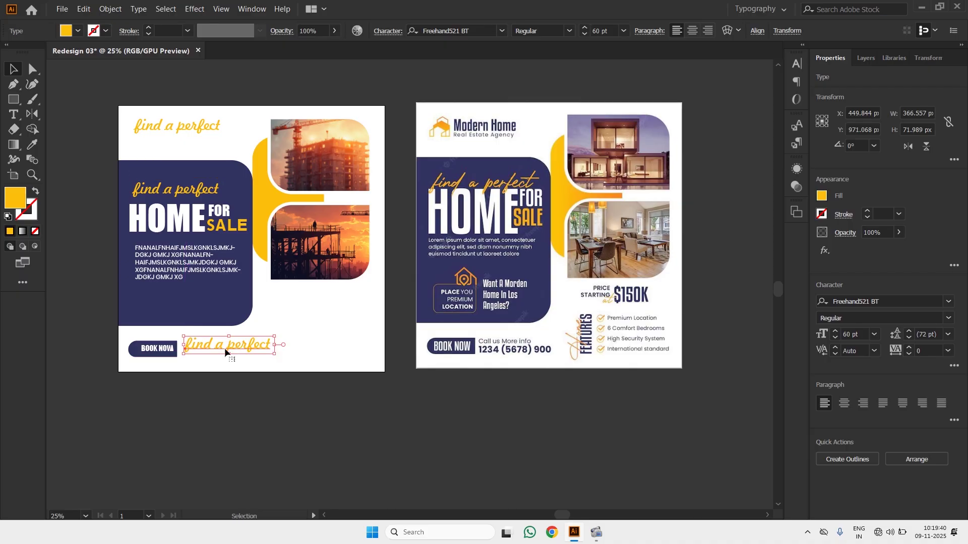
# Replace the text of the copy beside the BOOK NOW button with "Contact"
pyautogui.hotkey('ctrl', 'a')
pyautogui.doubleClick(232, 346)
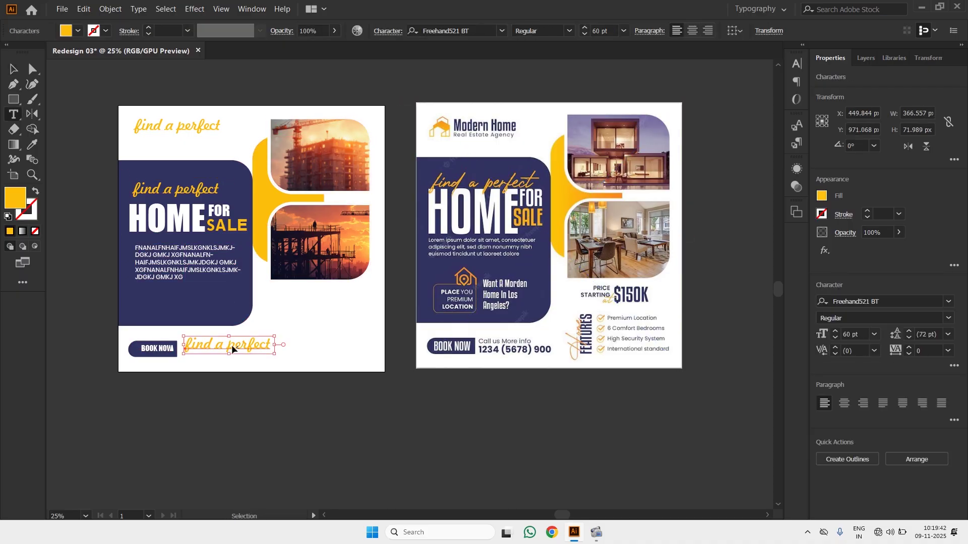
pyautogui.hotkey('ctrl', 'a')
pyautogui.click(232, 344)
pyautogui.hotkey('ctrl', 'a')
pyautogui.write('cONTA')
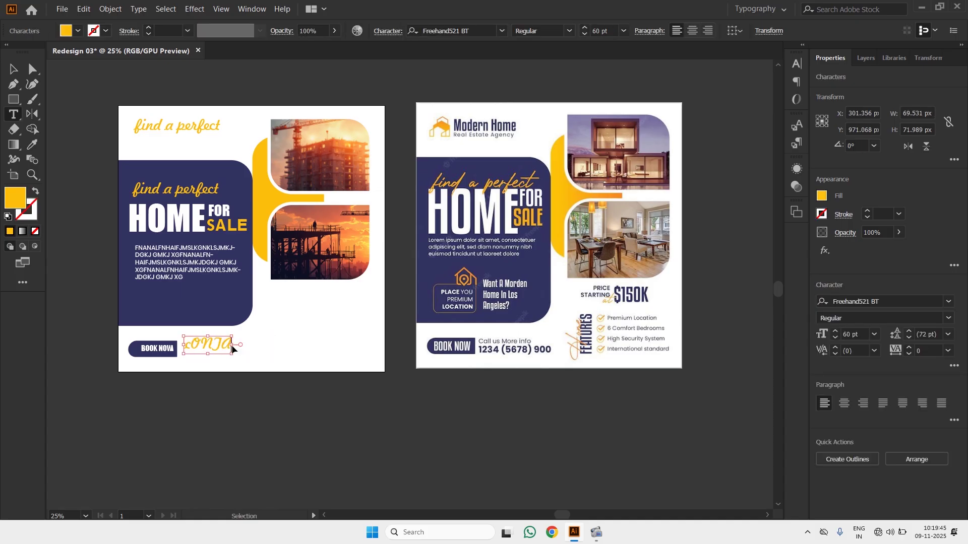
pyautogui.doubleClick(231, 345)
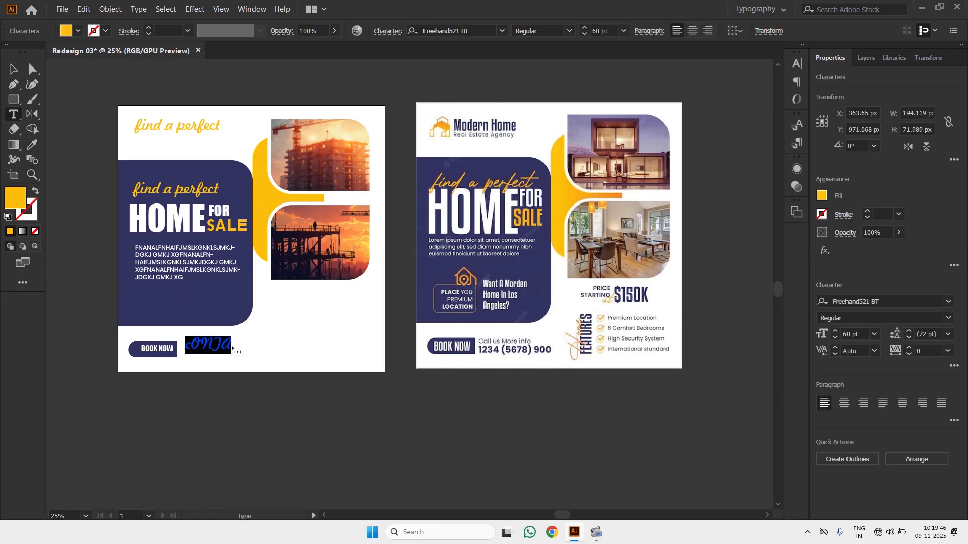
pyautogui.click(232, 346)
pyautogui.press('BackSpace')
pyautogui.press('BackSpace')
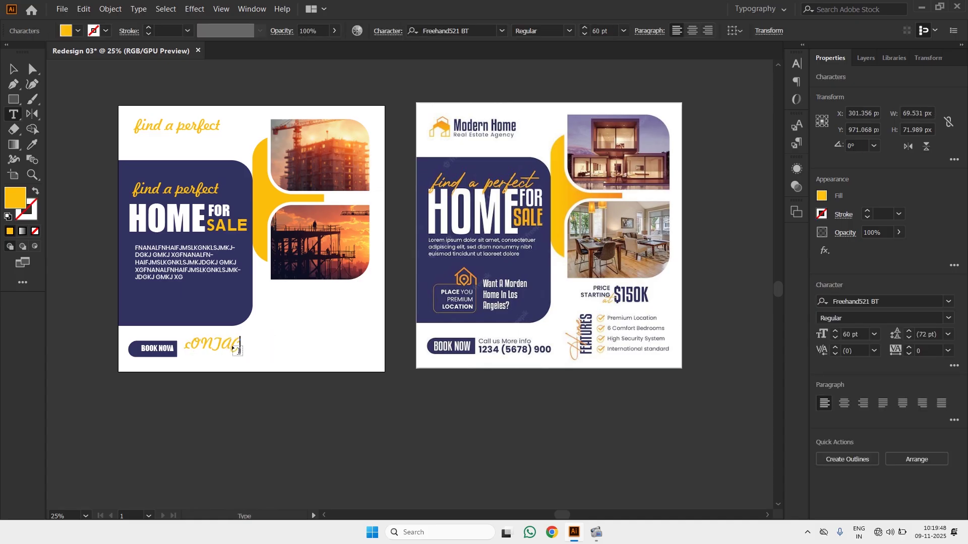
pyautogui.hotkey('ctrl', 'a')
pyautogui.write('Co')
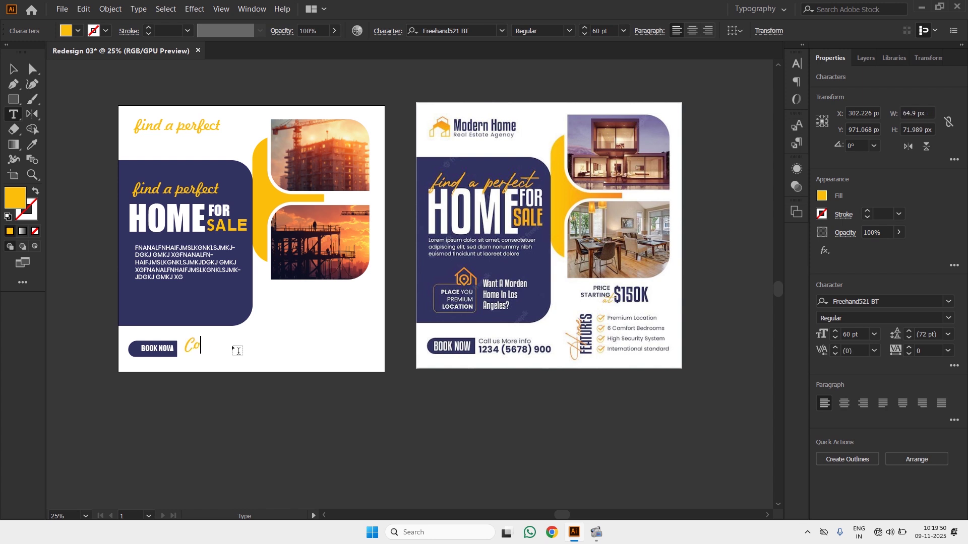
pyautogui.write('ntact')
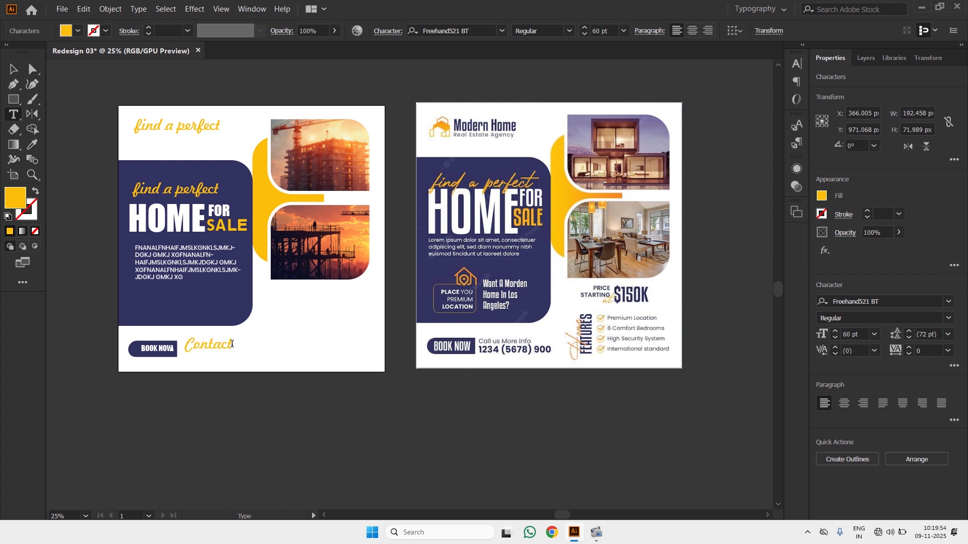
# Set the "Contact" text to the Outfit Regular font at 25 pt
pyautogui.hotkey('ctrl', 'a')
pyautogui.click(887, 301)
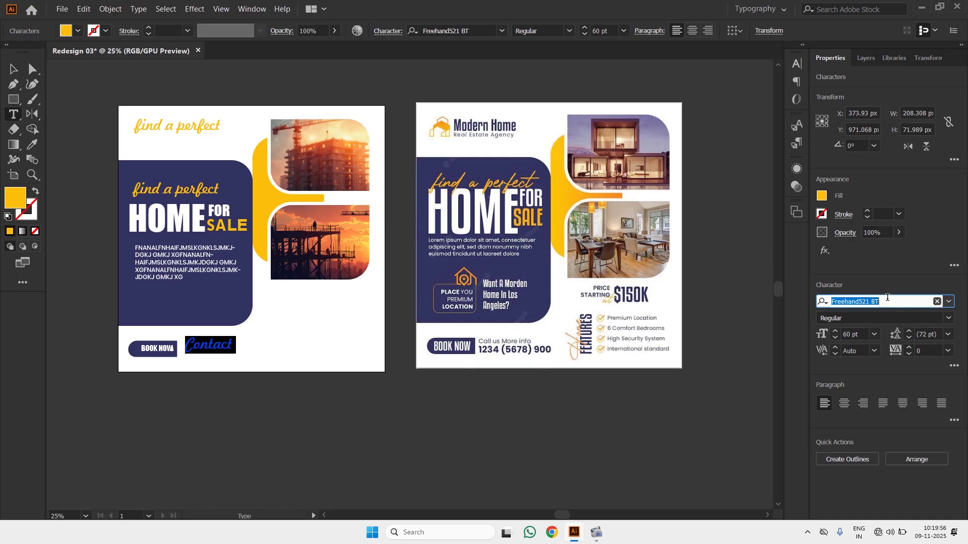
pyautogui.write('outfi')
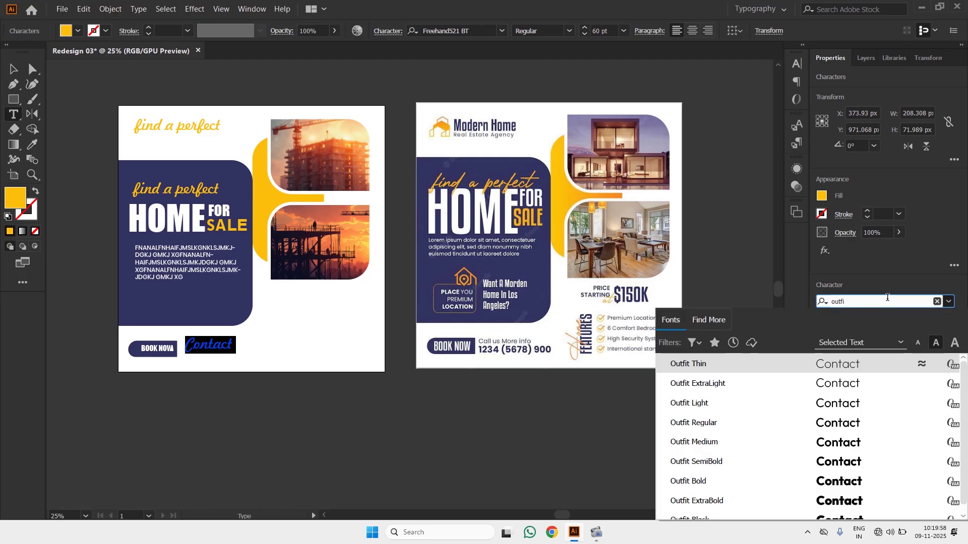
pyautogui.press('Down')
pyautogui.press('Down')
pyautogui.press('Down')
pyautogui.press('Return')
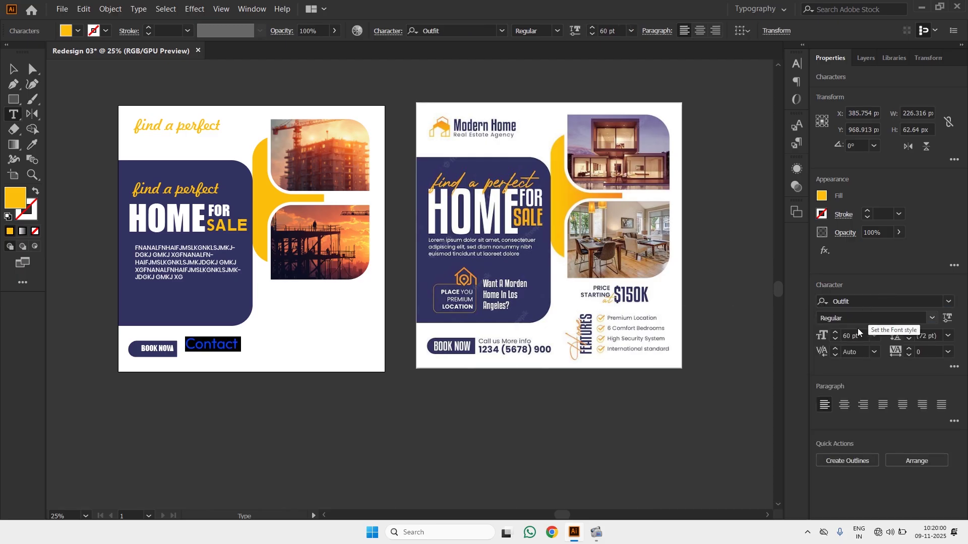
pyautogui.click(846, 335)
pyautogui.write('25')
pyautogui.press('Return')
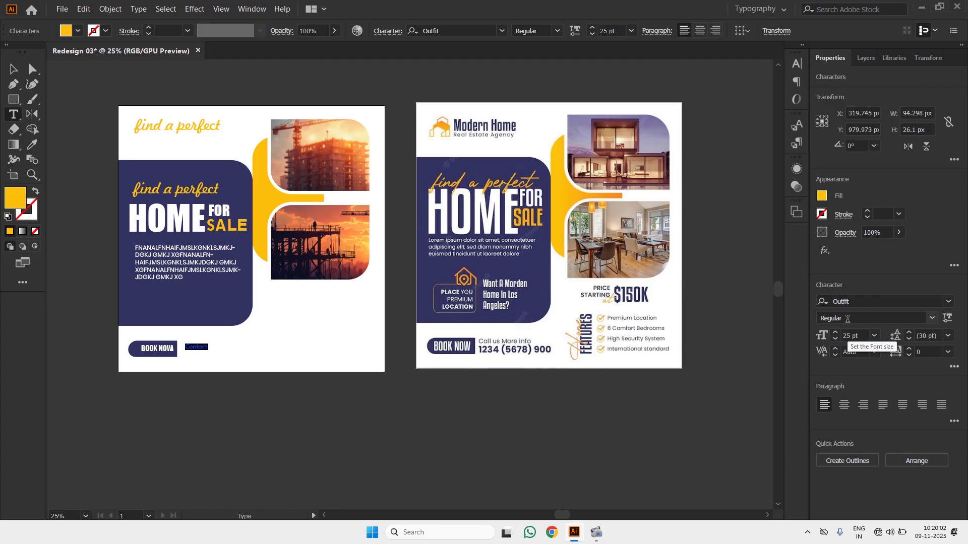
# Replace the "find a perfect" copy above the purple panel with the placeholder "Logo Here"
pyautogui.click(139, 116)
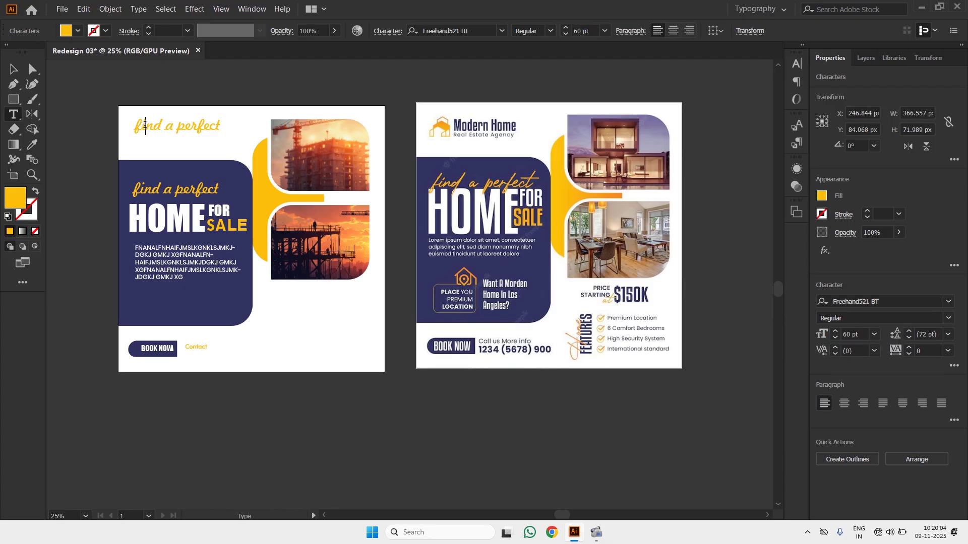
pyautogui.moveTo(139, 116); pyautogui.dragTo(228, 162)
pyautogui.press('BackSpace')
pyautogui.write('logo')
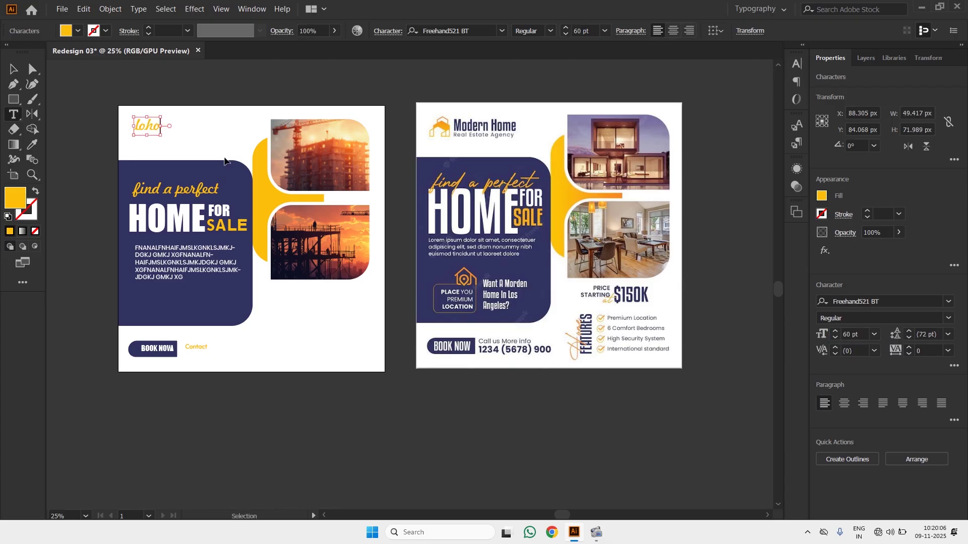
pyautogui.hotkey('ctrl', 'a')
pyautogui.write('Logo ')
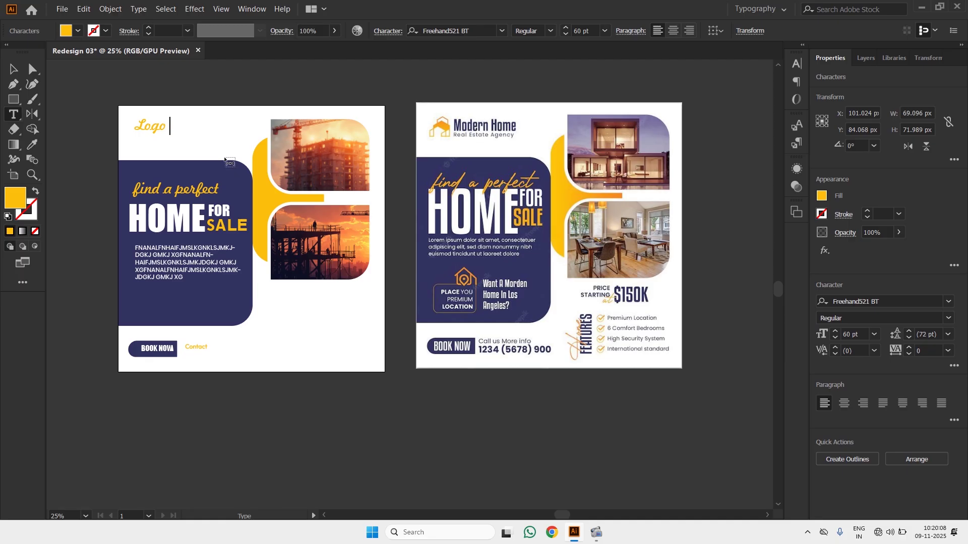
pyautogui.write('Here')
pyautogui.click(13, 69)
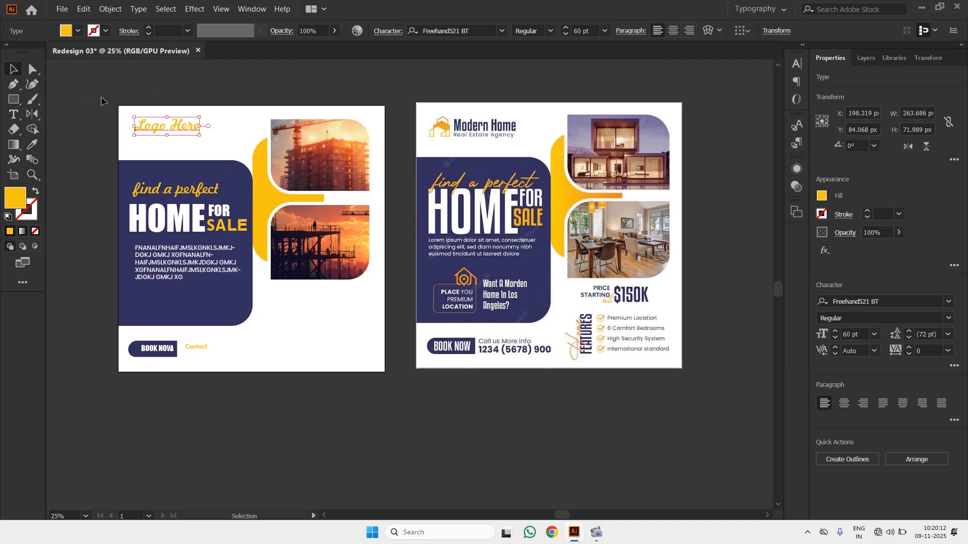
pyautogui.click(381, 279)
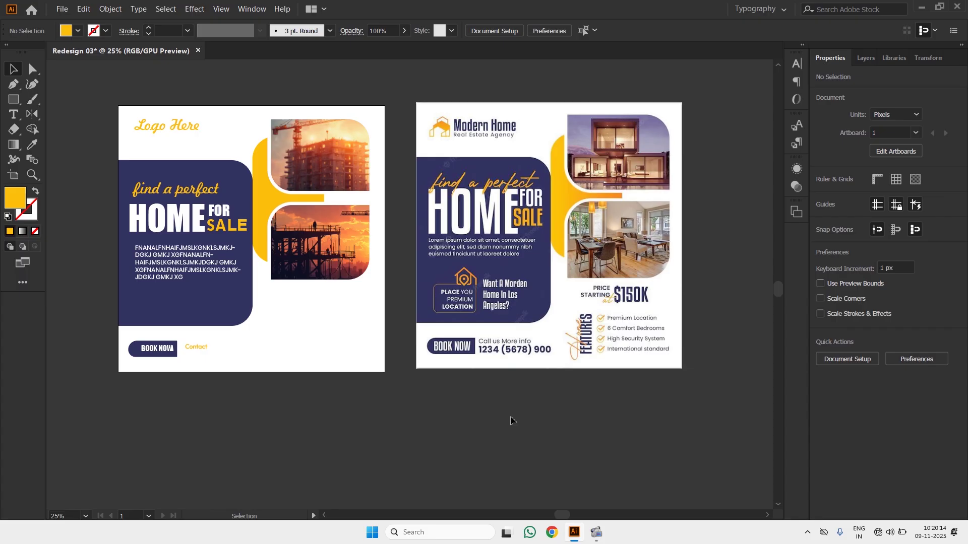